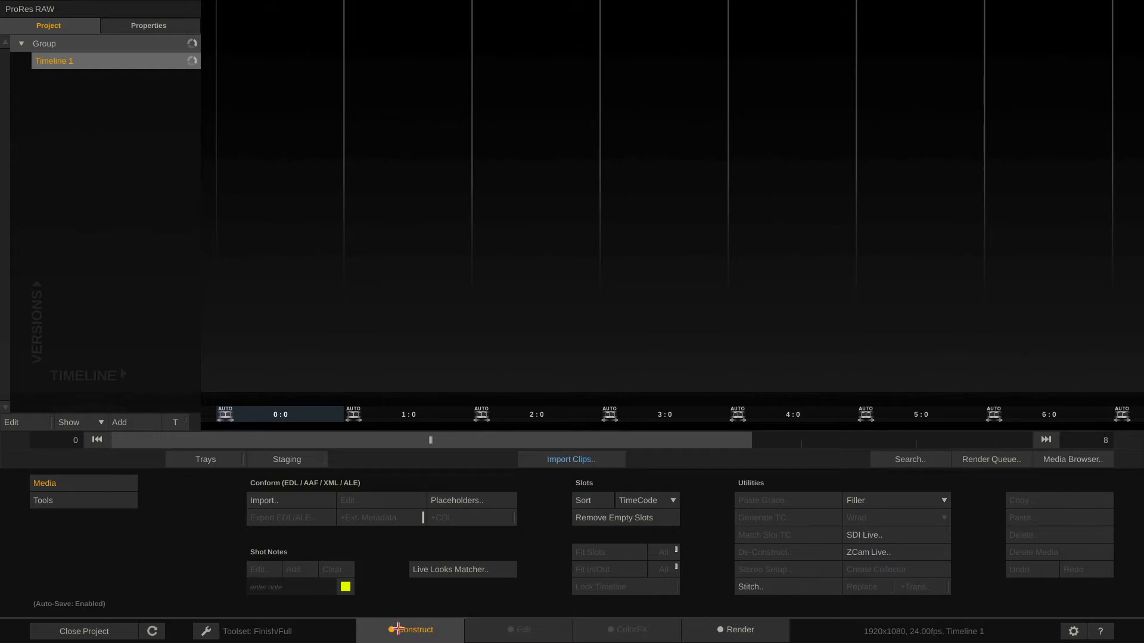
Add three extra timelines to the group and delete them again, keeping only Timeline 1.
click(136, 422)
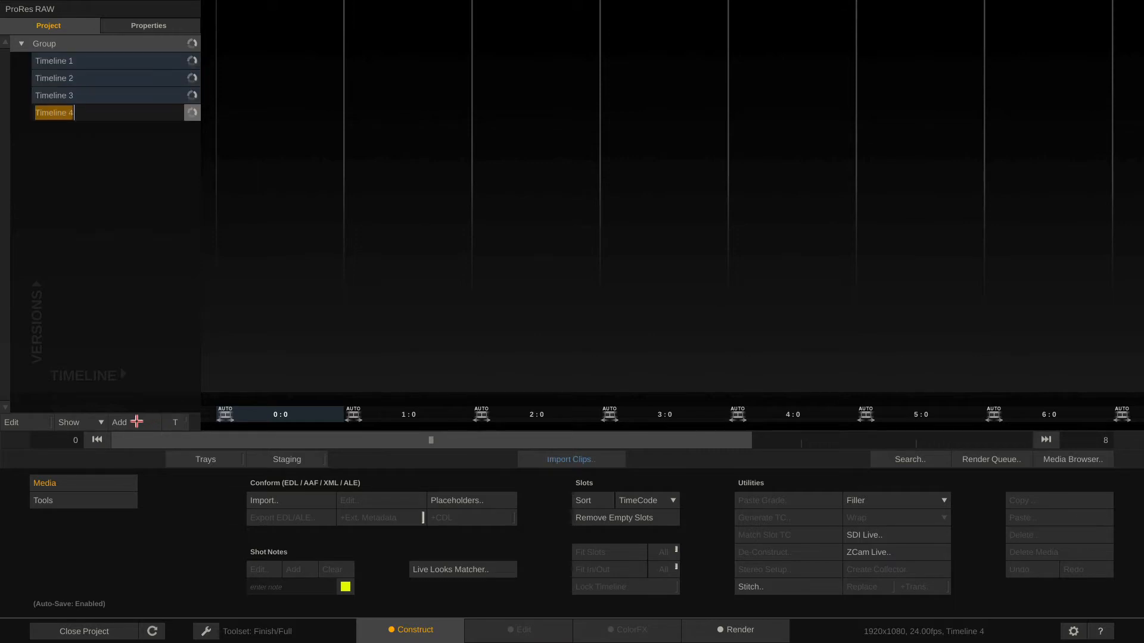
click(17, 421)
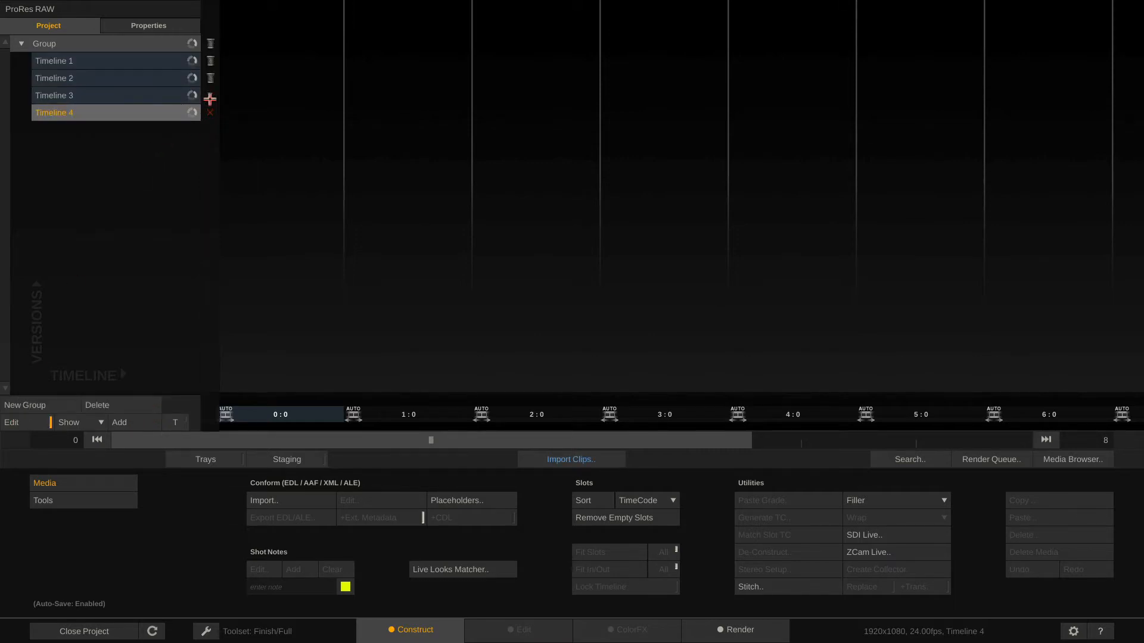
click(93, 405)
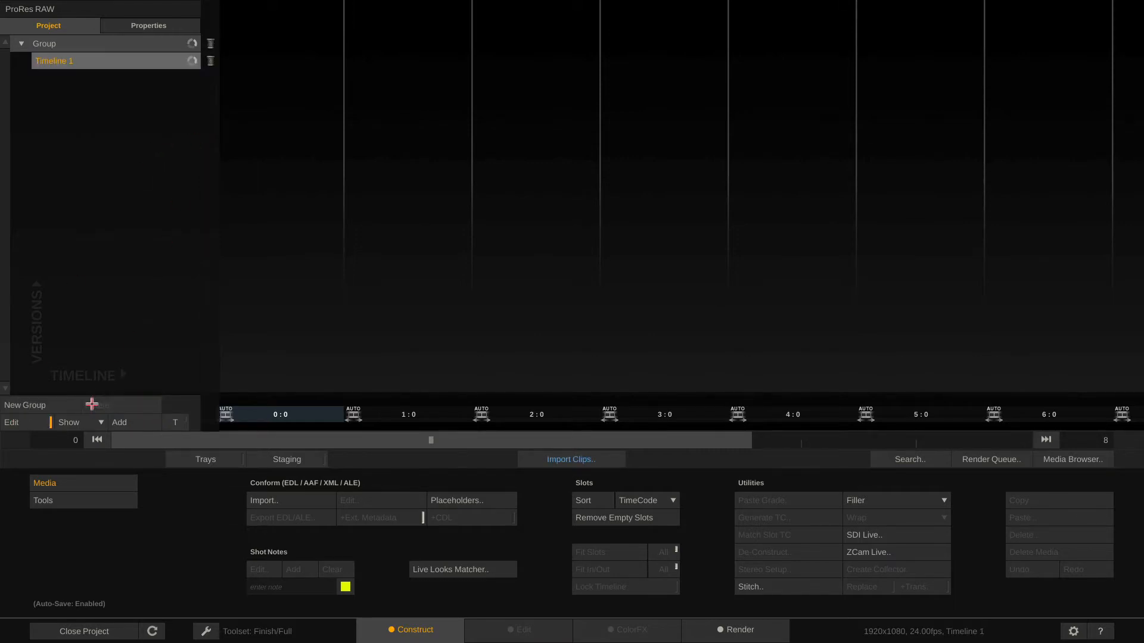
click(24, 423)
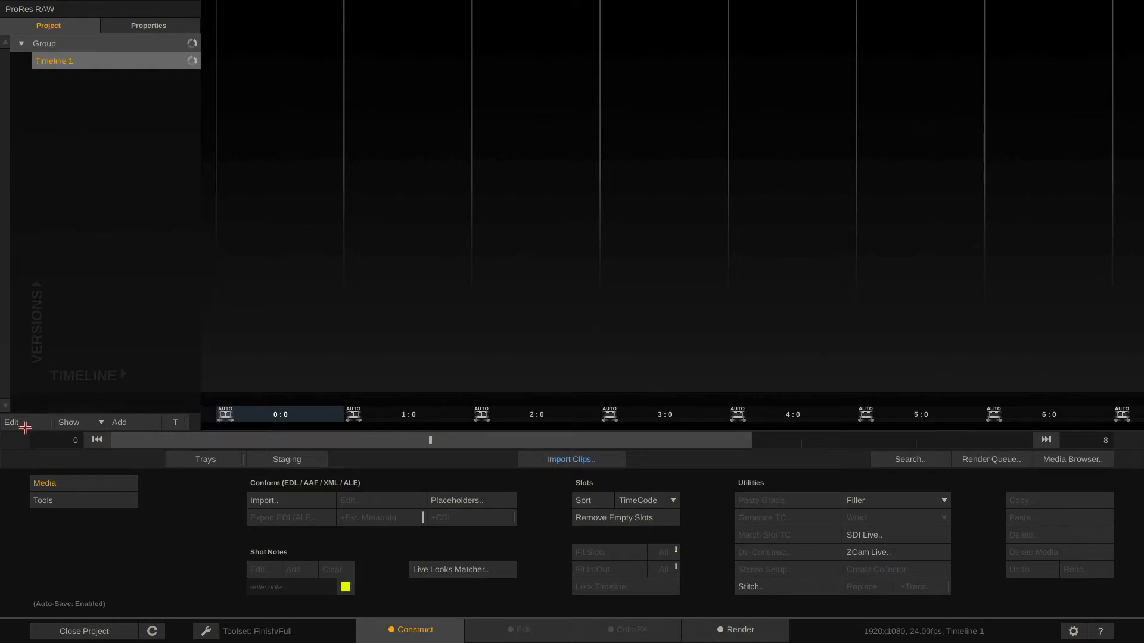
Import all clips from the /Volumes/M2-Data/ProRes RAW folder into Timeline 1 without updating the timeline and project settings, and clear the selection.
click(572, 457)
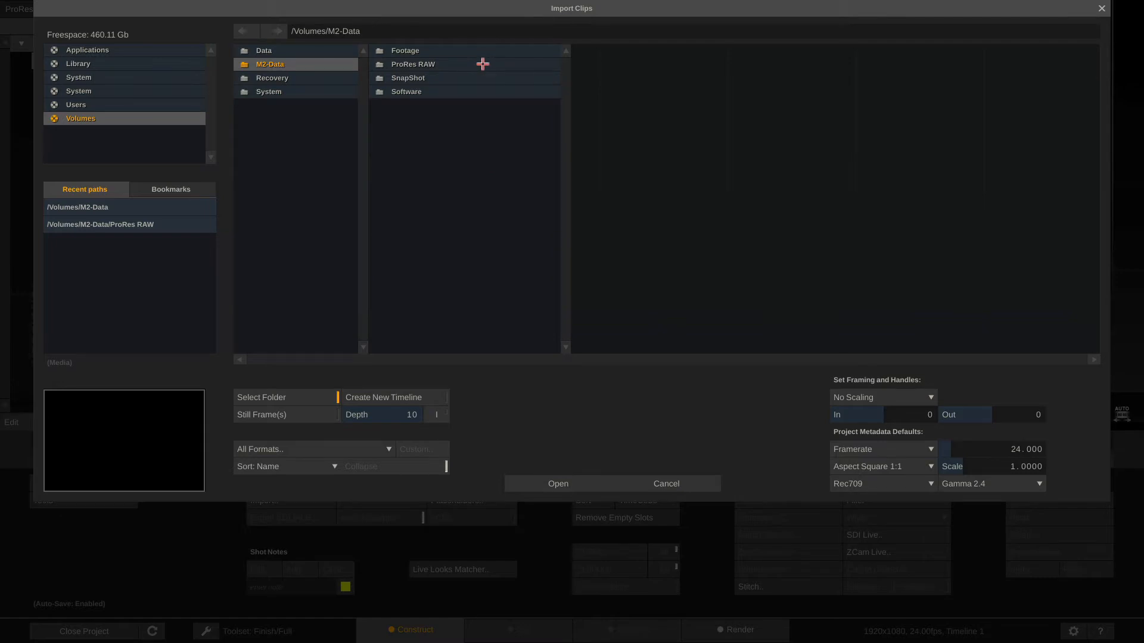
click(483, 64)
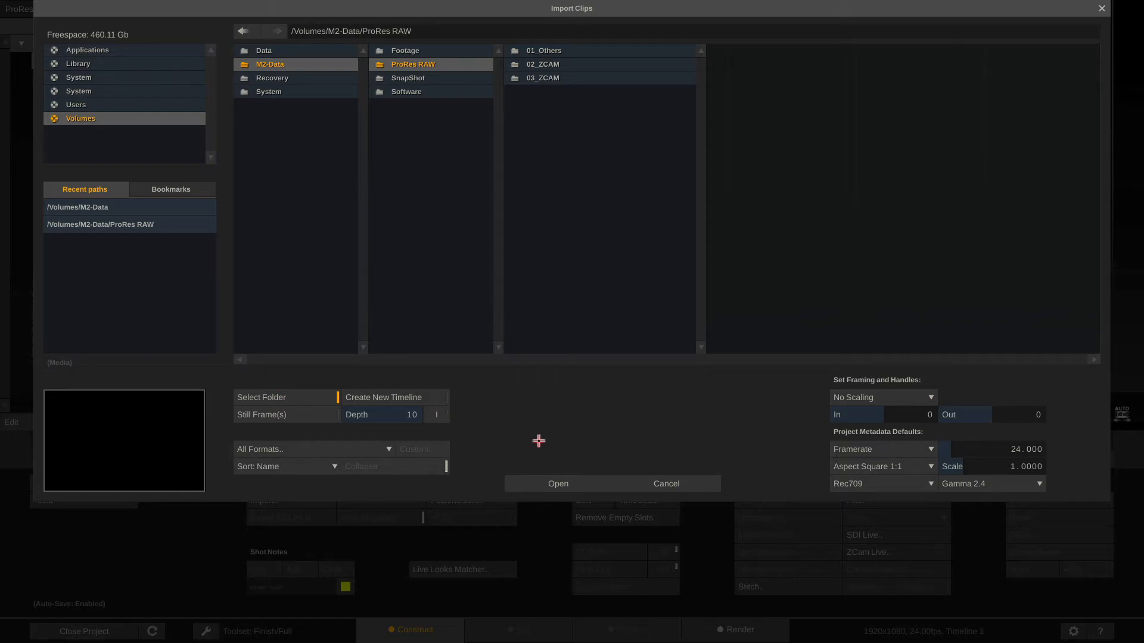
click(548, 481)
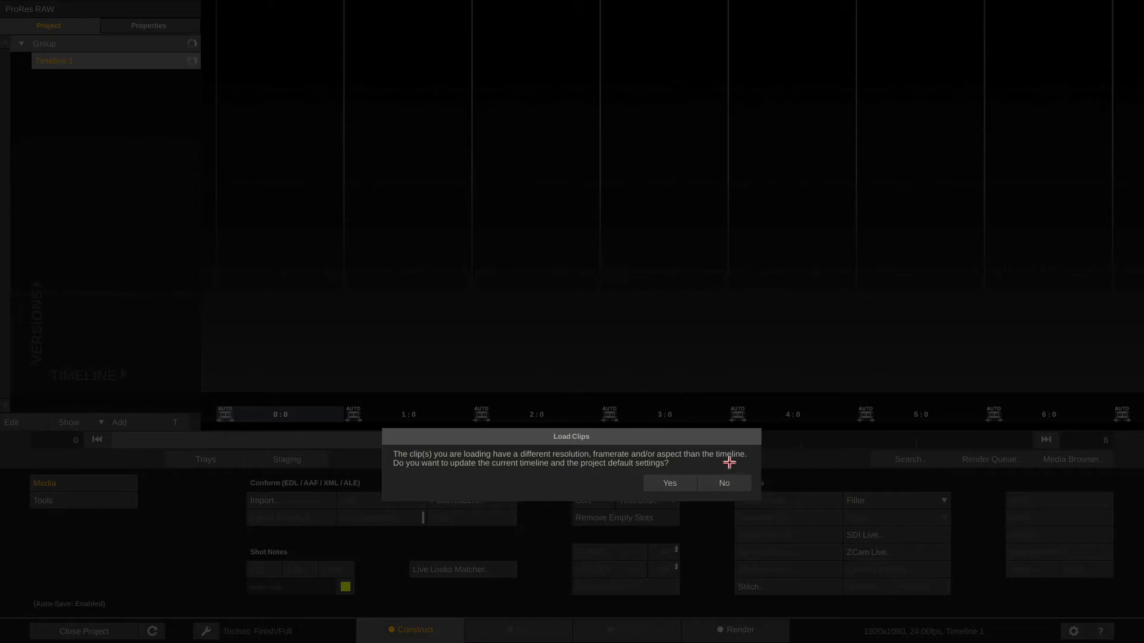
click(726, 482)
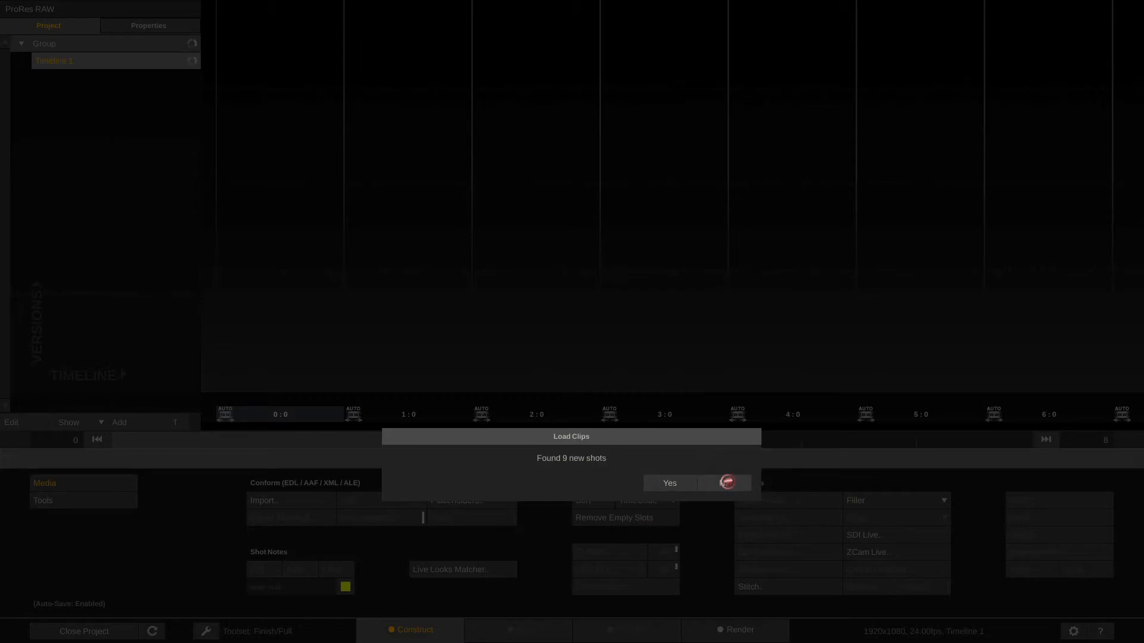
click(728, 482)
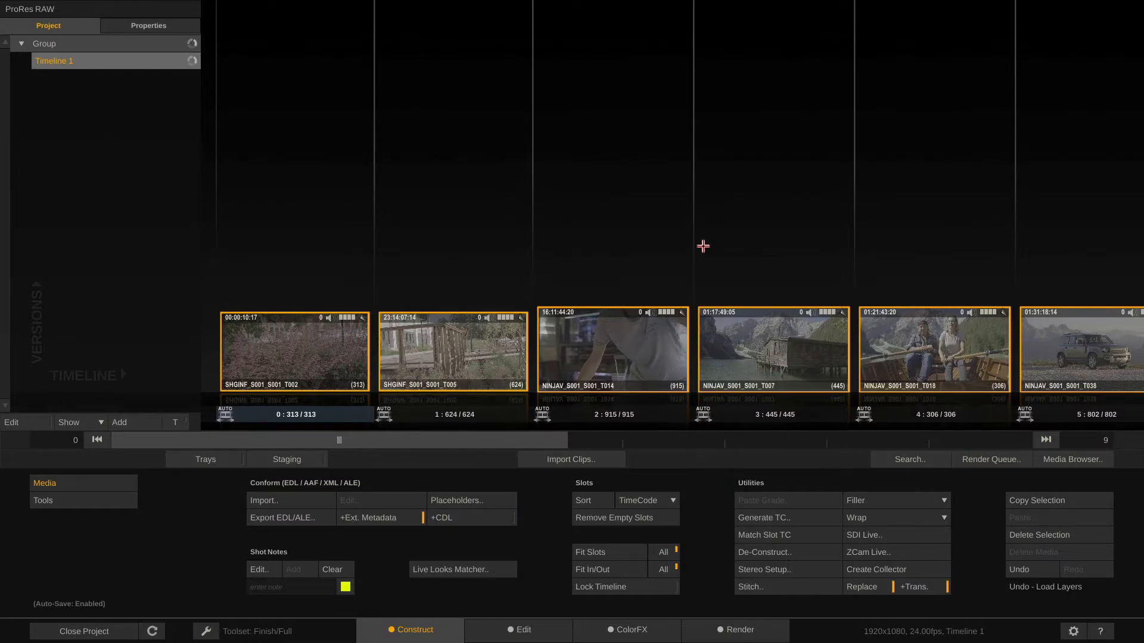
click(433, 267)
Examine the metadata of clips SHGINF_S001_S001_T002, NINJAV_S001_S001_T014 and NINJAV_S001_S001_T007, widening the metadata view to read the full entries.
click(292, 351)
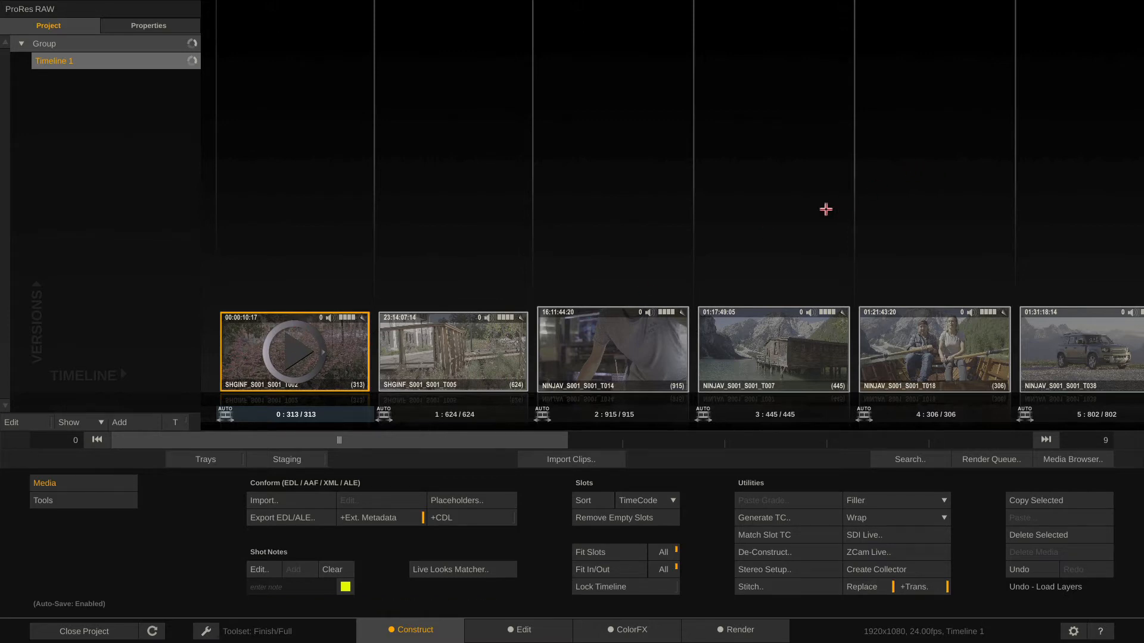
mouse_move(1029, 225)
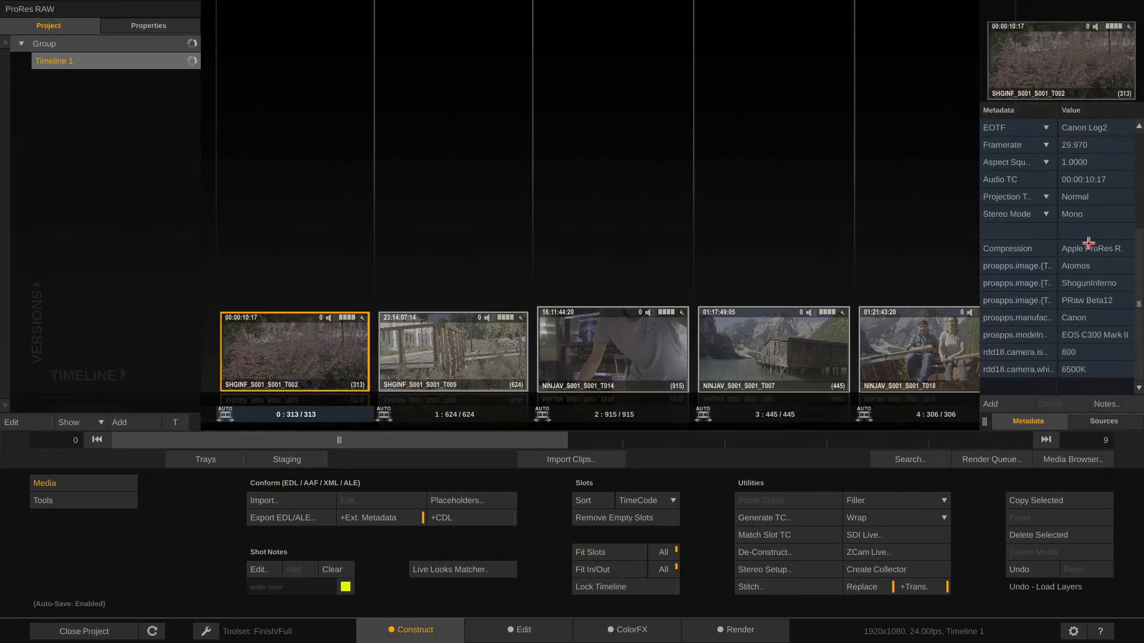
drag(984, 423, 827, 423)
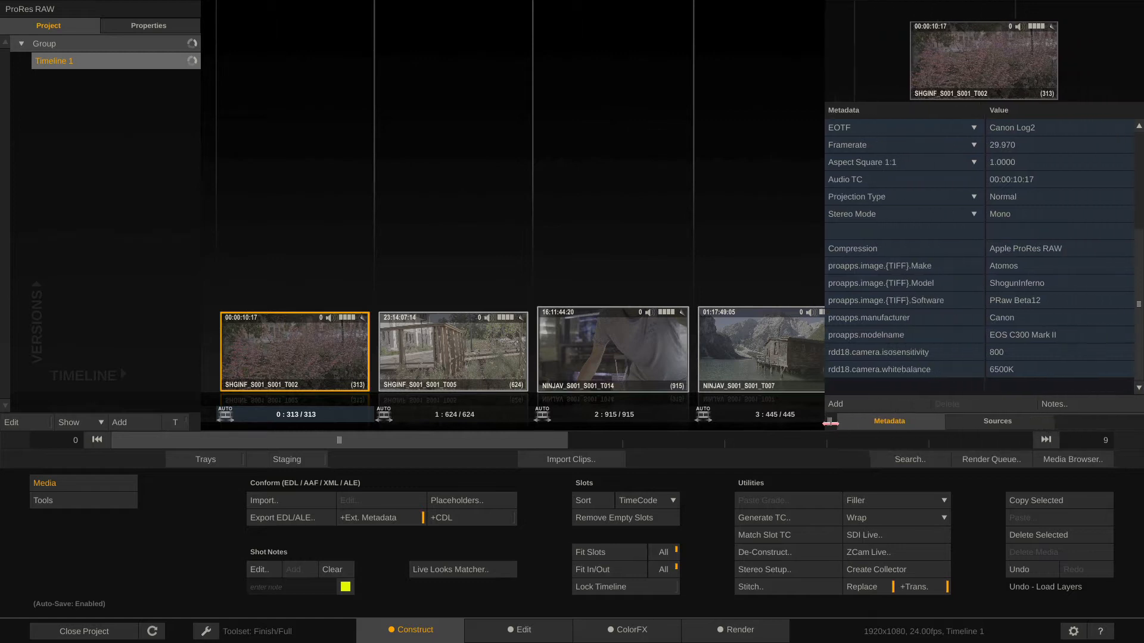
click(625, 350)
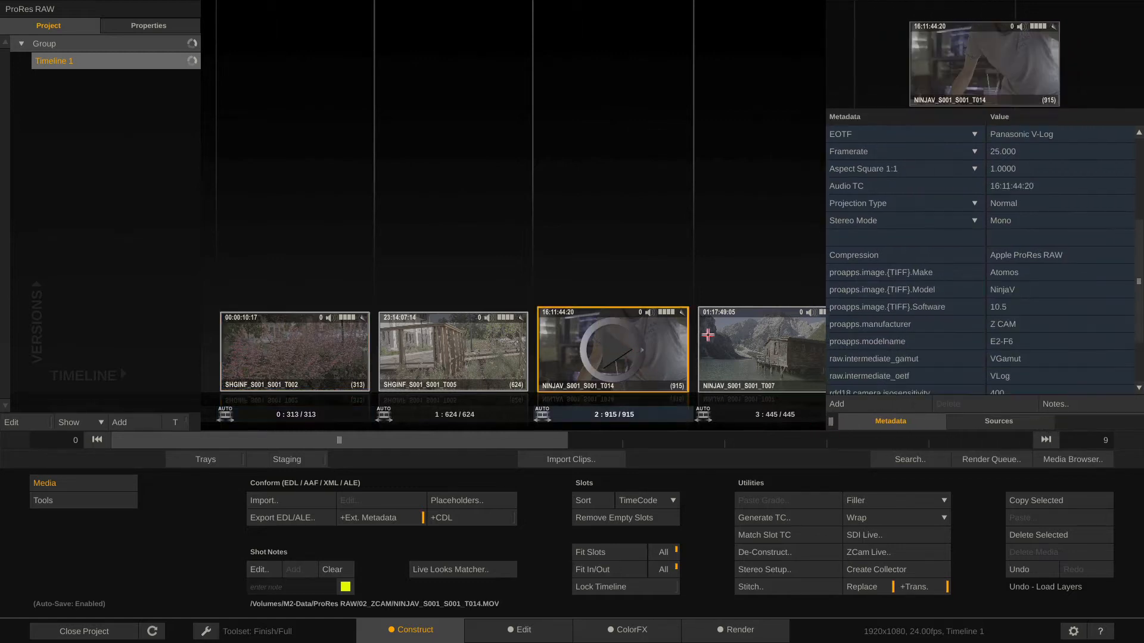
click(745, 340)
scroll(947, 258, down, 3)
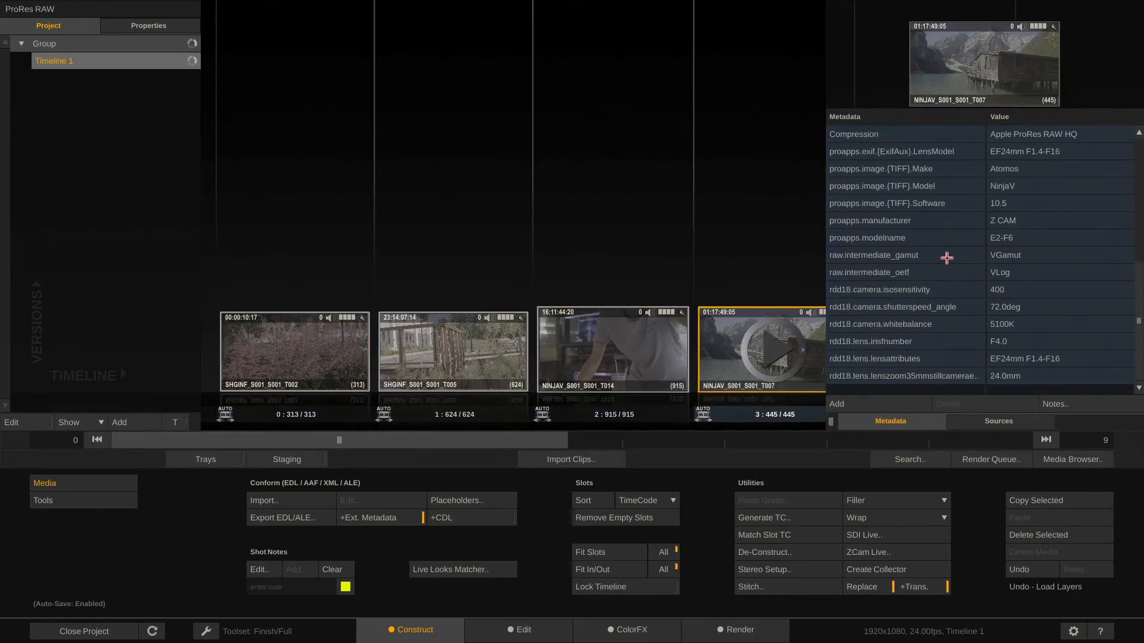
click(830, 423)
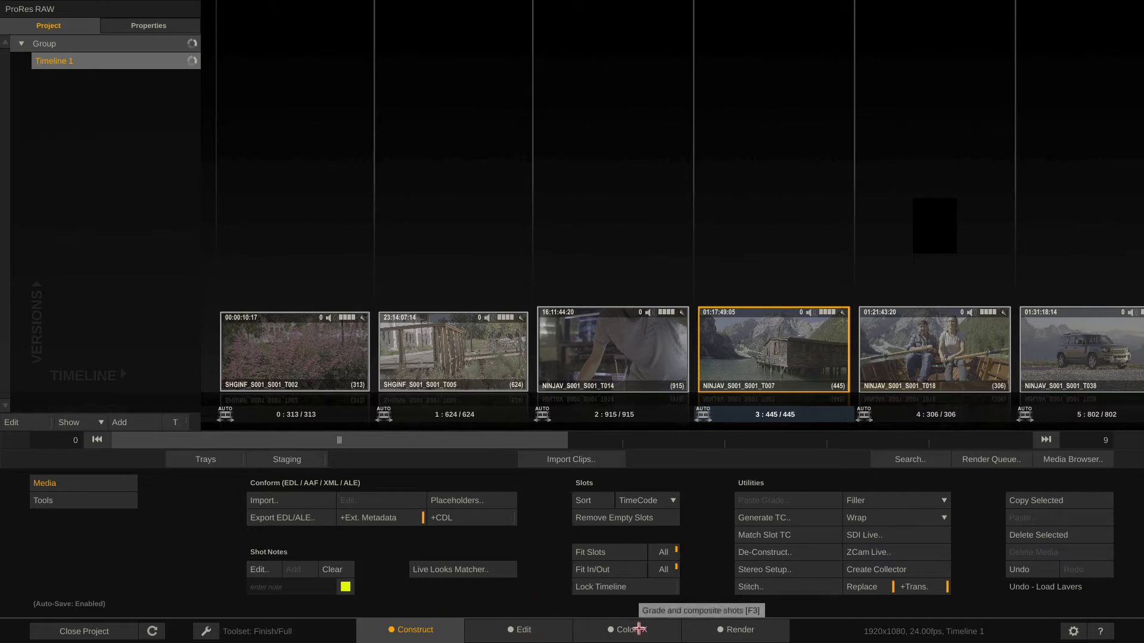
Check the timeline's output format settings and look up the resolution and frame rate in the NINJAV_S001_S001_T007 clip's metadata.
click(734, 631)
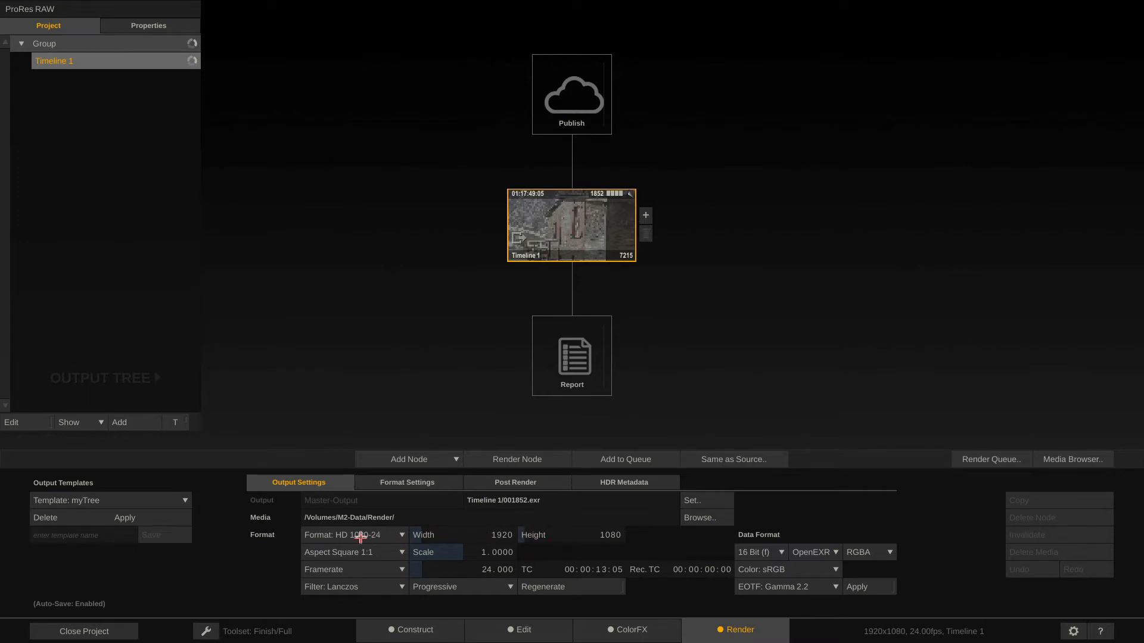
click(419, 630)
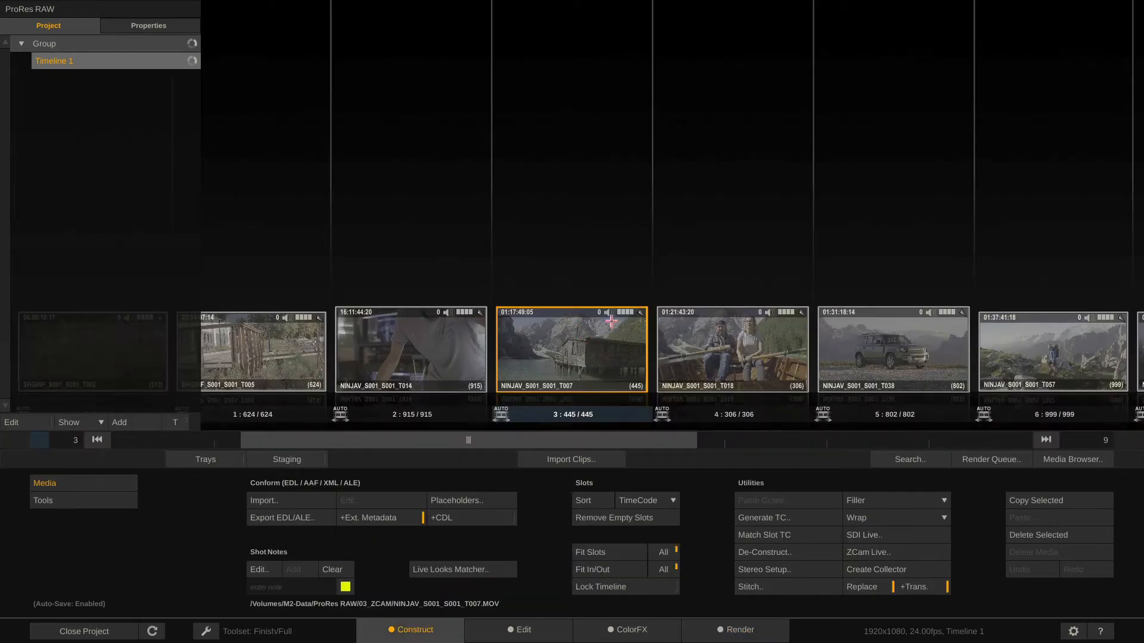
mouse_move(1131, 187)
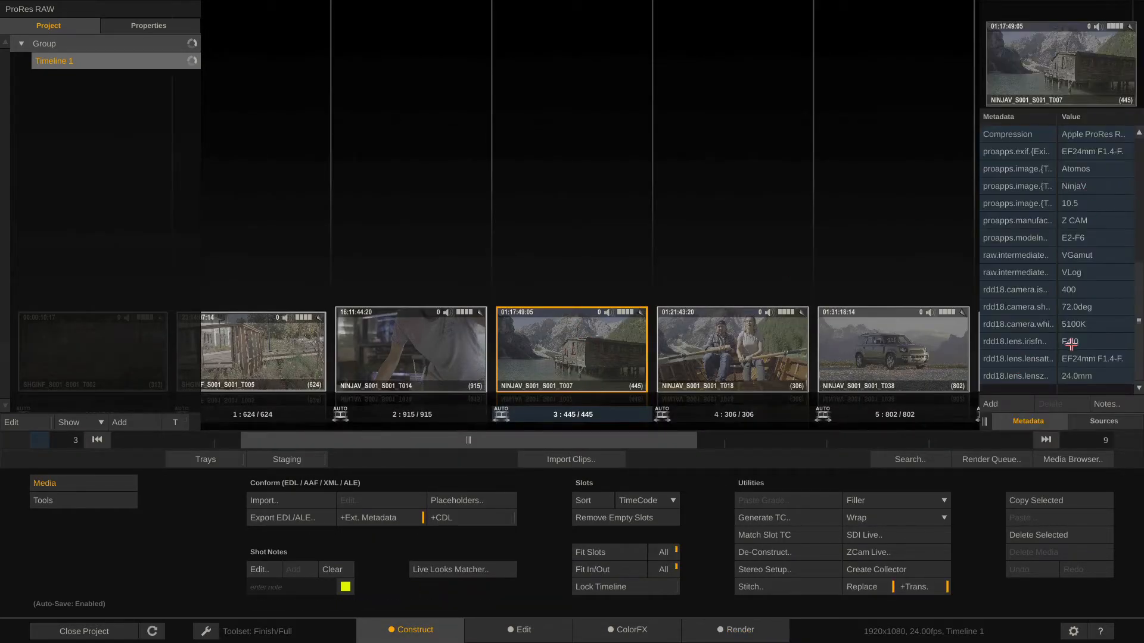
scroll(1071, 343, up, 5)
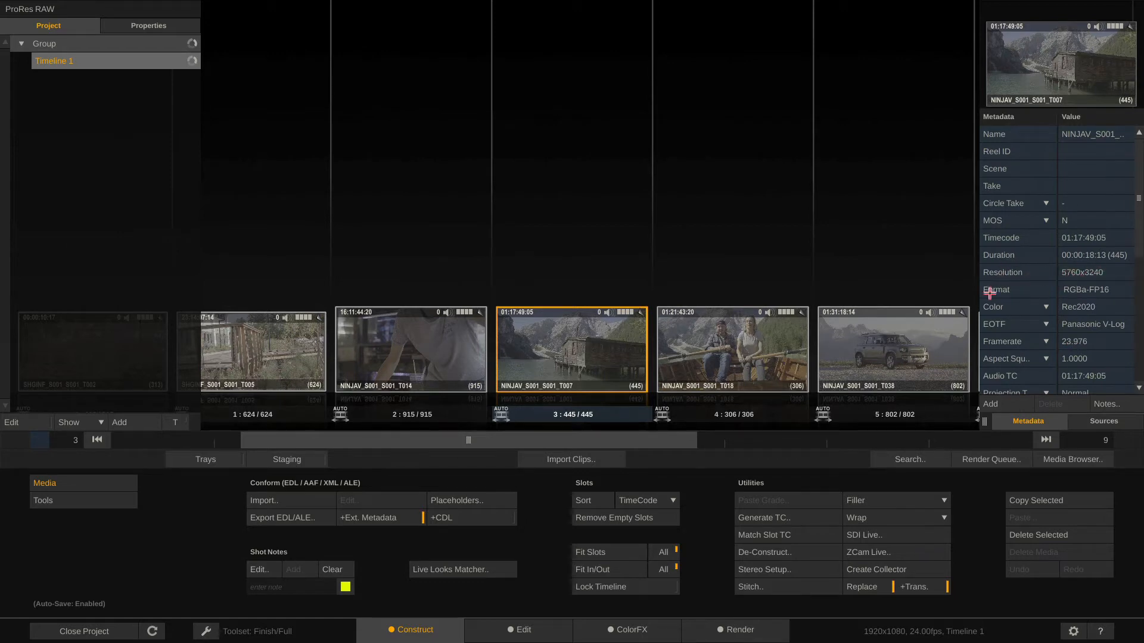
Set the timeline's output format to 4K UHD-1 and change its width to 5780.
click(728, 629)
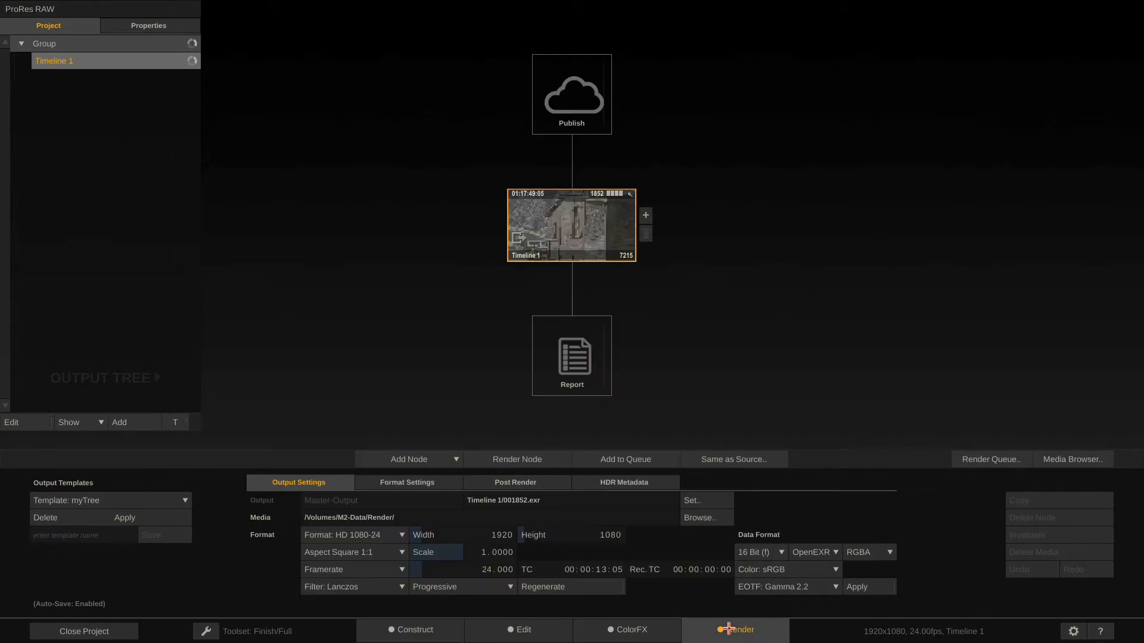
click(380, 536)
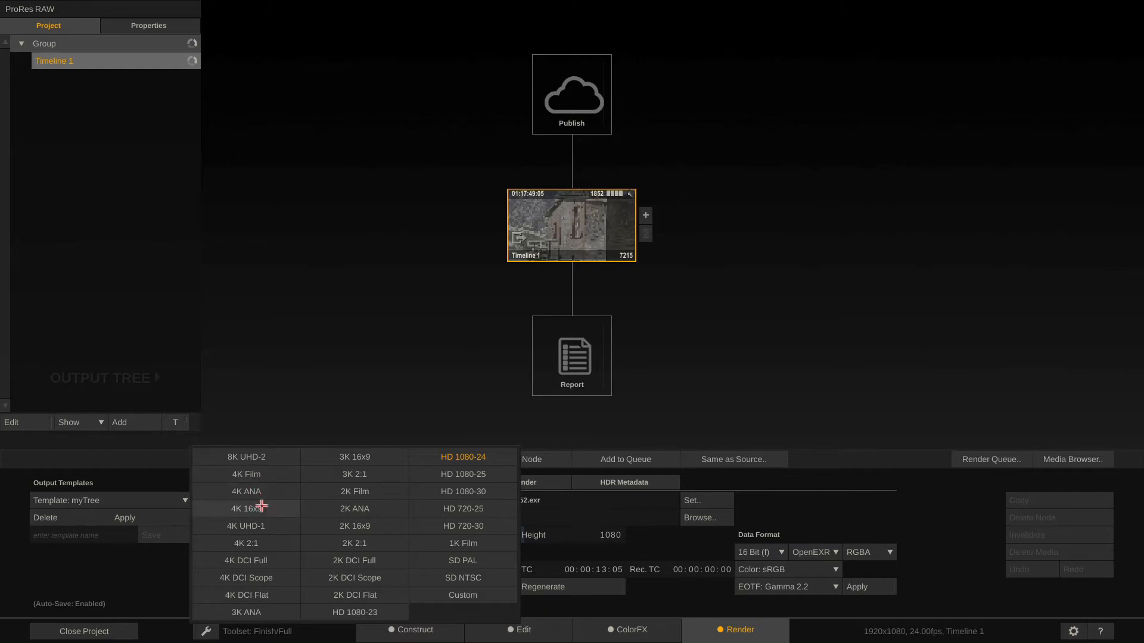
click(257, 525)
click(502, 535)
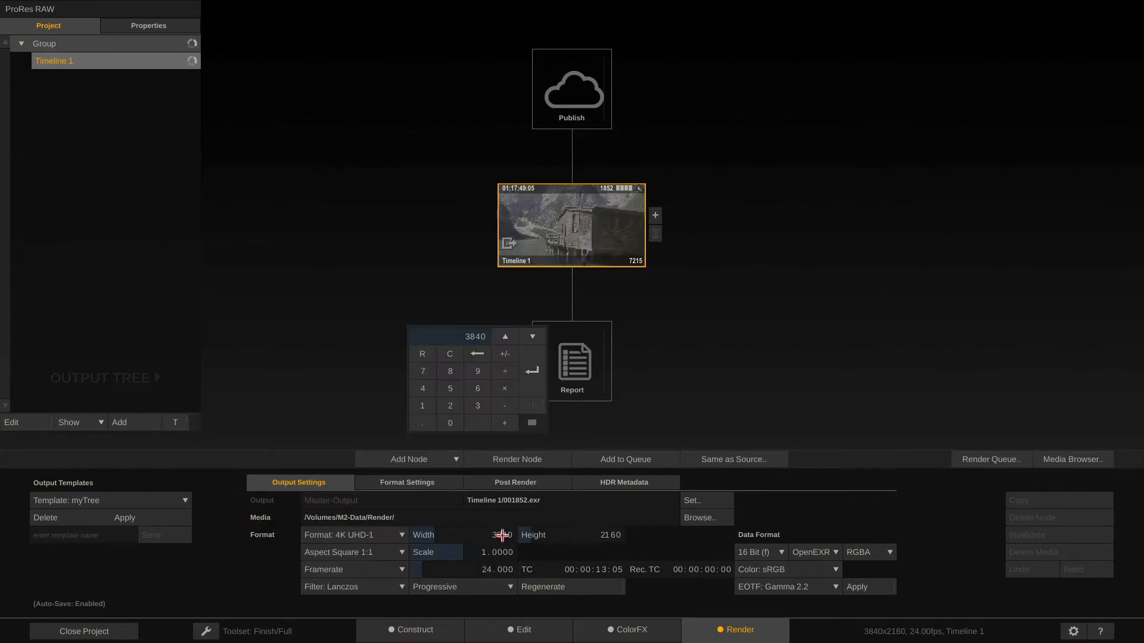
click(450, 389)
click(422, 372)
click(458, 371)
click(451, 423)
click(533, 371)
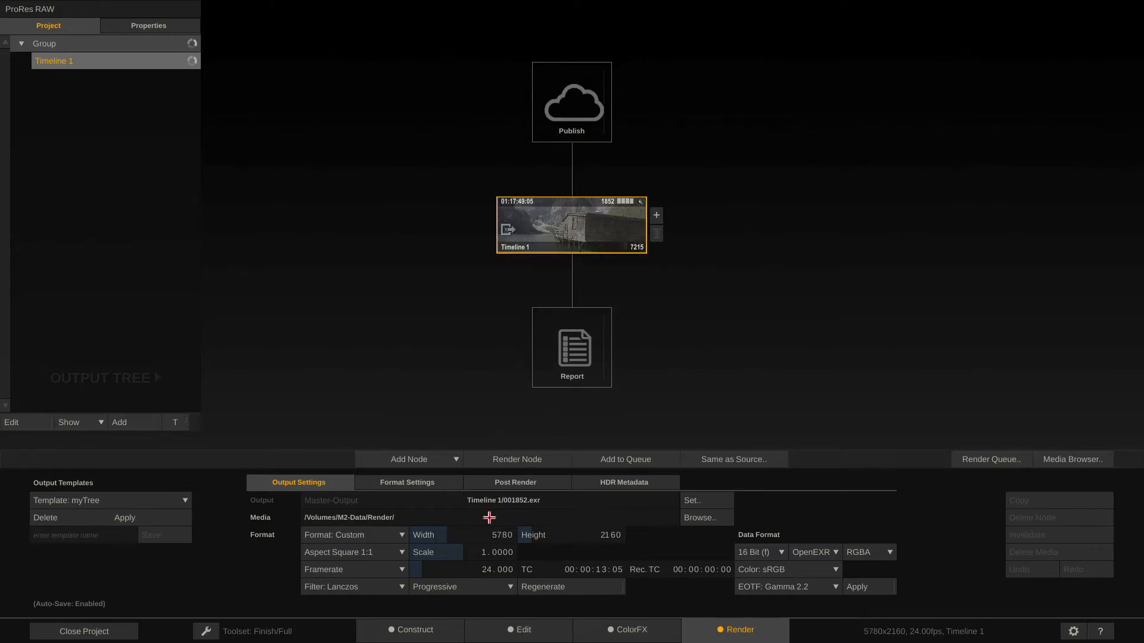
Apply the resolution and frame rate of clip NINJAV_S001_S001_T007 to Timeline 1 and check them in the output settings.
click(417, 628)
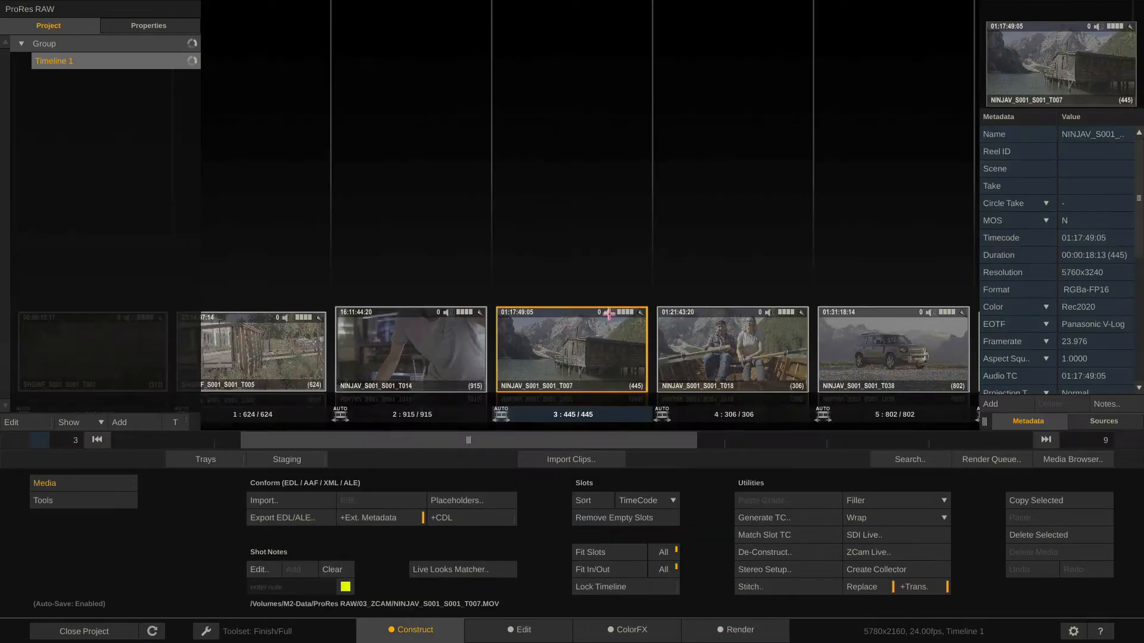
drag(576, 331, 887, 632)
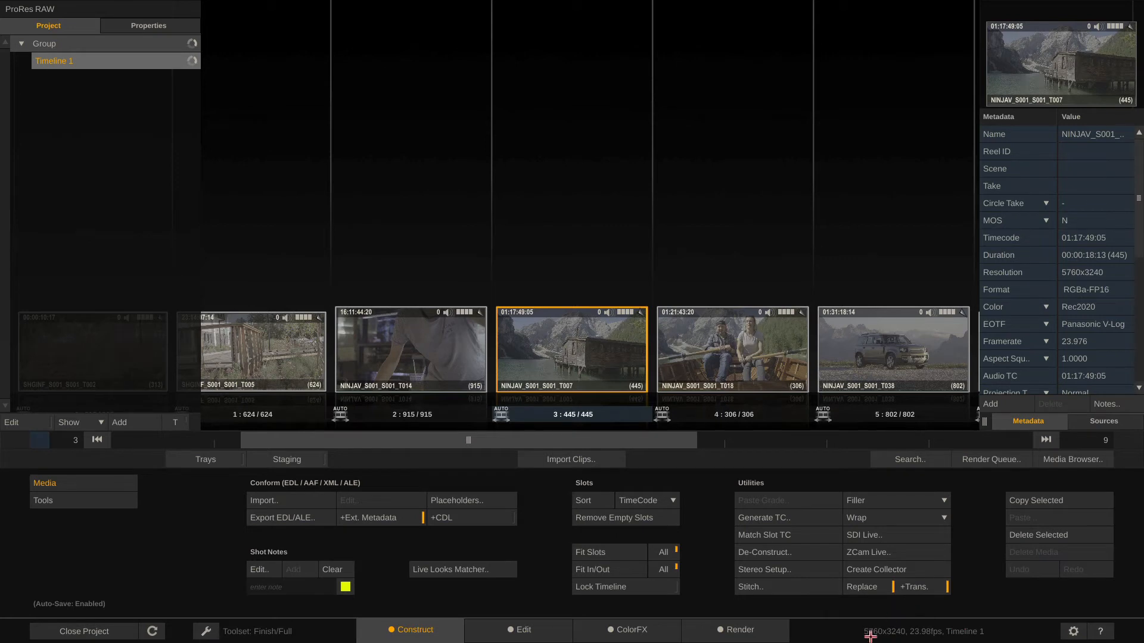
click(752, 630)
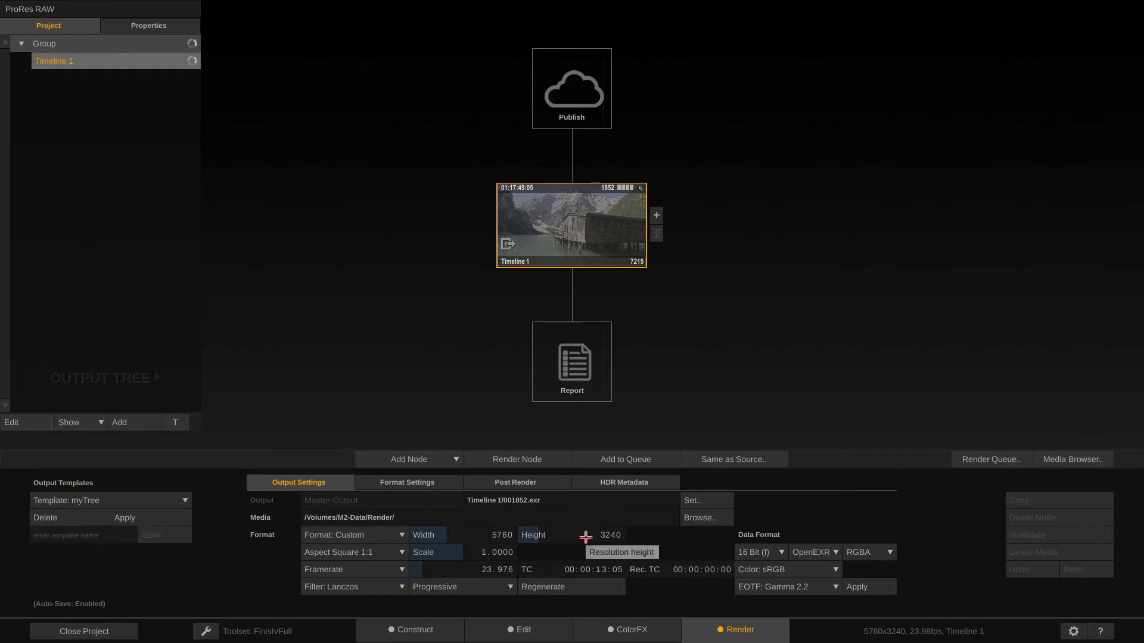
click(414, 627)
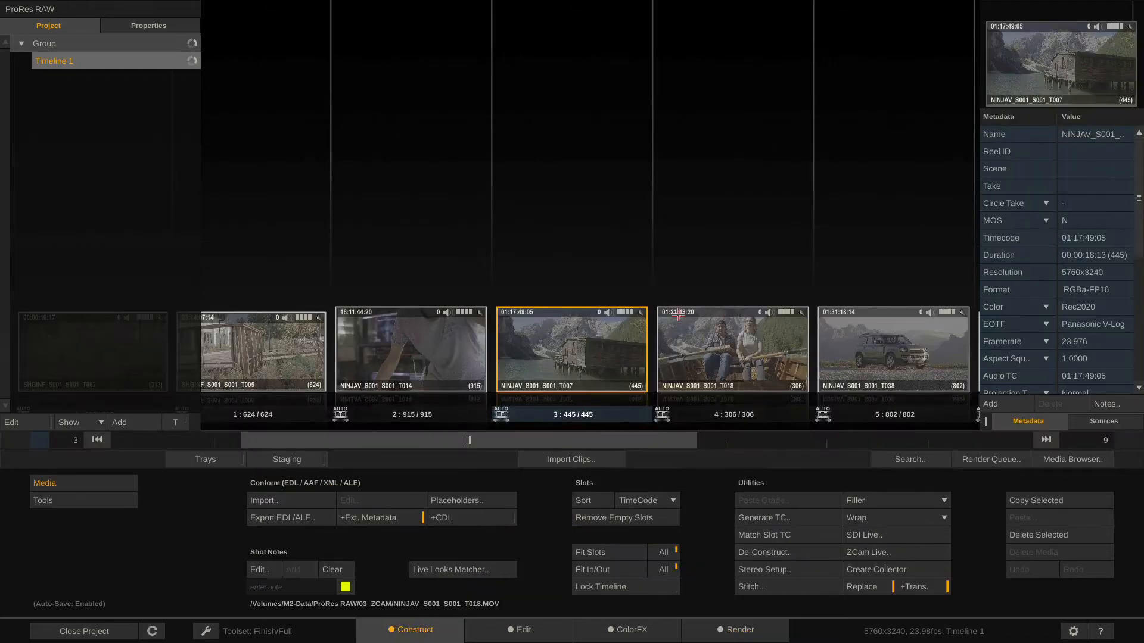
drag(540, 438, 411, 439)
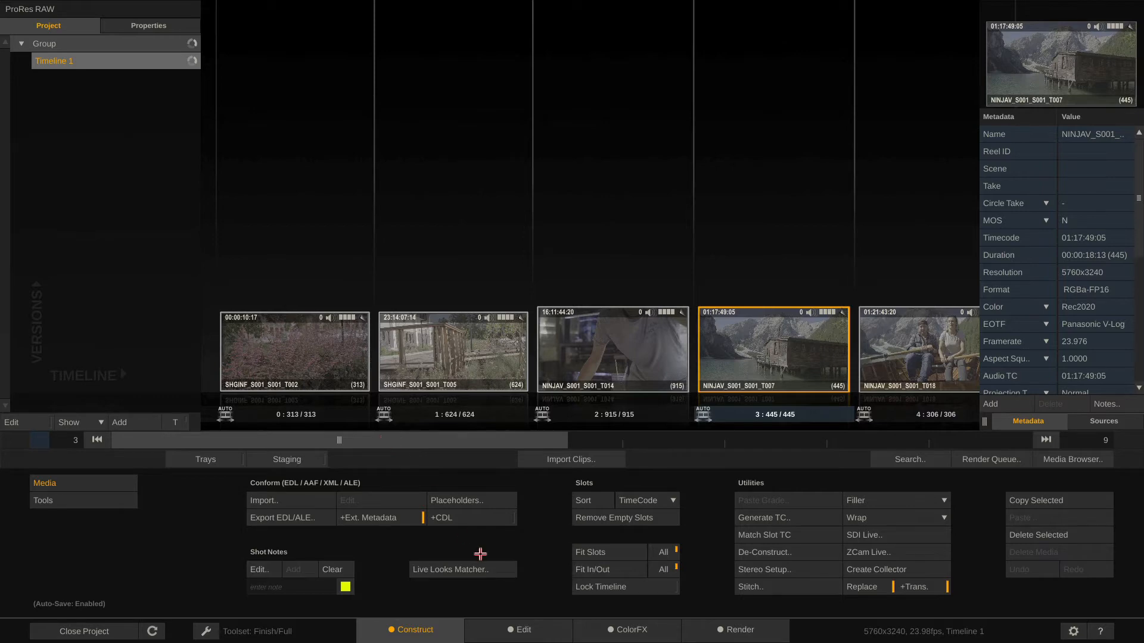
Open the NINJAV_S001_S001_T007 clip in the edit view and shrink and reposition the image to leave free space beside it.
click(530, 629)
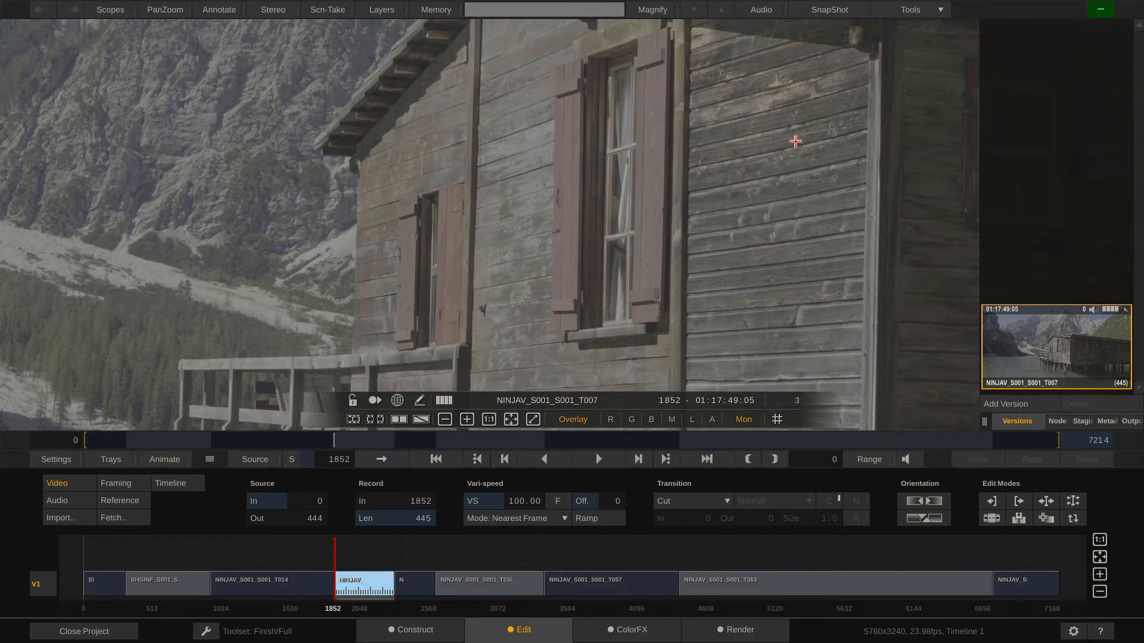
mouse_move(1143, 257)
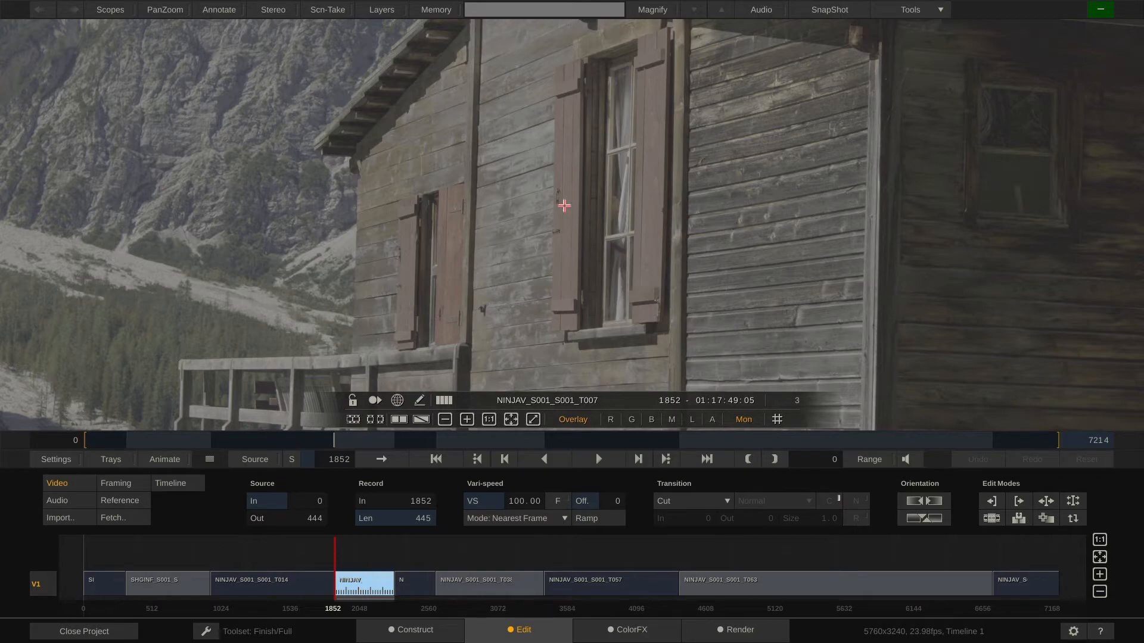
drag(565, 117, 572, 395)
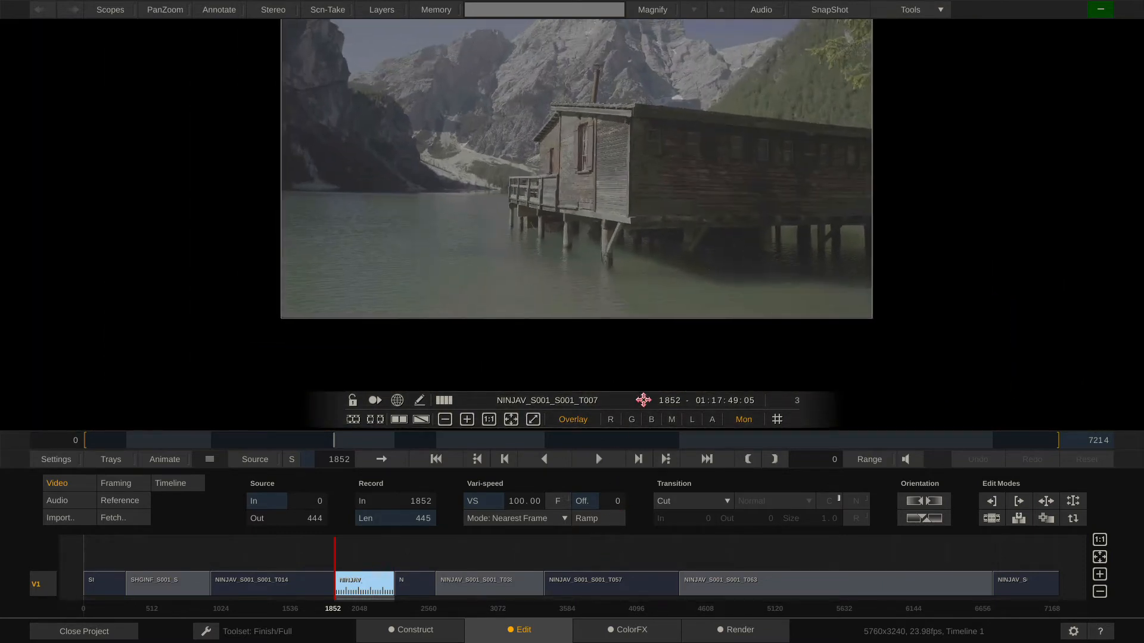
drag(551, 203, 787, 249)
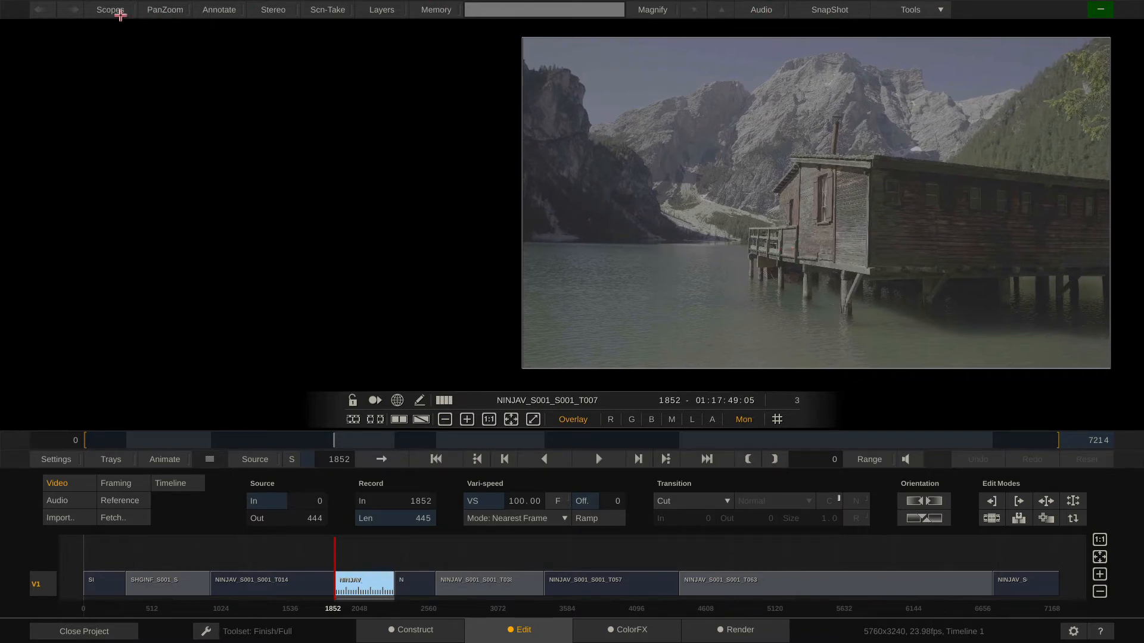
Show the scopes window, place it partly over the image, and switch its histogram on and off again.
click(112, 11)
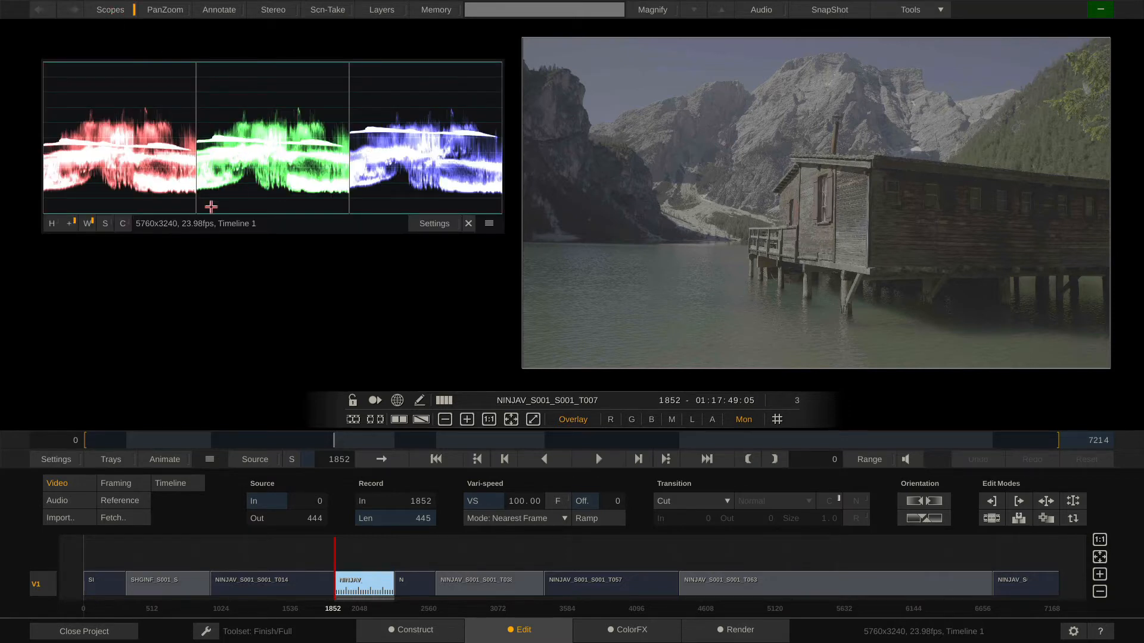
drag(271, 152, 526, 161)
click(301, 230)
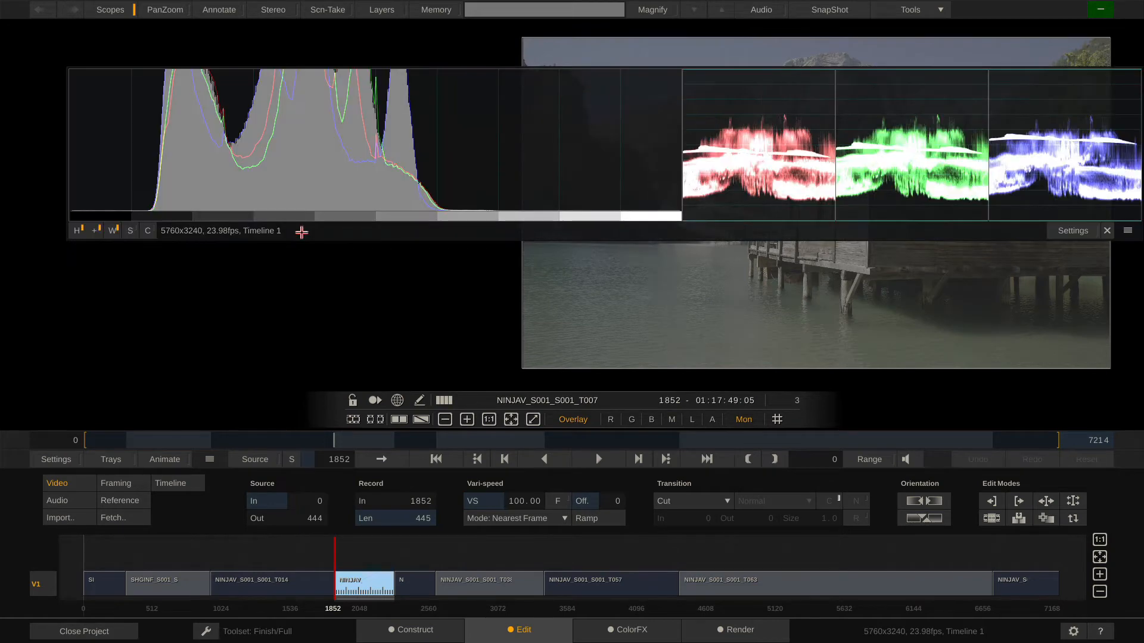
click(85, 231)
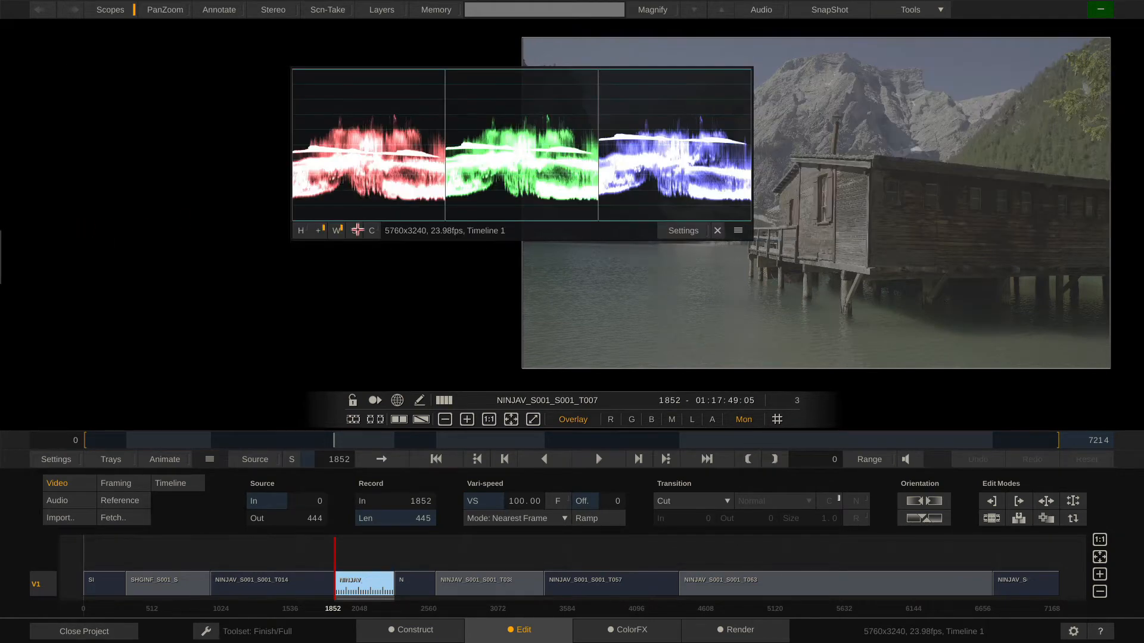
Switch the vectorscope on and off again and move the scopes window into the free space beside the image.
click(356, 230)
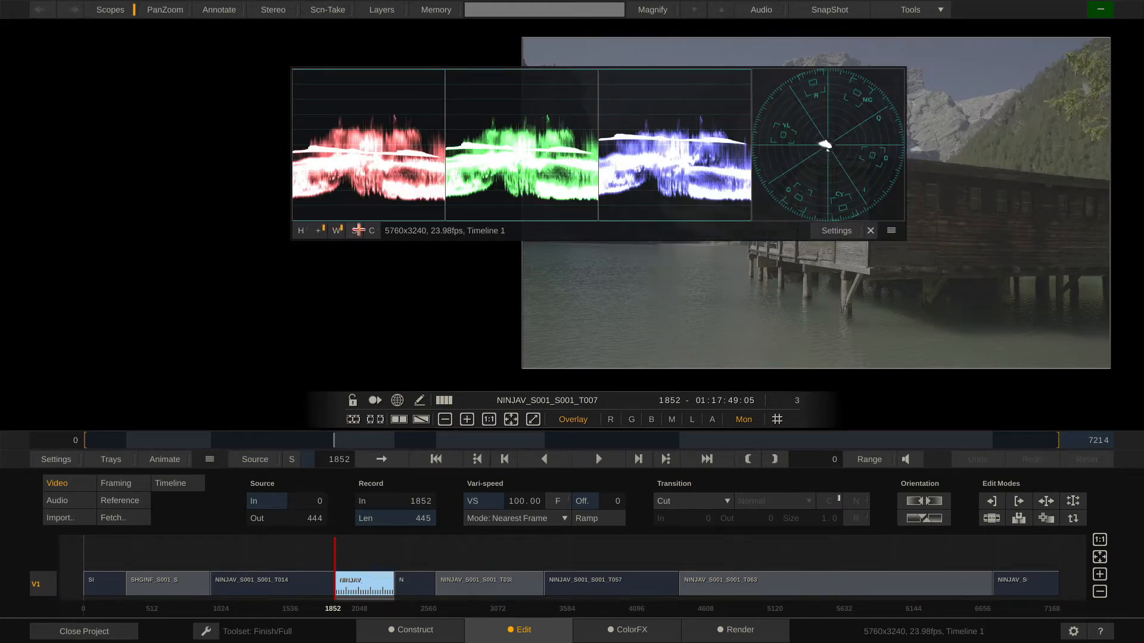
click(355, 231)
drag(559, 170, 300, 151)
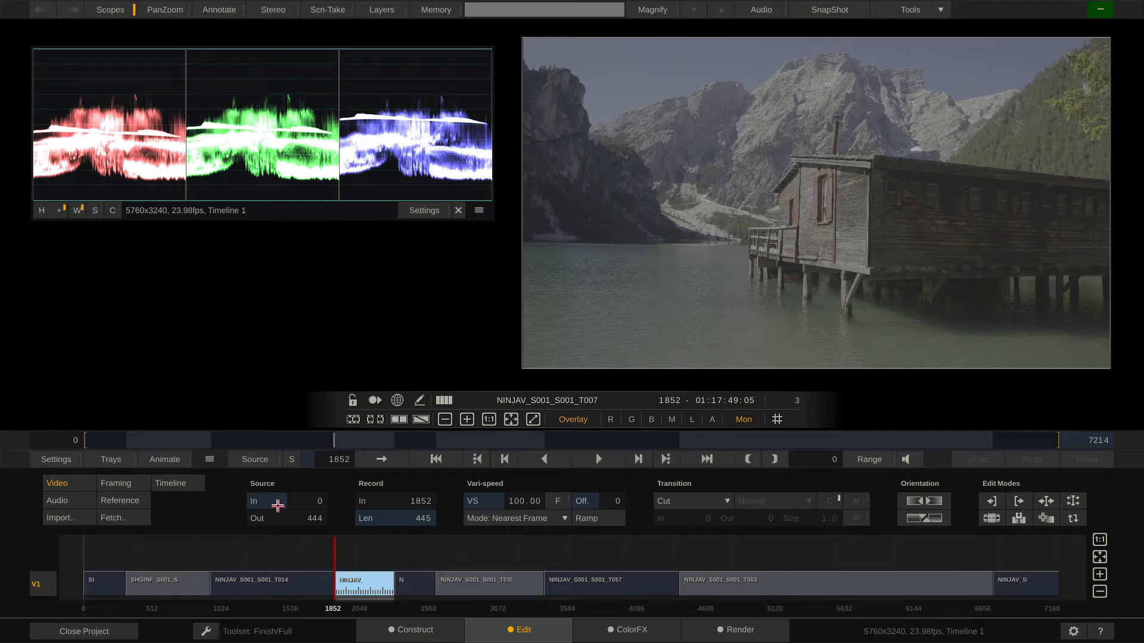
Look through the edit view's framing, audio and reference settings and return to the video settings.
click(122, 486)
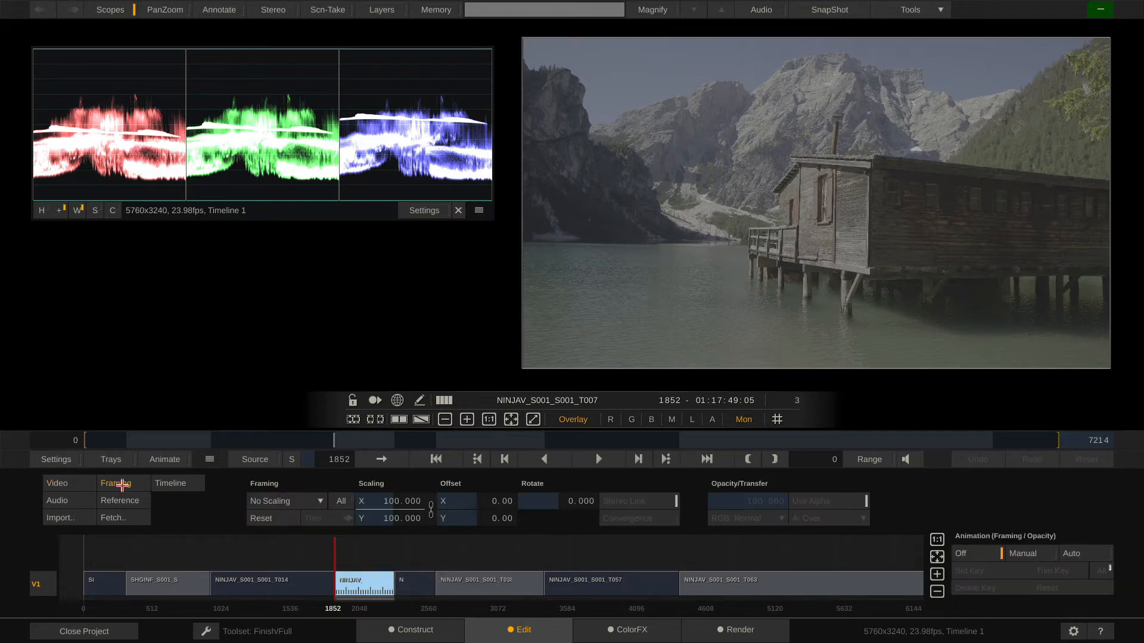
click(62, 501)
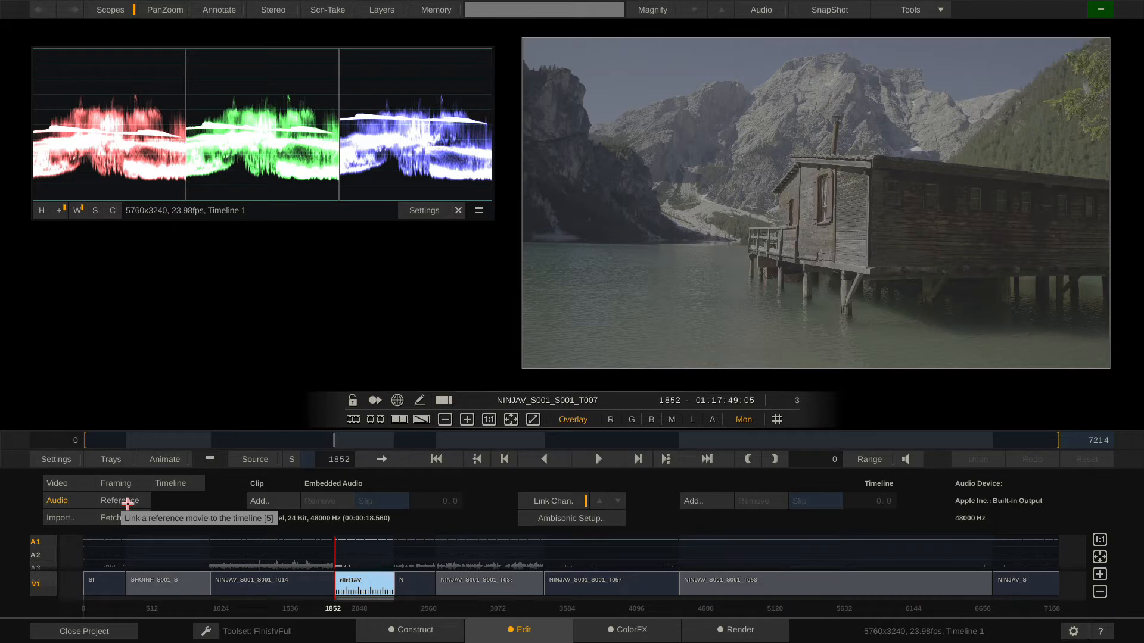
click(128, 504)
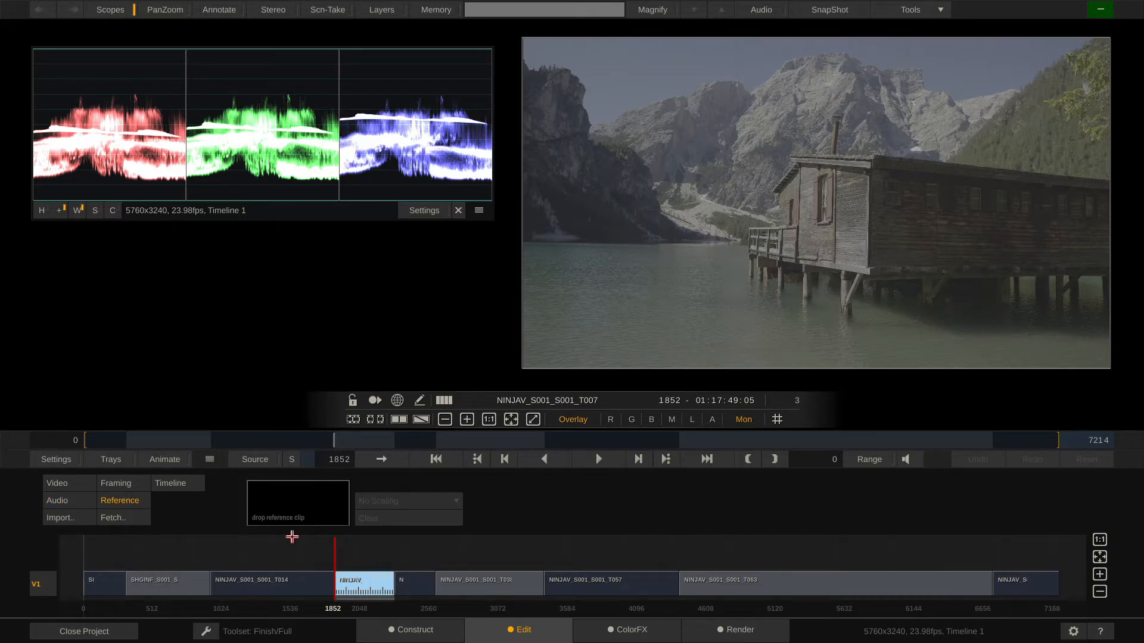
click(61, 484)
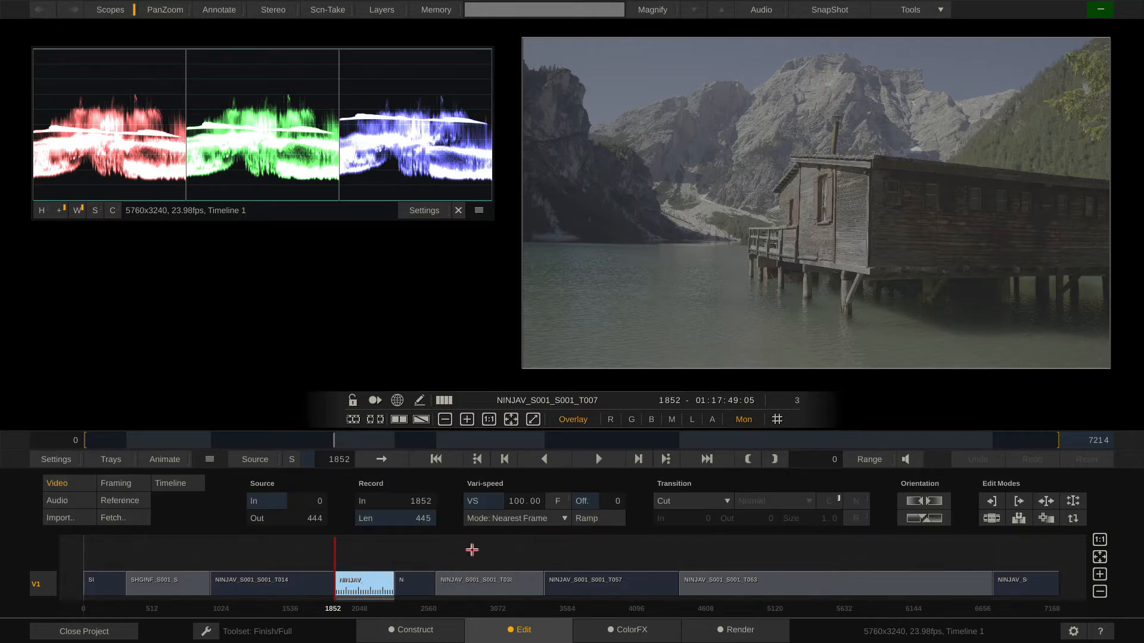
Open the ColorFX view and examine the camera and lens metadata of clip NINJAV_S001_S001_T007.
click(628, 633)
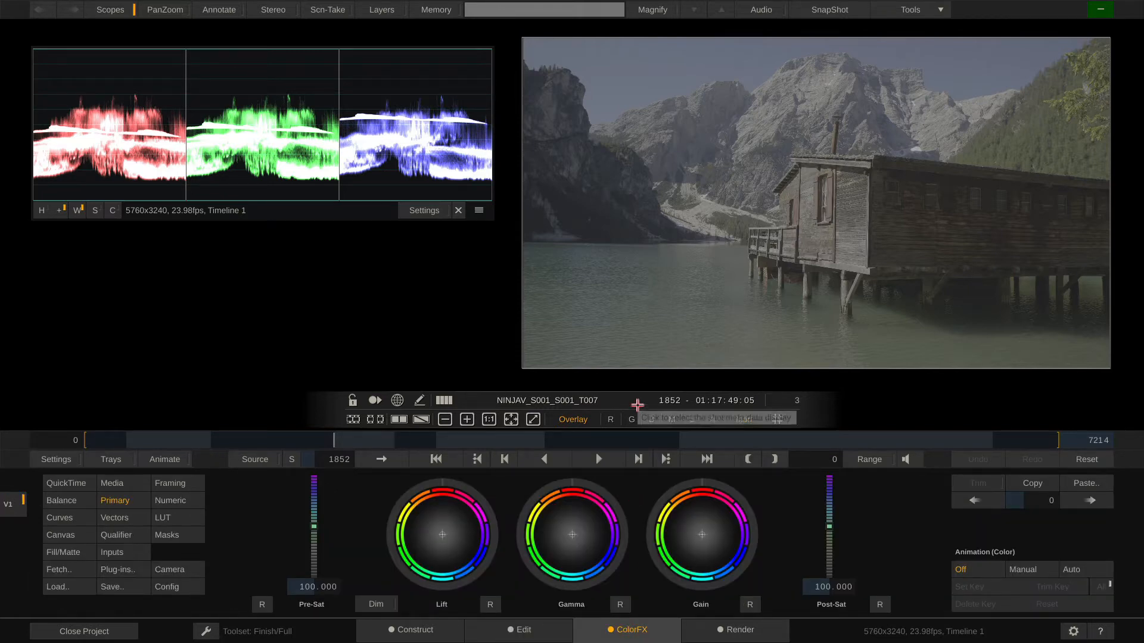
mouse_move(1139, 252)
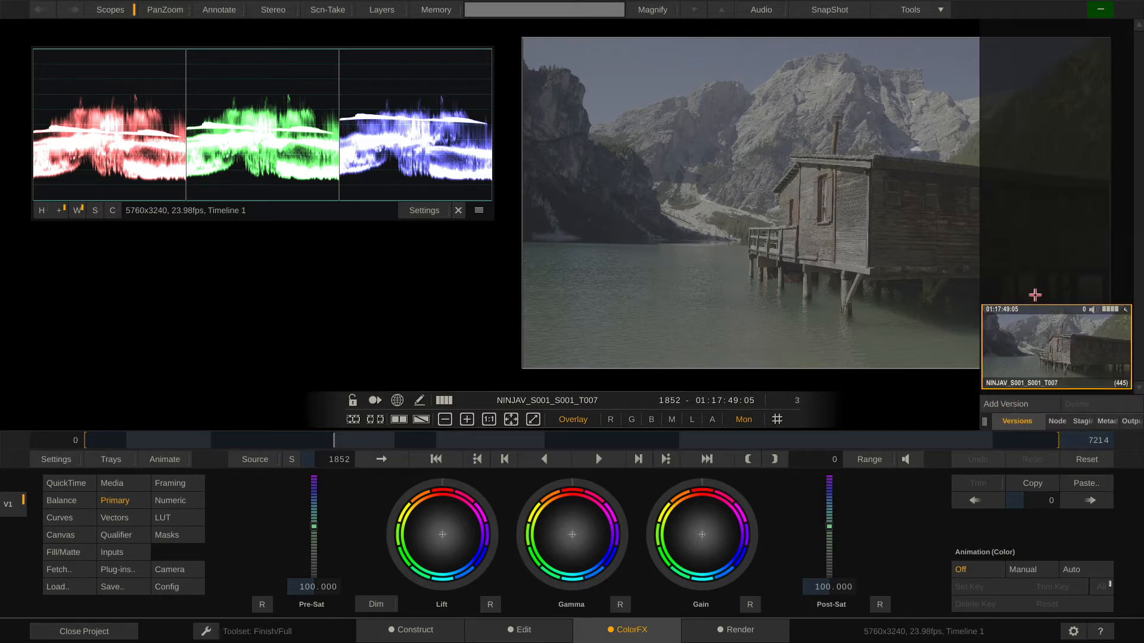
click(1107, 421)
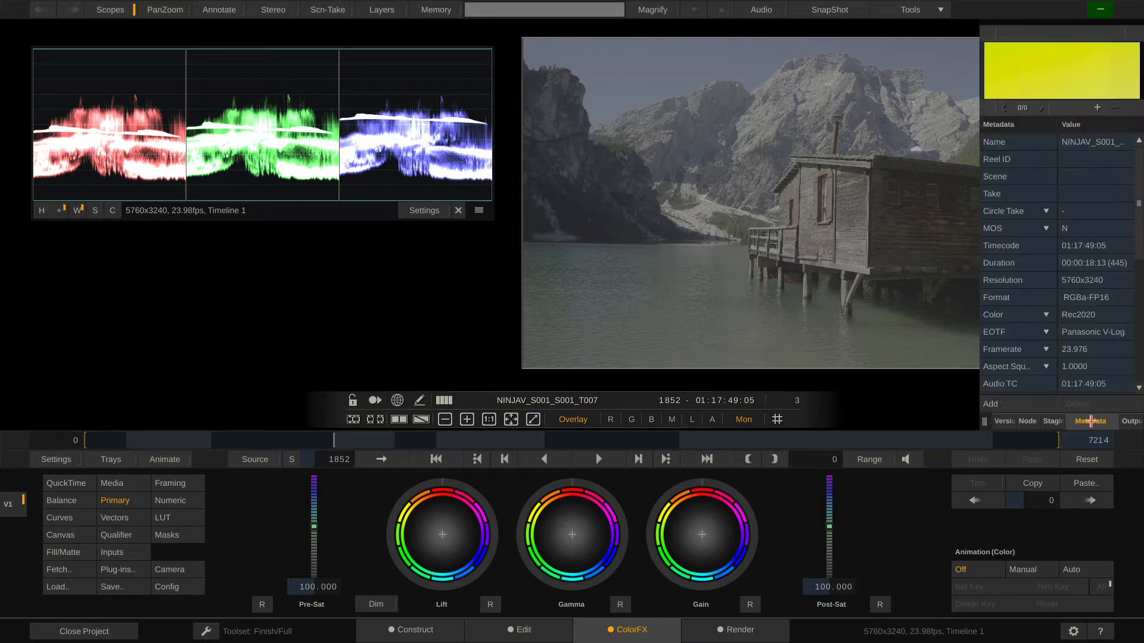
scroll(1043, 217, down, 5)
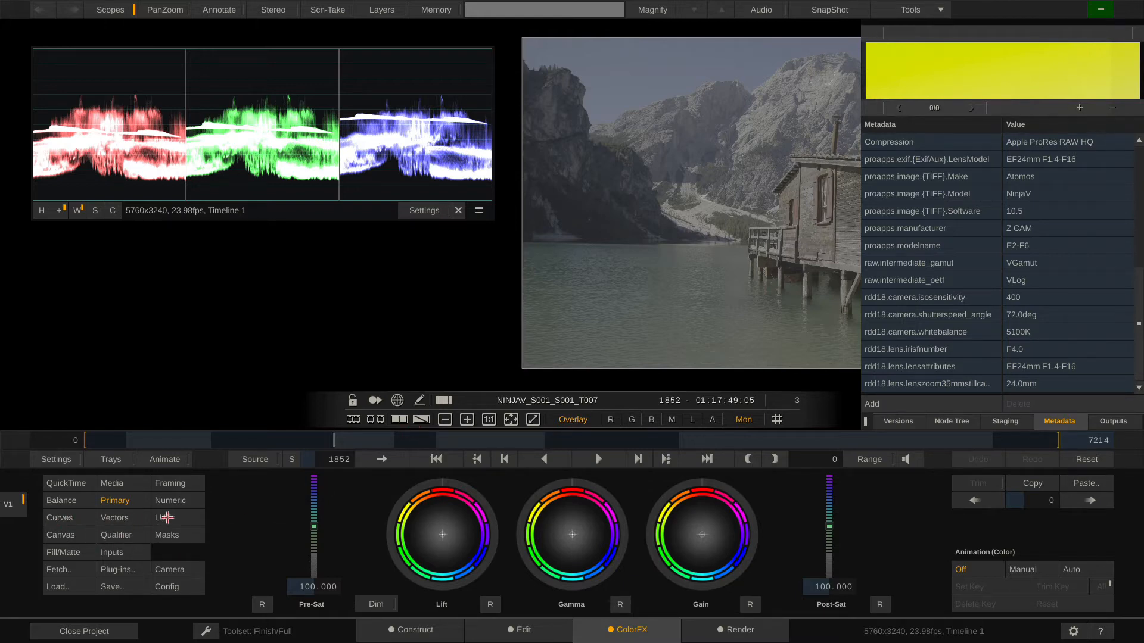
Show the layer list instead of the scopes and create eight grading layers on the clip.
click(458, 210)
click(391, 15)
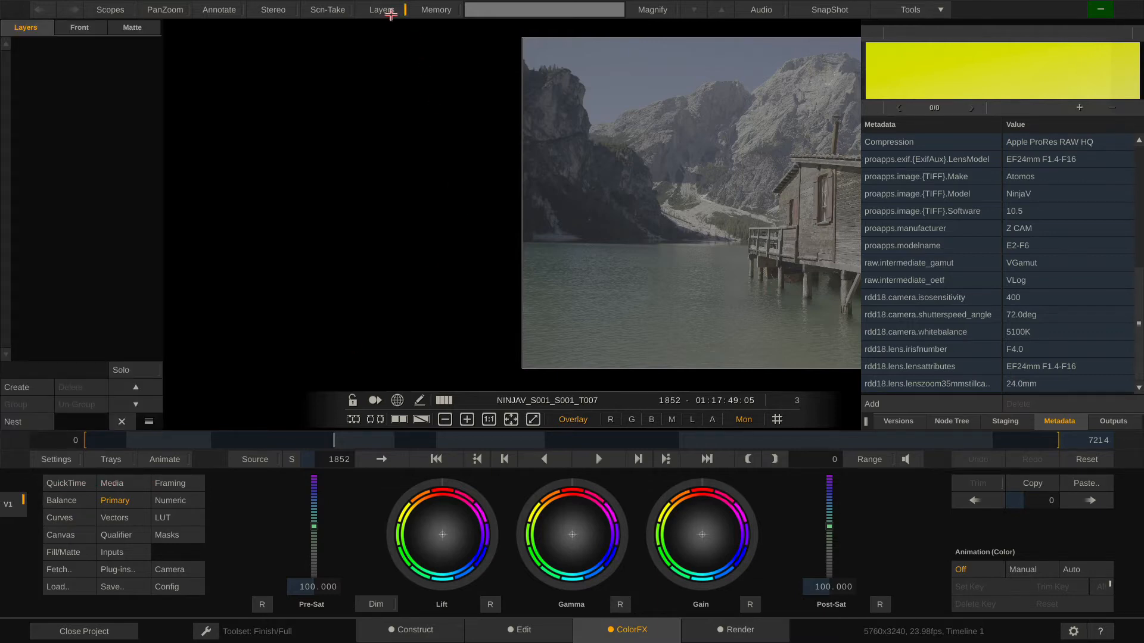
click(13, 389)
click(14, 389)
click(14, 389)
click(14, 389)
click(14, 389)
click(14, 389)
click(14, 389)
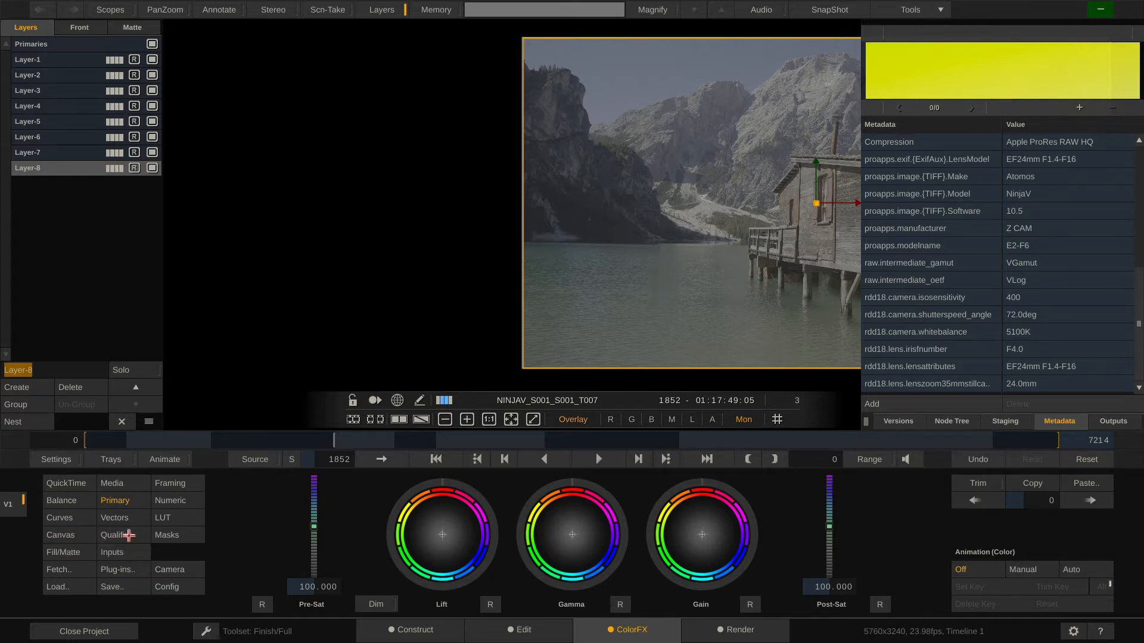
Delete all eight grading layers and hide the layer list.
click(66, 375)
click(65, 387)
click(65, 388)
click(65, 387)
click(65, 388)
click(65, 388)
click(65, 389)
click(65, 389)
click(65, 389)
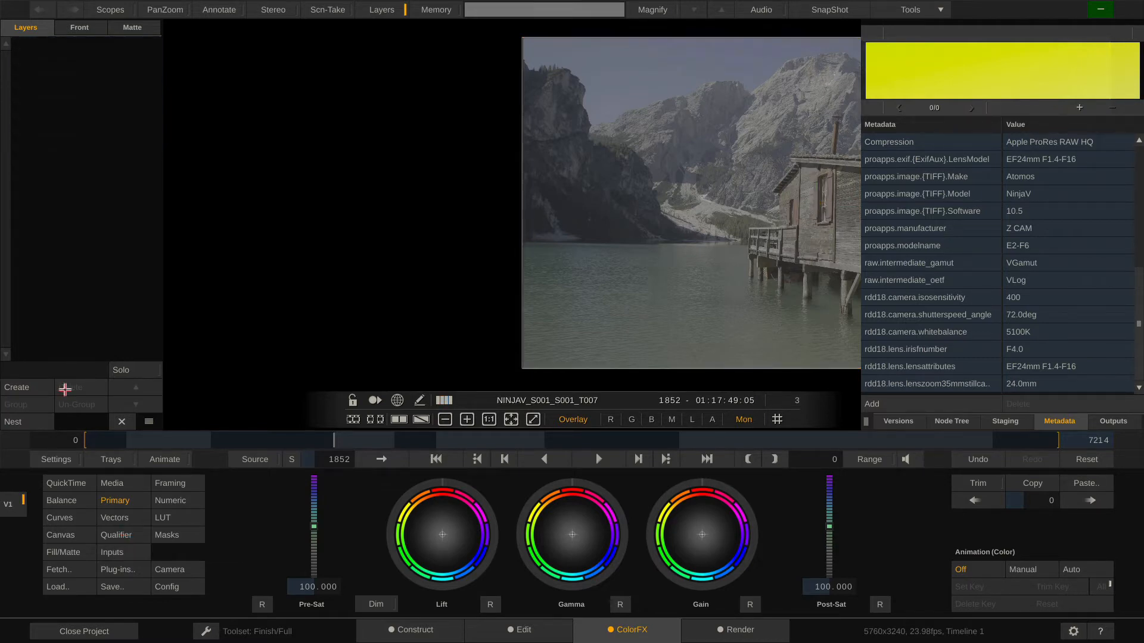
click(383, 10)
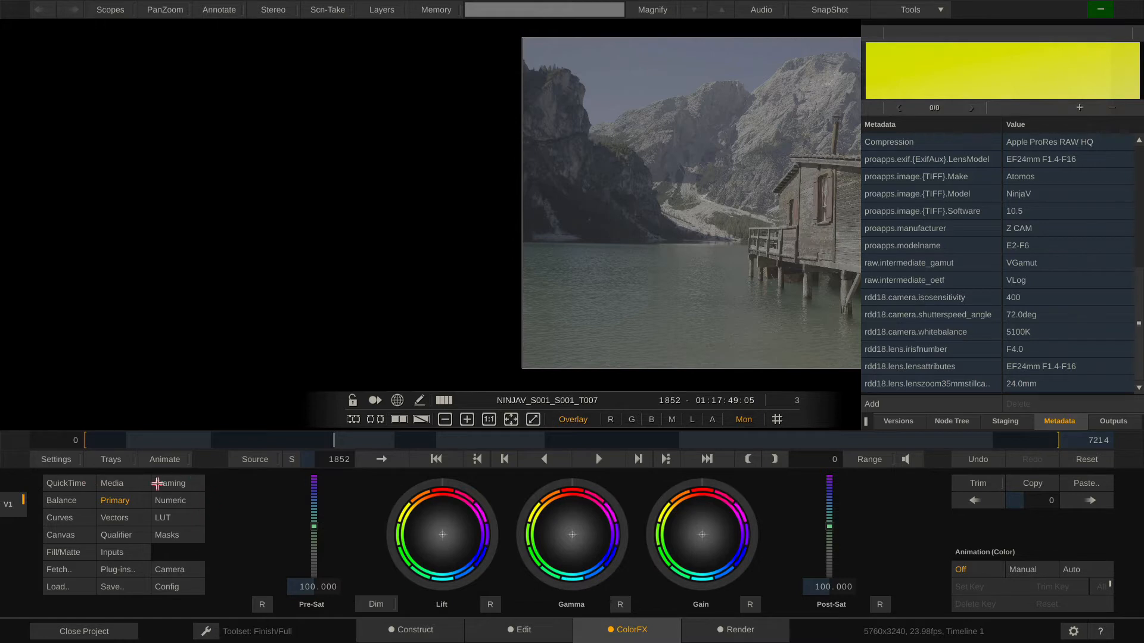
Look through the grading controls for balance, primary, numeric, curves, vectors and LUT.
click(66, 499)
click(114, 502)
click(177, 501)
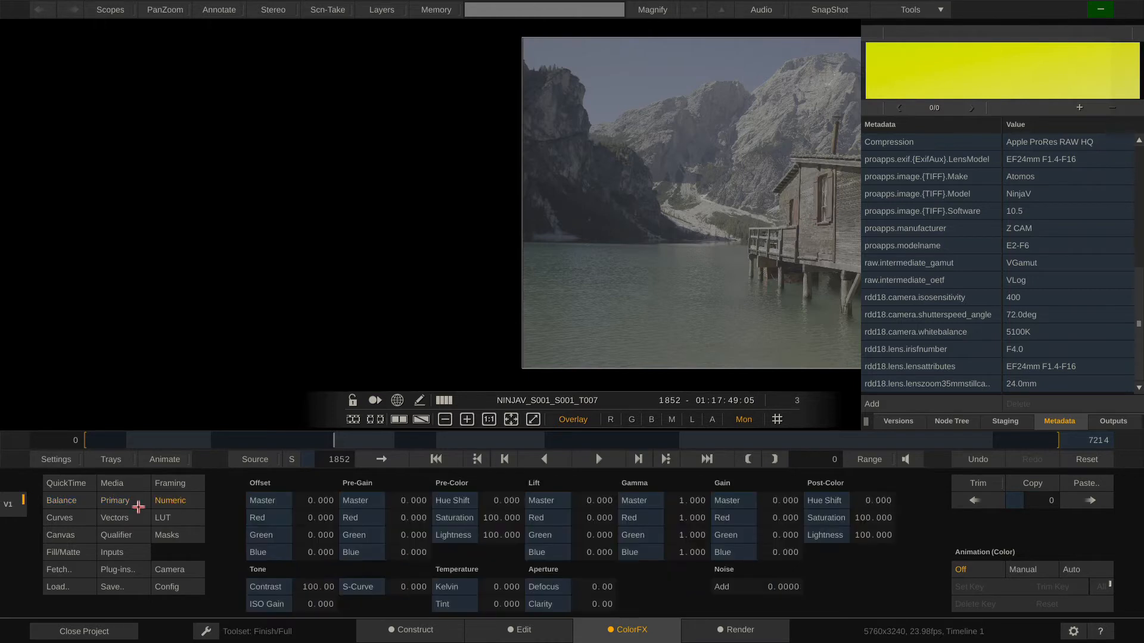
click(62, 519)
click(124, 518)
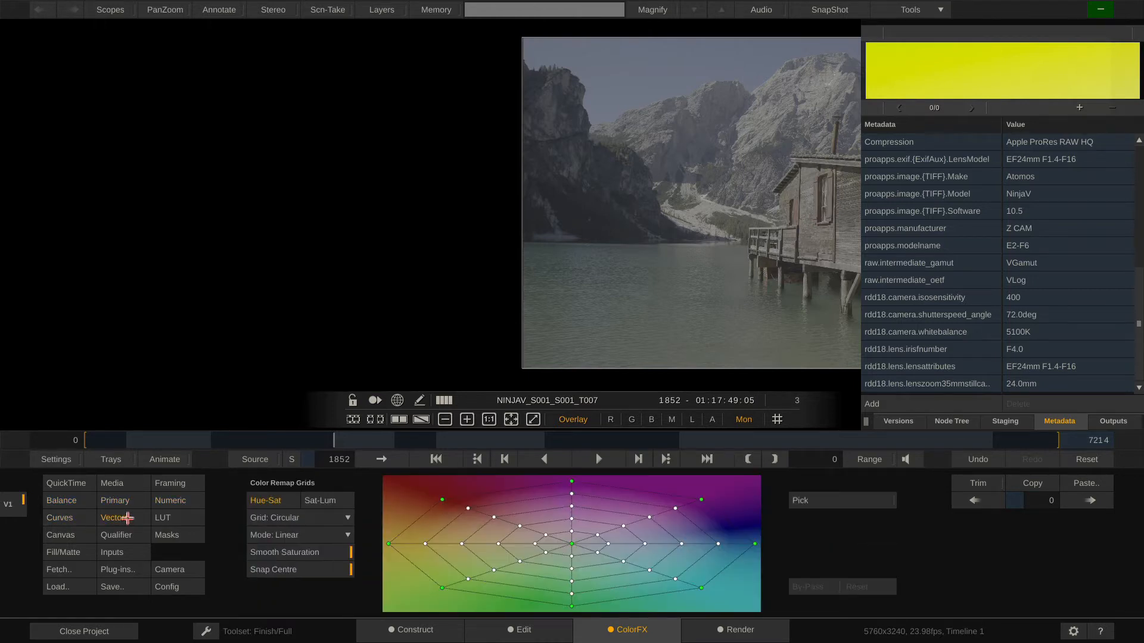
click(178, 518)
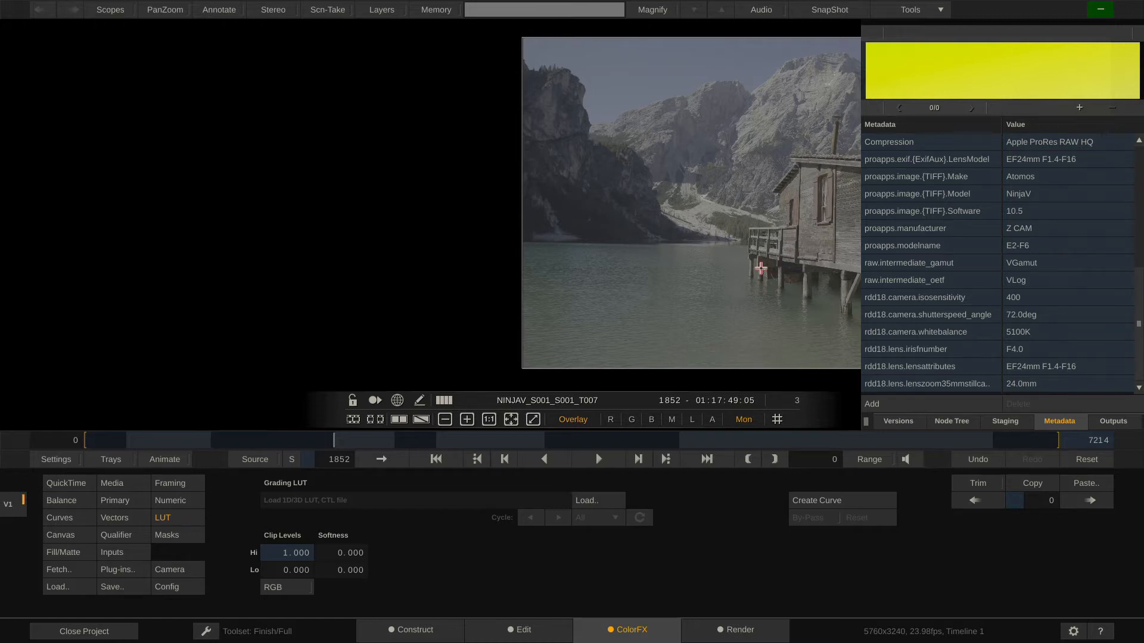
Reposition the image in the viewer and show the scopes window again, placed toward the outer edge of the free space.
drag(869, 230, 791, 227)
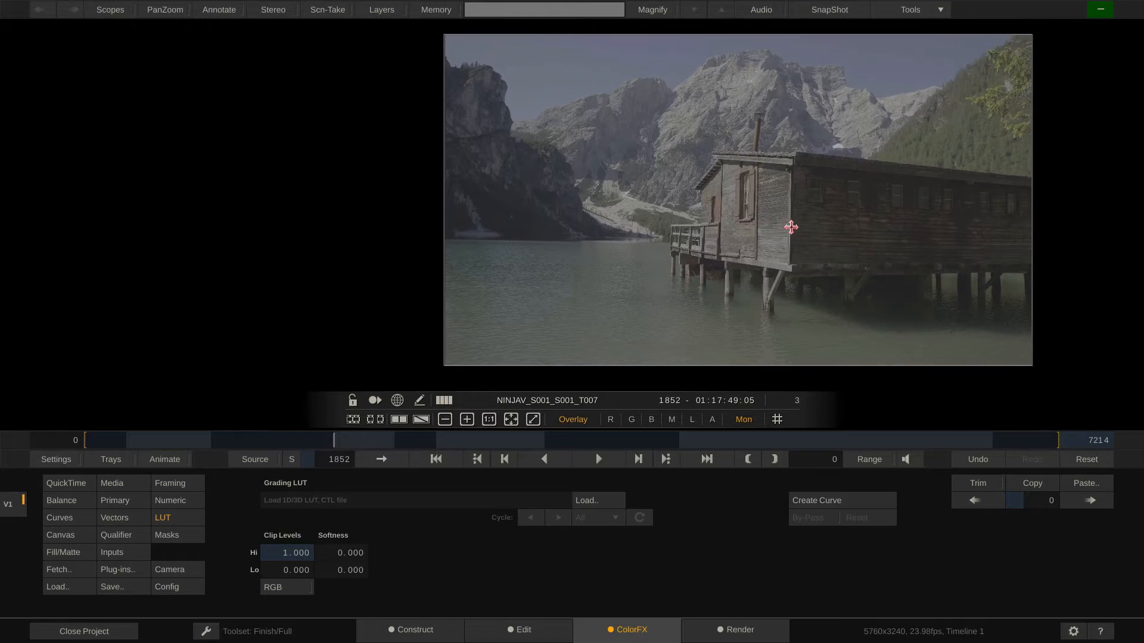
click(116, 10)
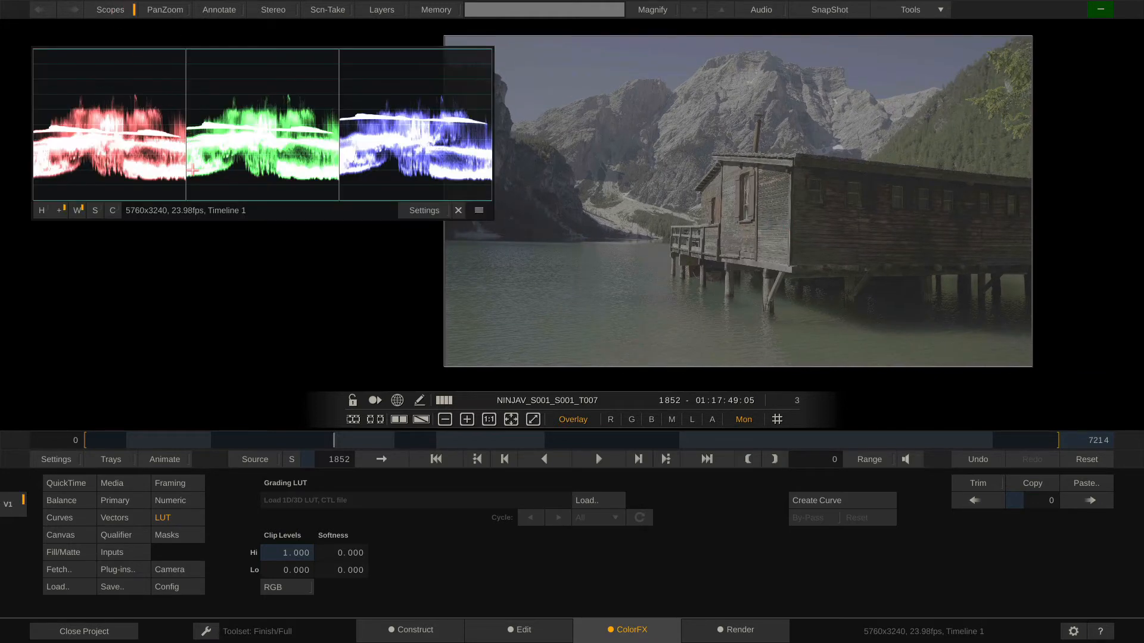
drag(301, 187, 280, 187)
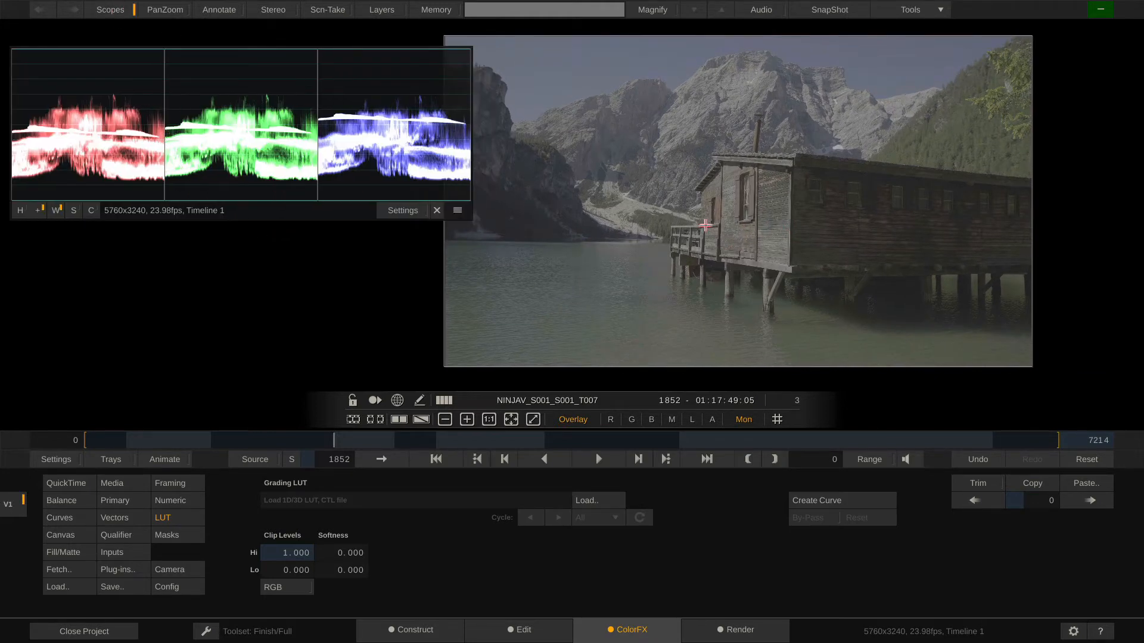
In the QuickTime decoder settings, set clip SHGINF_S001_S001_T002 to color space Rec2020 and EOTF Panasonic V-Log.
click(80, 486)
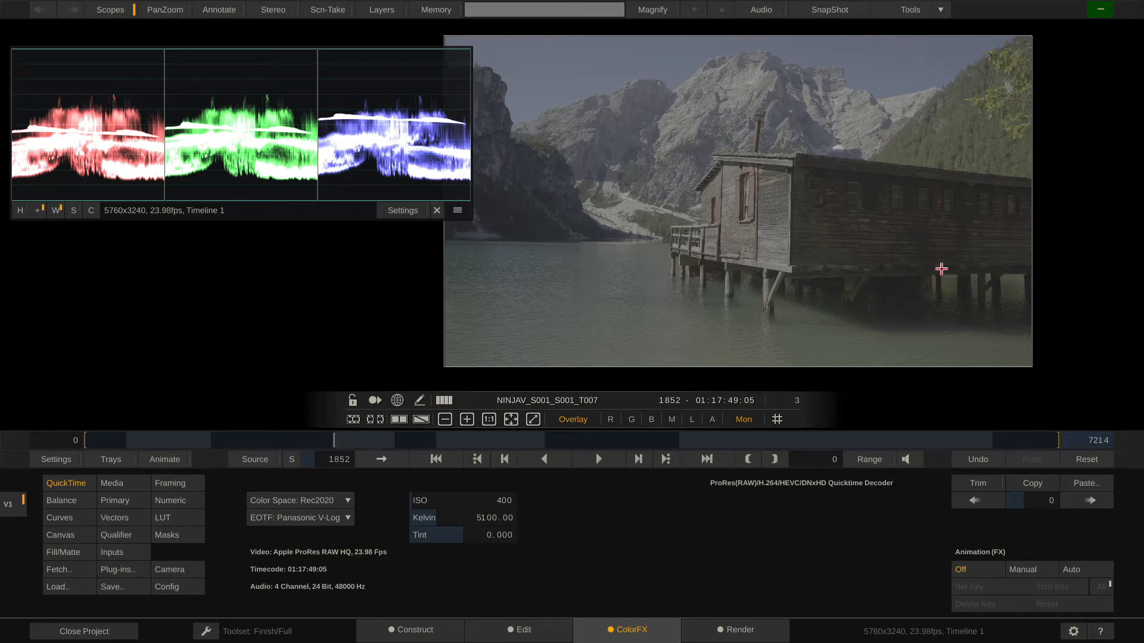
mouse_move(1079, 273)
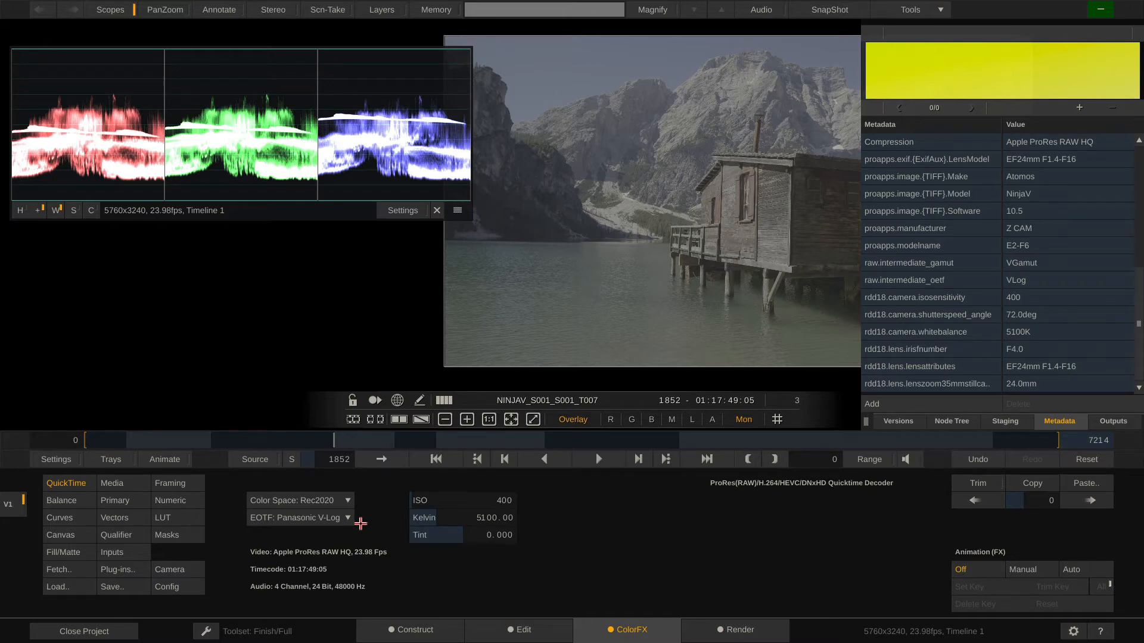
click(101, 440)
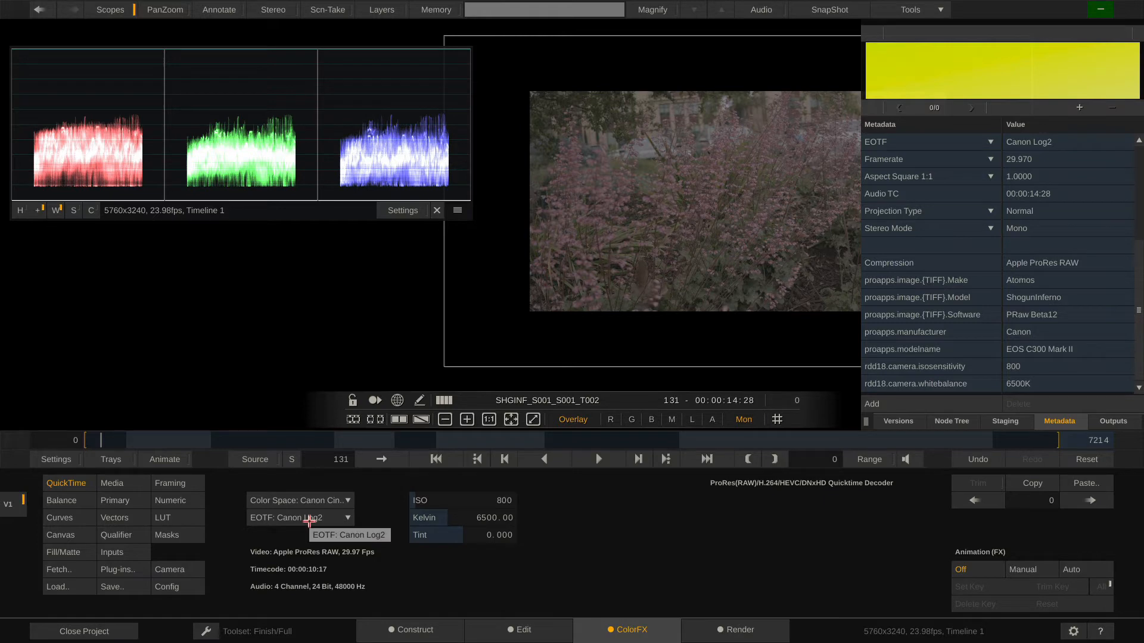
click(336, 498)
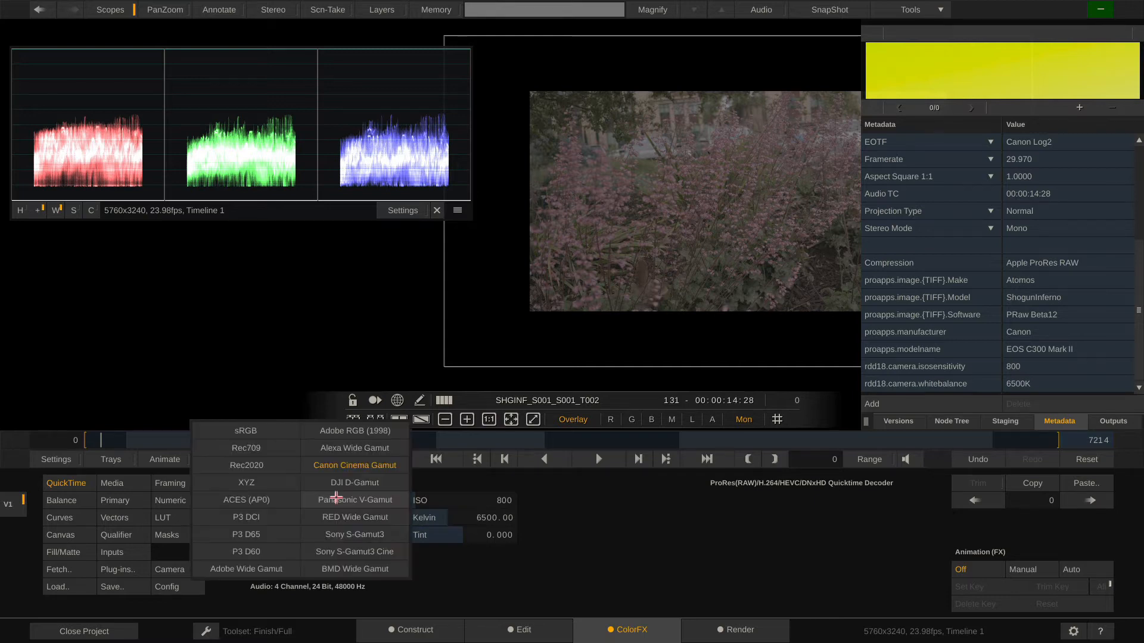
click(260, 469)
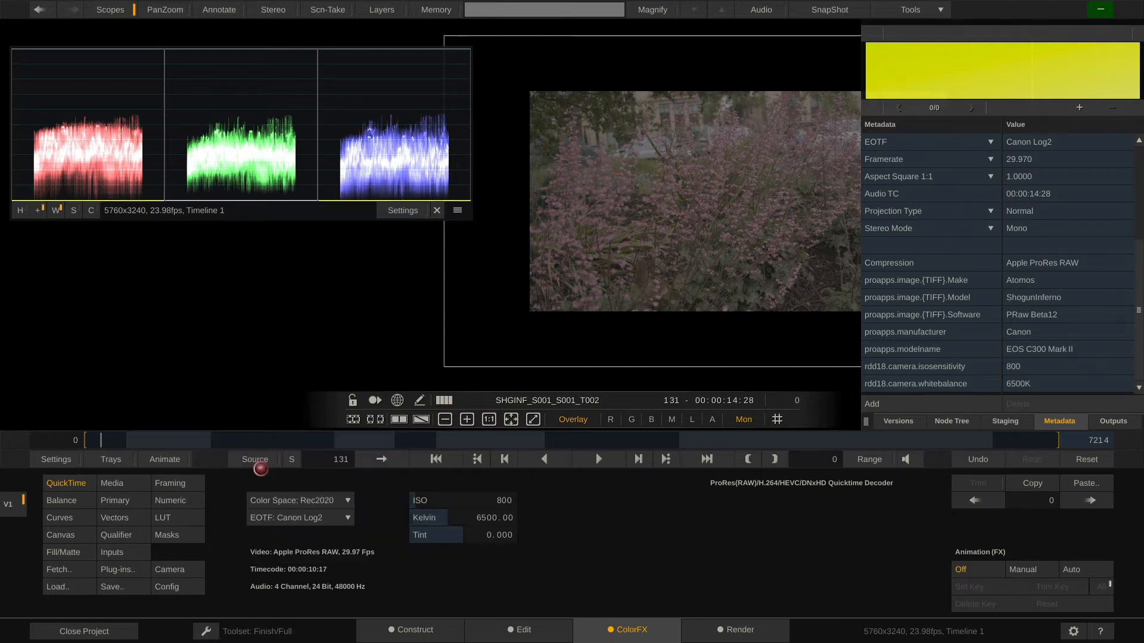
click(320, 520)
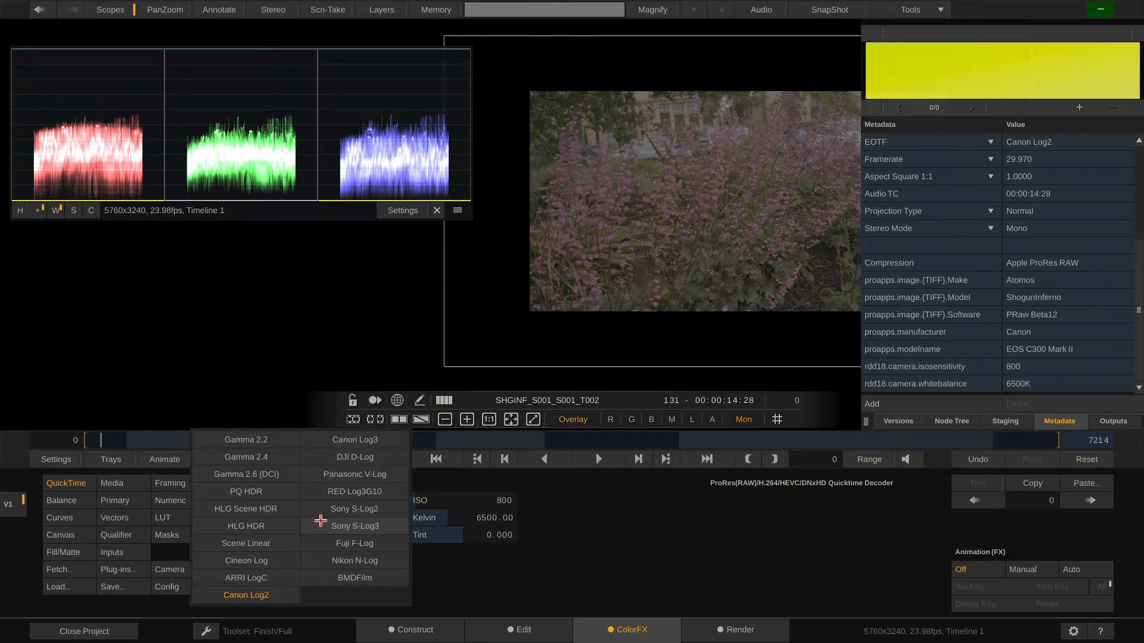
click(383, 474)
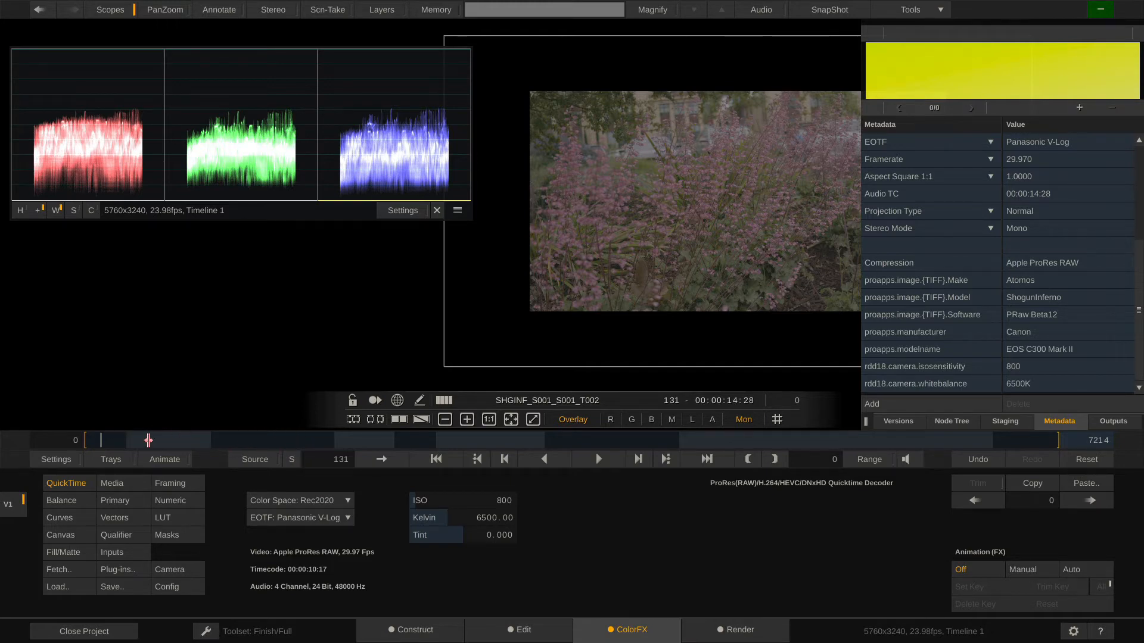
Set the color space of clip SHGINF_S001_S001_T005 to Rec2020 and check the grade paste options without pasting.
drag(148, 440, 178, 440)
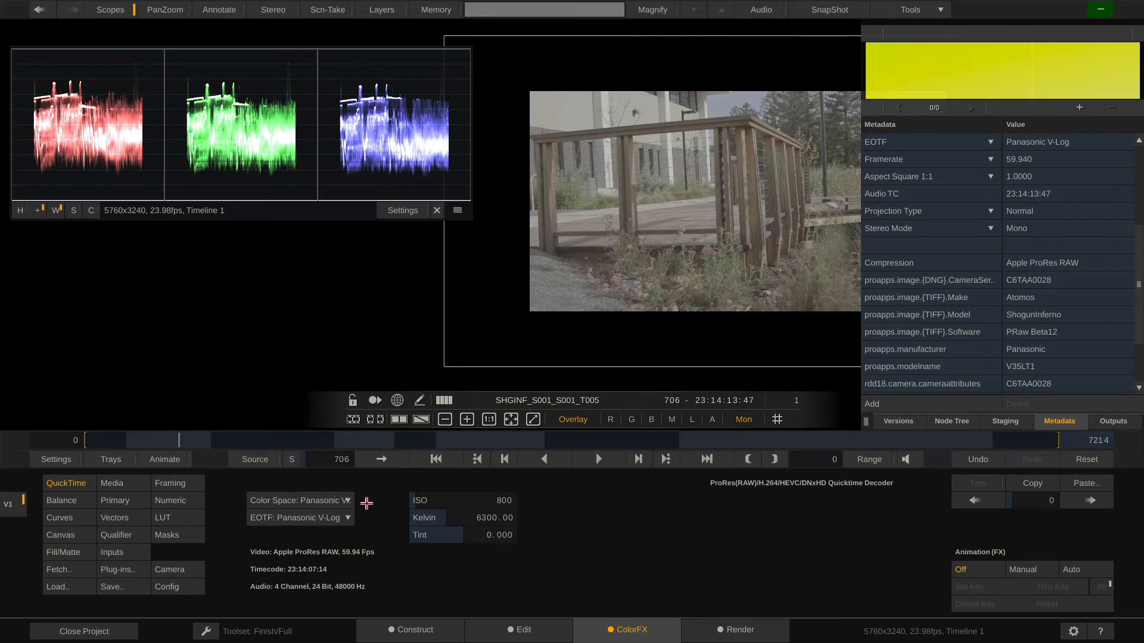
click(344, 501)
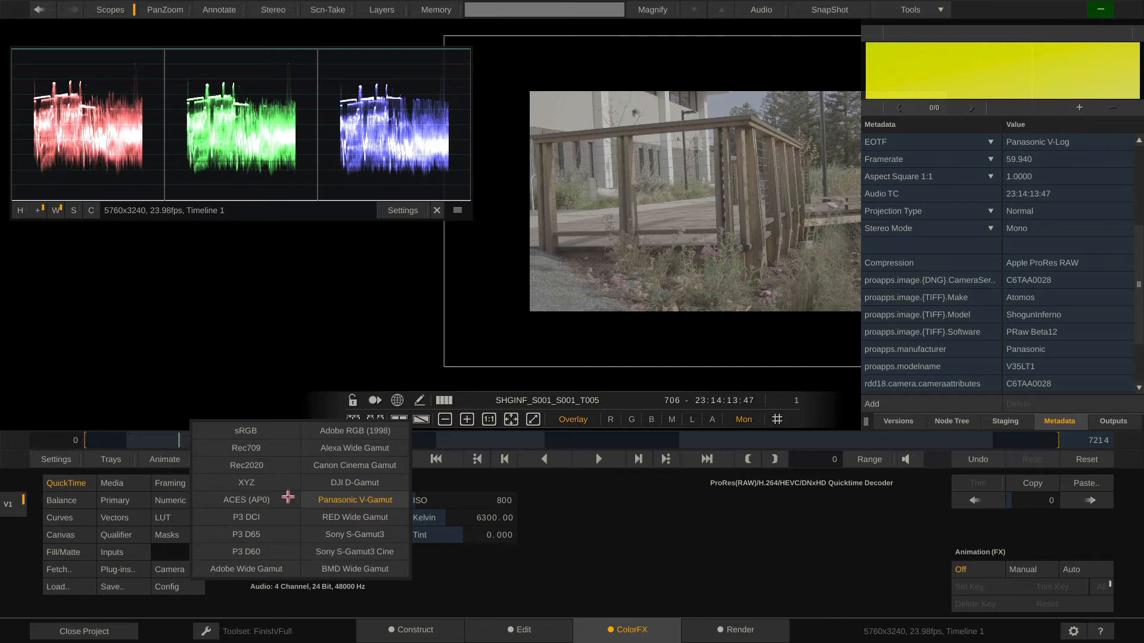
click(264, 467)
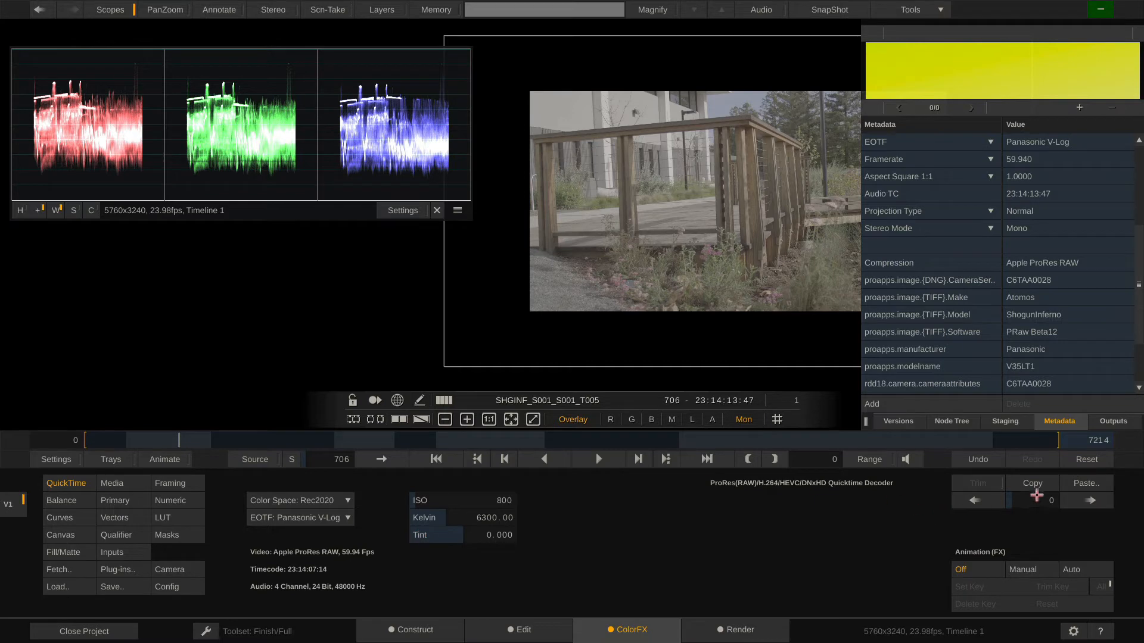
click(1087, 485)
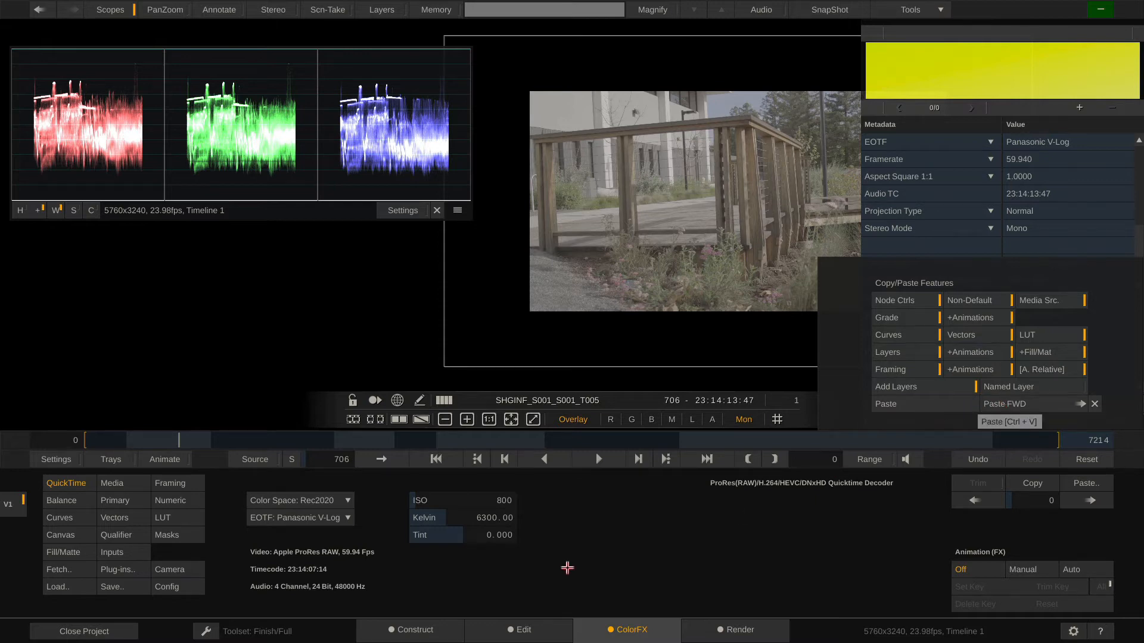
click(760, 567)
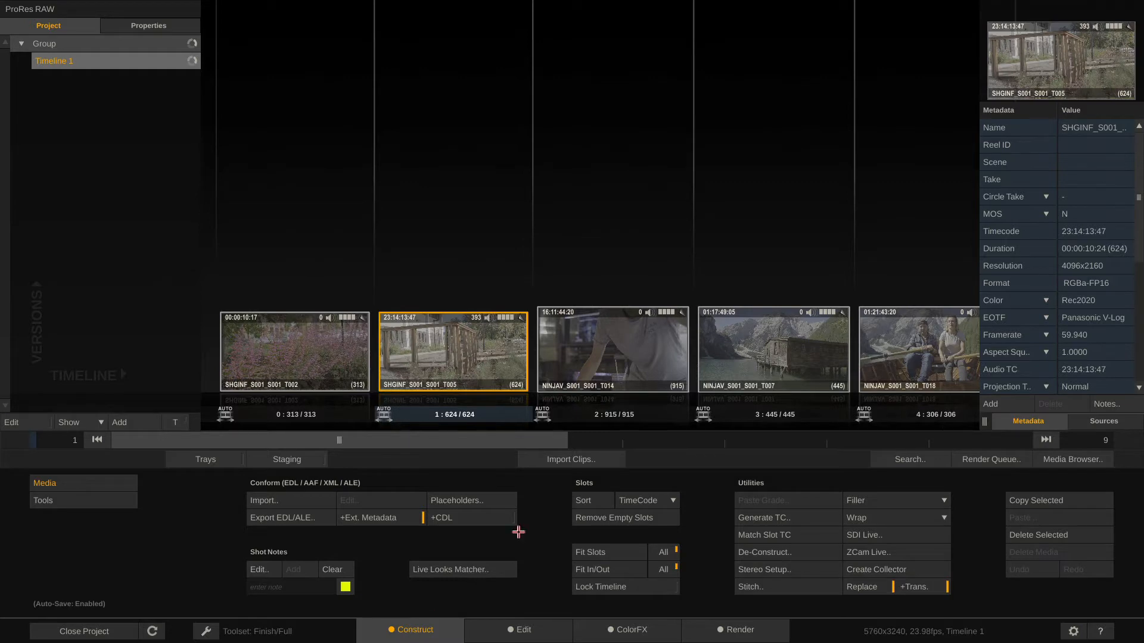
In the Construct view, hide the metadata, select all clips of Timeline 1 and open them in the Media Browser.
click(984, 421)
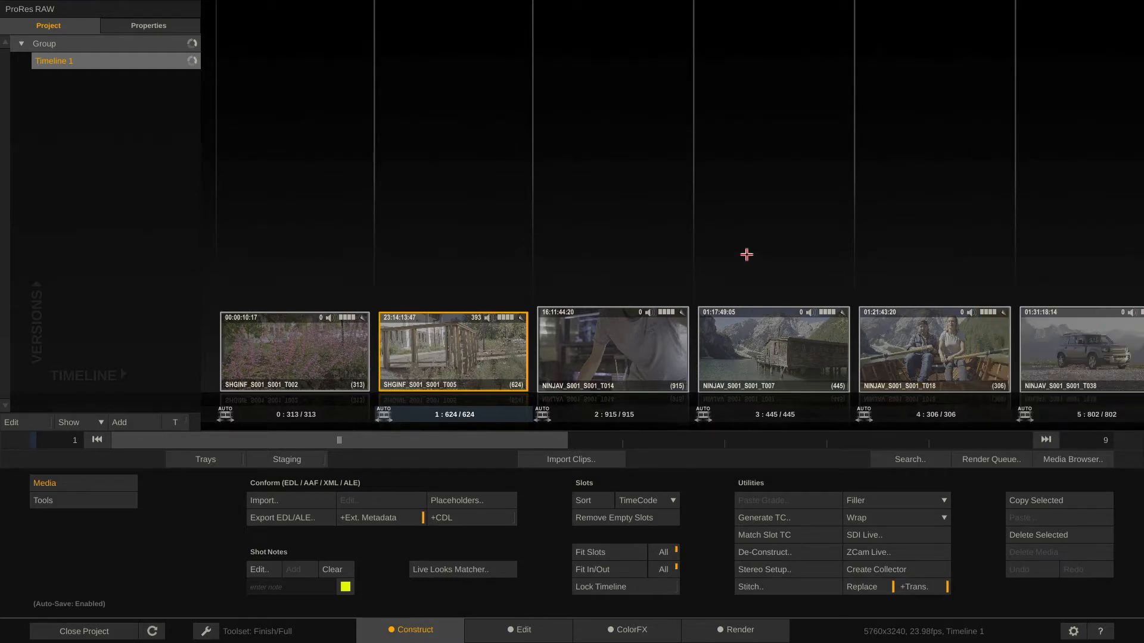
key(ctrl+a)
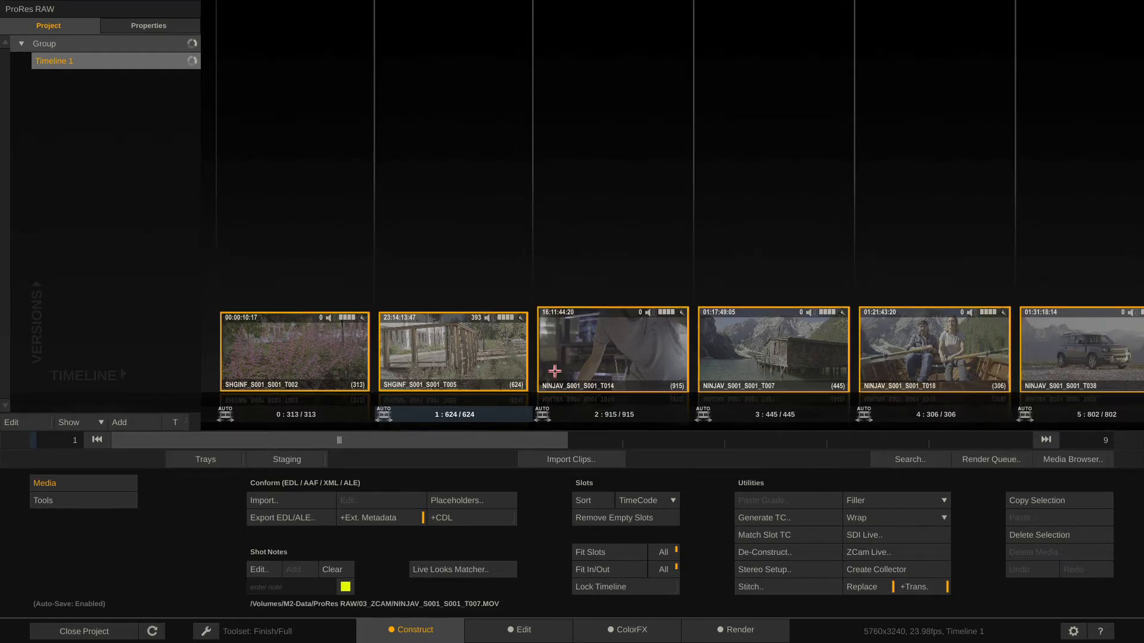
click(1072, 458)
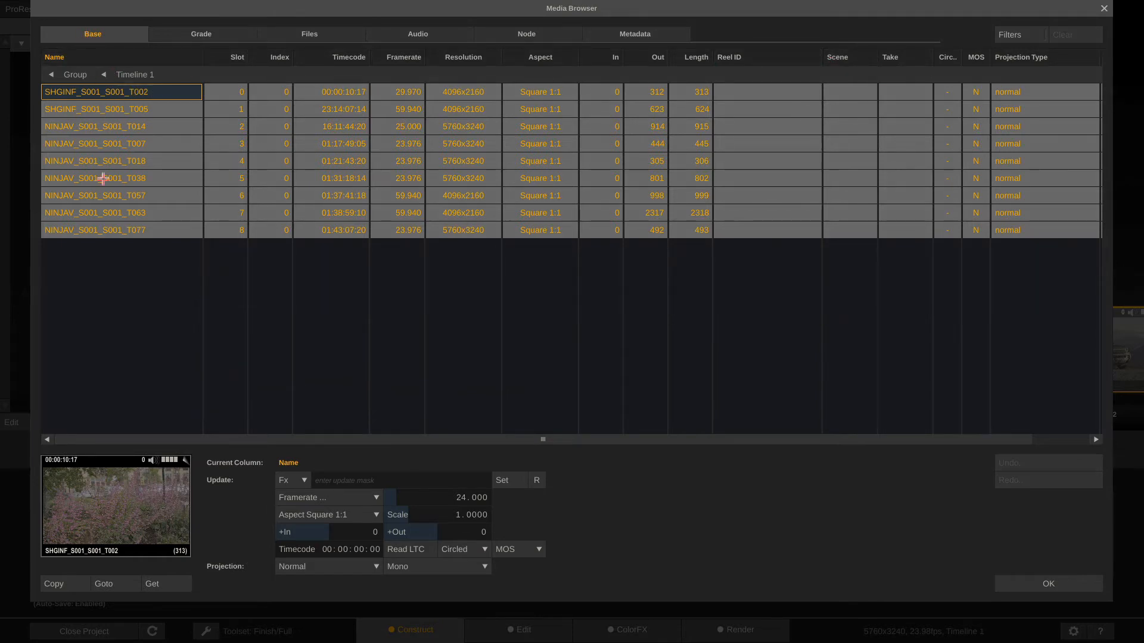
Set the Reel ID of all clips in Timeline 1 to Day_01.
click(744, 57)
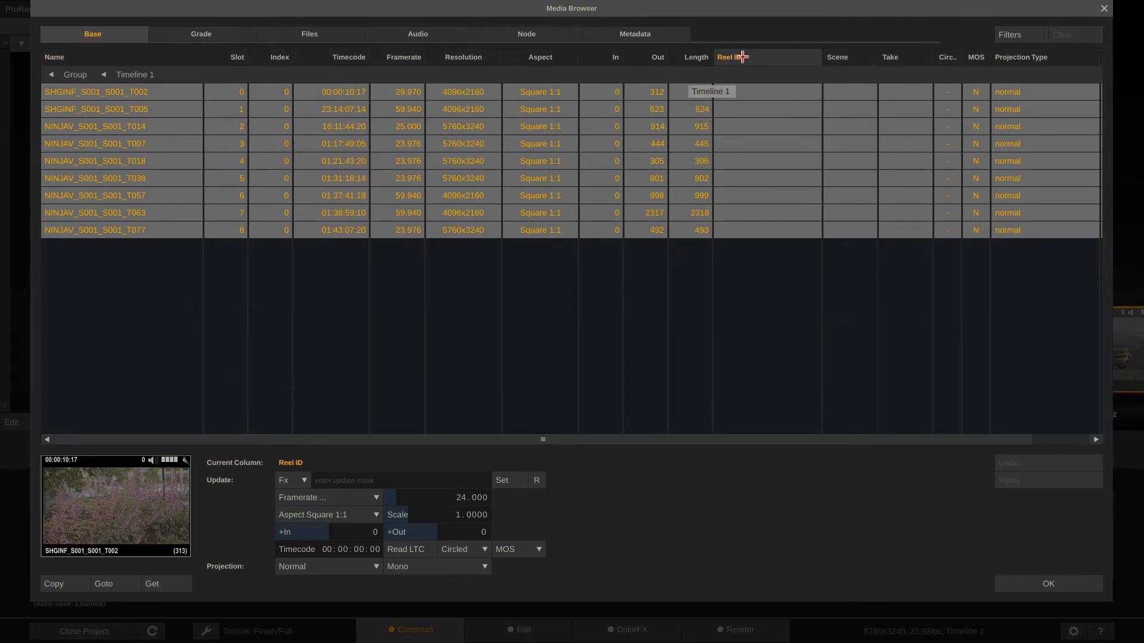
click(372, 485)
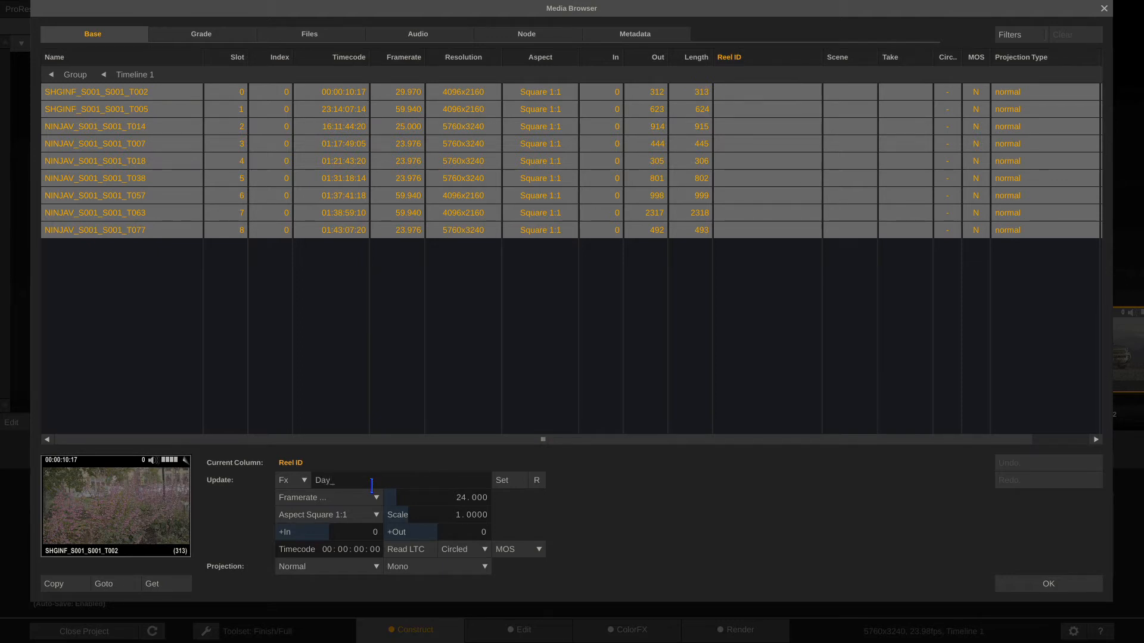
text(Day_01)
click(514, 480)
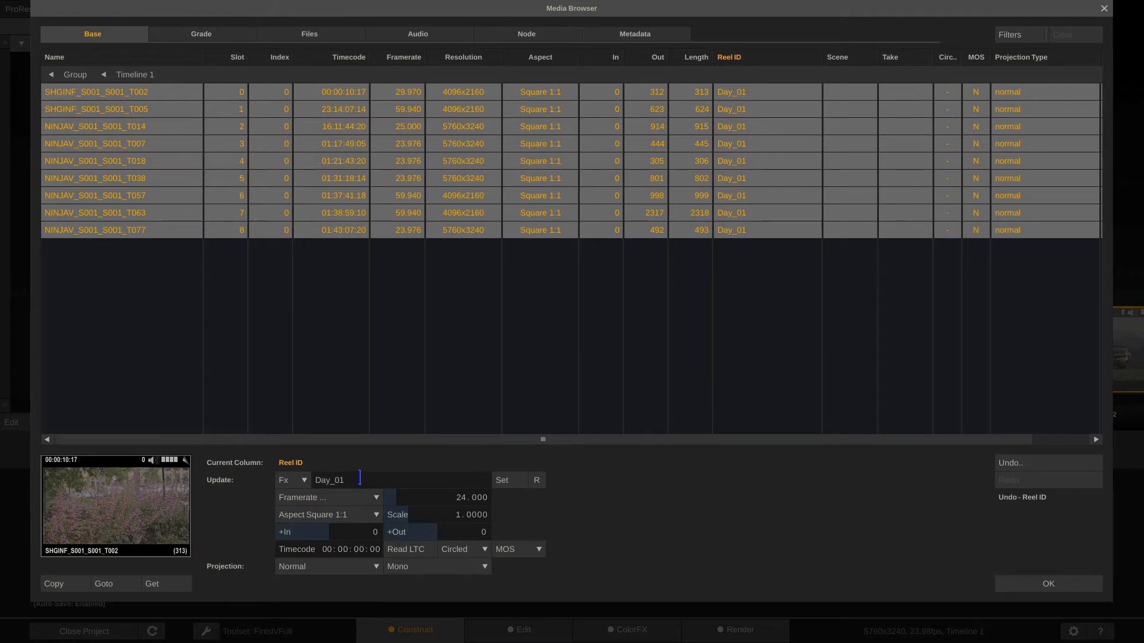
Fill the Reel ID of all clips with the update mask #sname and widen the Reel ID column to fit.
drag(358, 479, 295, 478)
key(BackSpace)
click(502, 480)
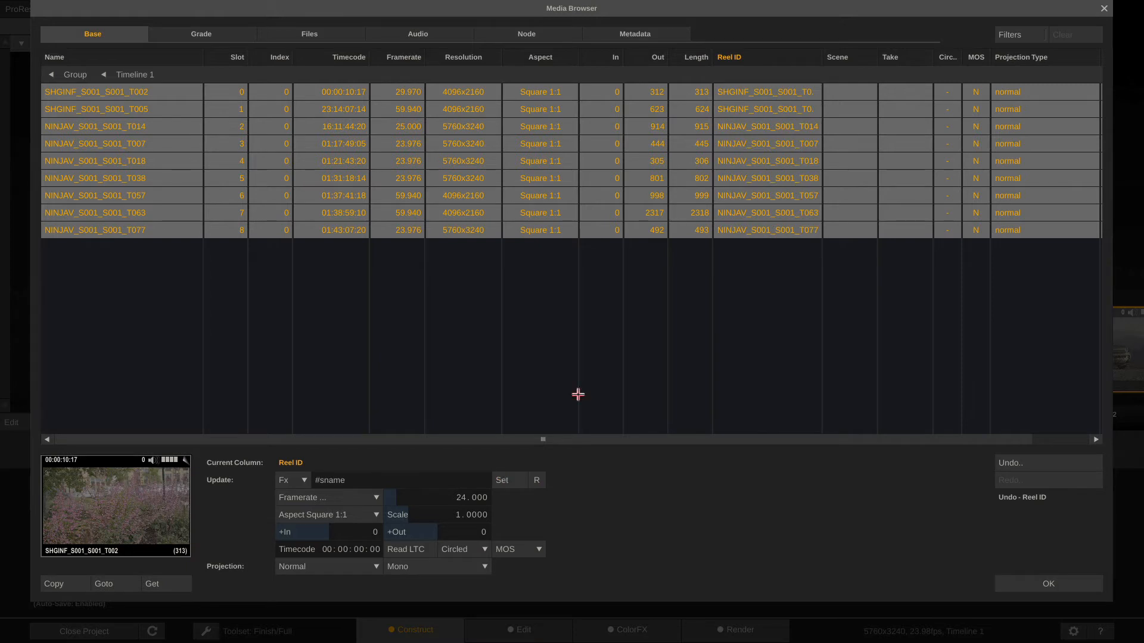
drag(821, 62, 864, 58)
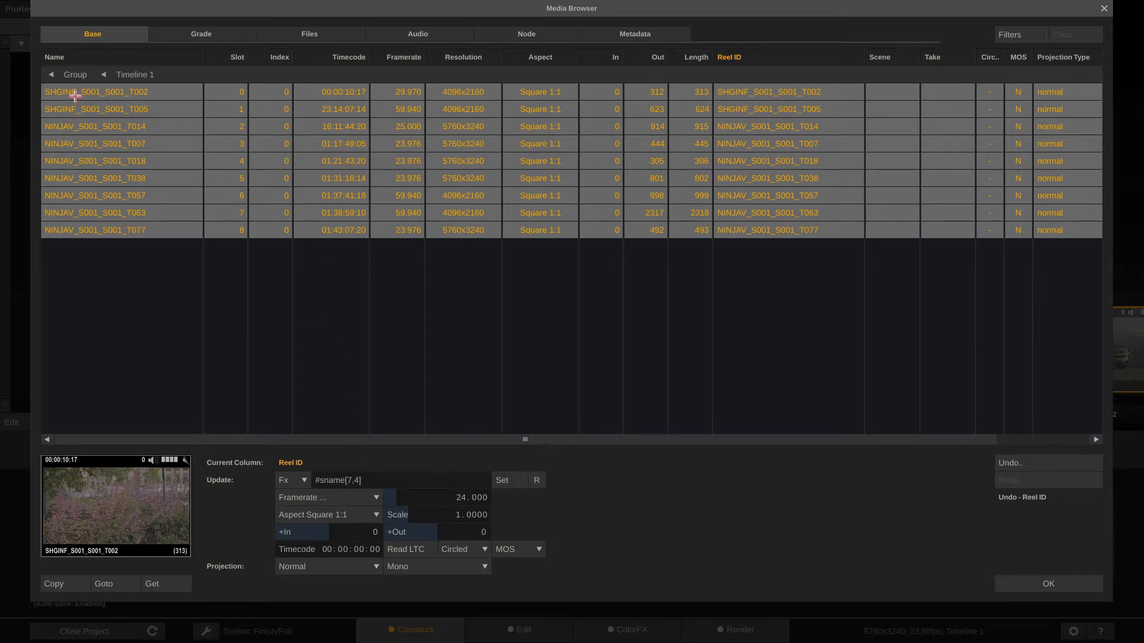
Set the Reel ID of all clips with the update mask #sname[7,4] and check which other mask variables are available.
text(])
click(507, 480)
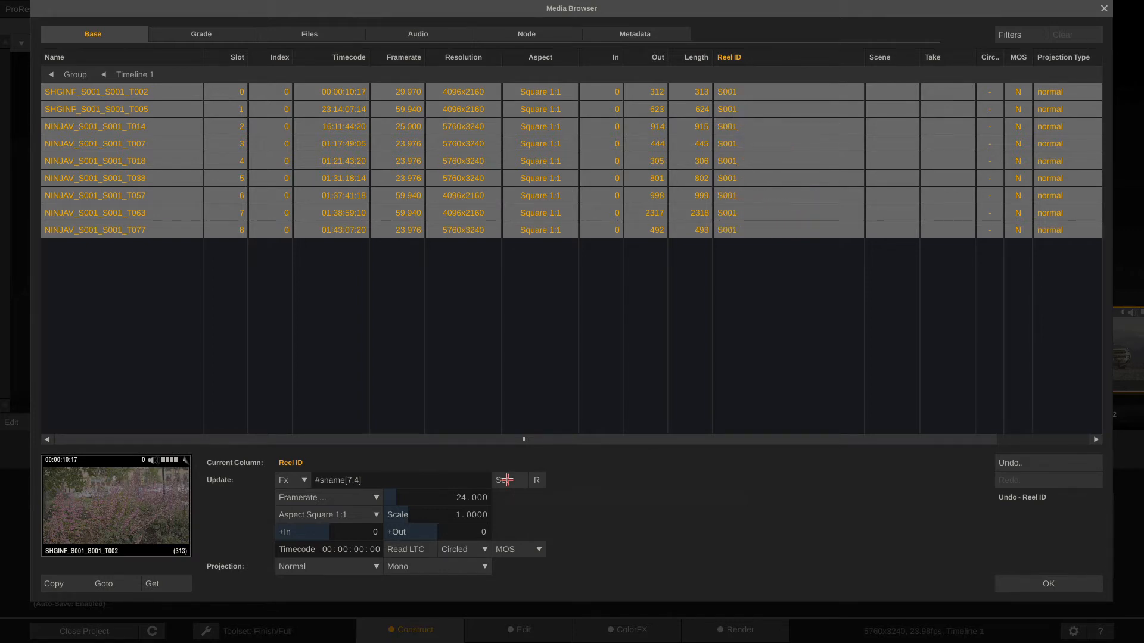
click(298, 477)
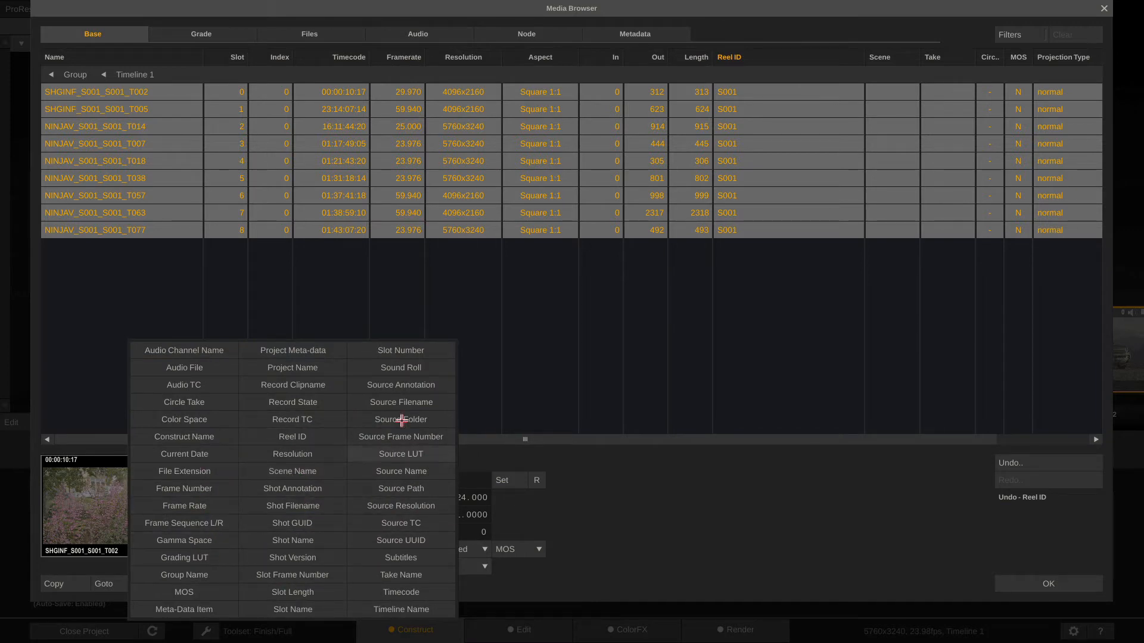
click(741, 485)
Review the grade, file and audio information of the selected clips in the Media Browser.
click(197, 31)
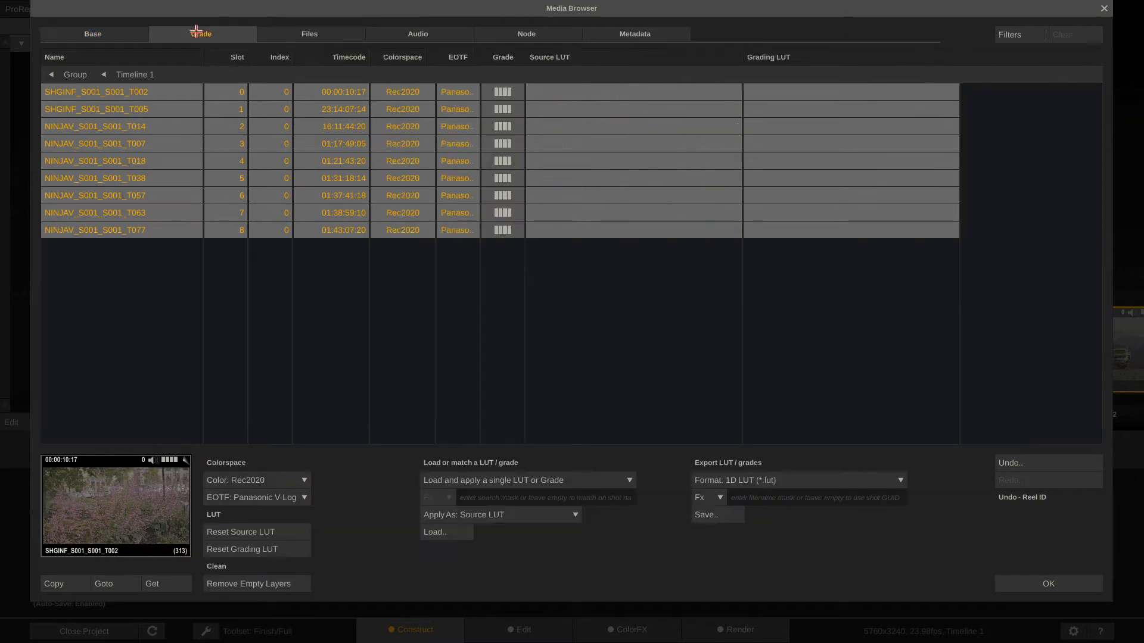
click(596, 57)
click(318, 35)
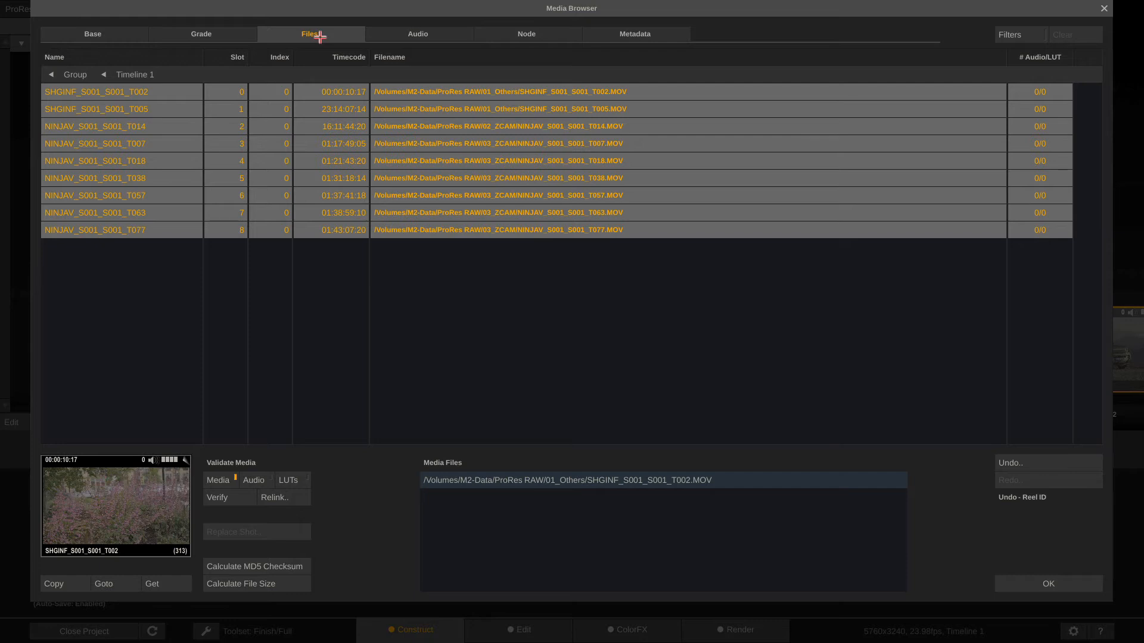
click(432, 32)
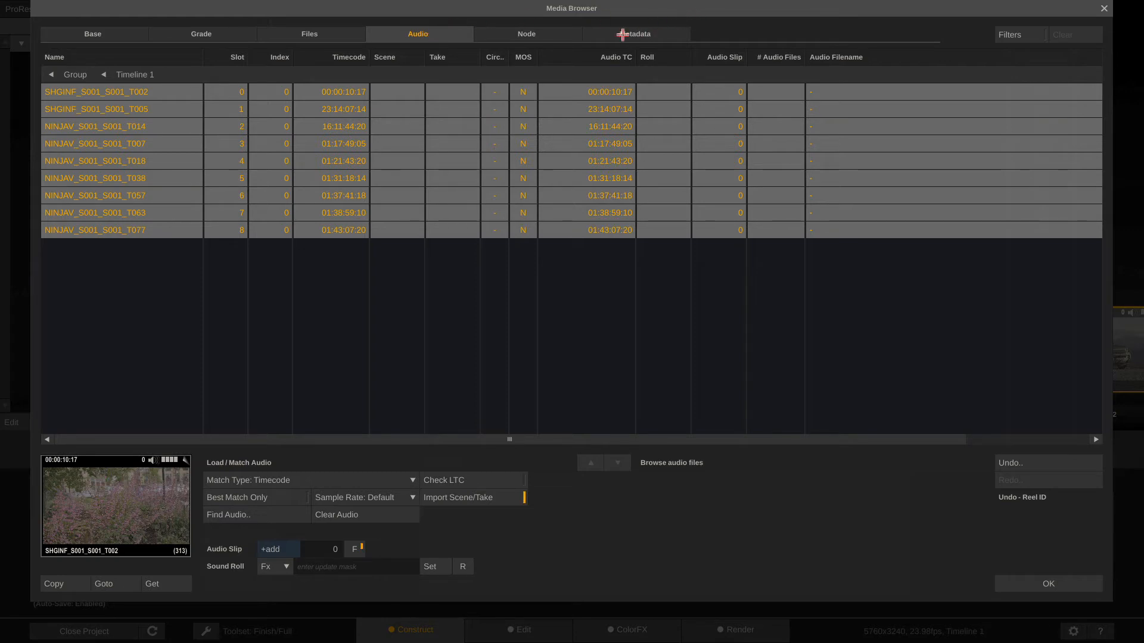
Show the lens model, camera serial number and TIFF Make columns in the clips' metadata and check the update mask variables.
click(654, 32)
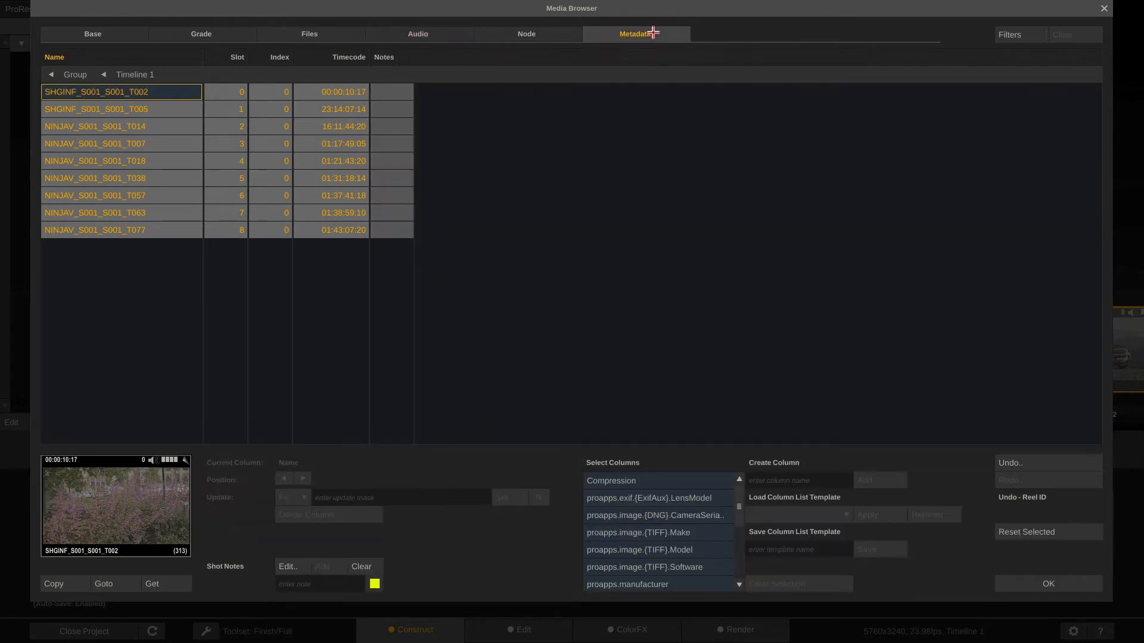
click(672, 498)
click(662, 516)
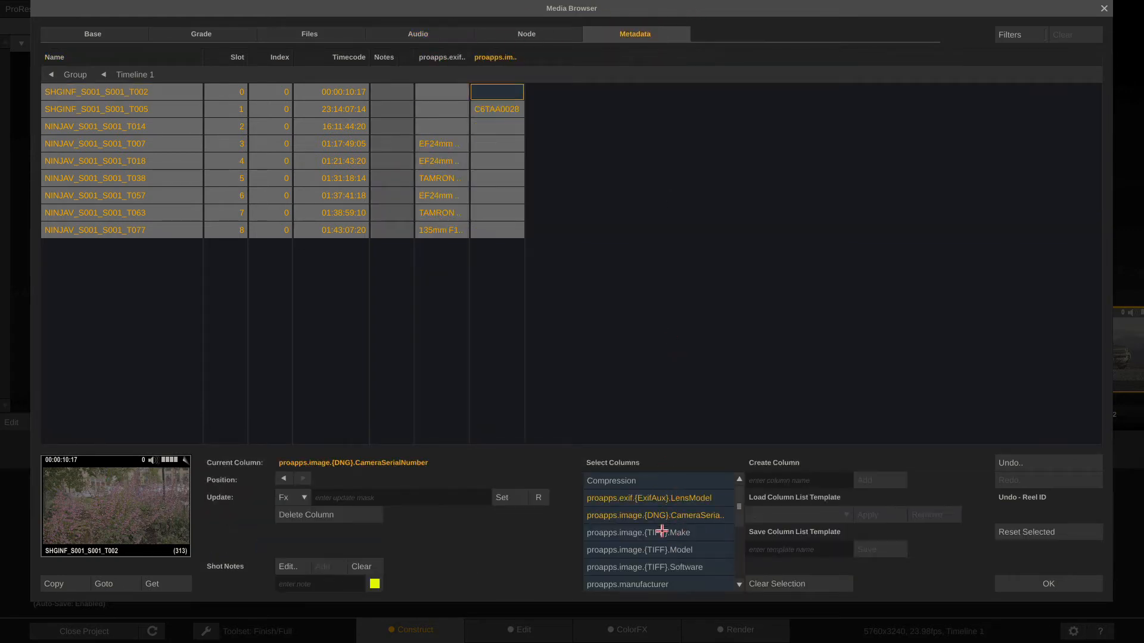
click(655, 532)
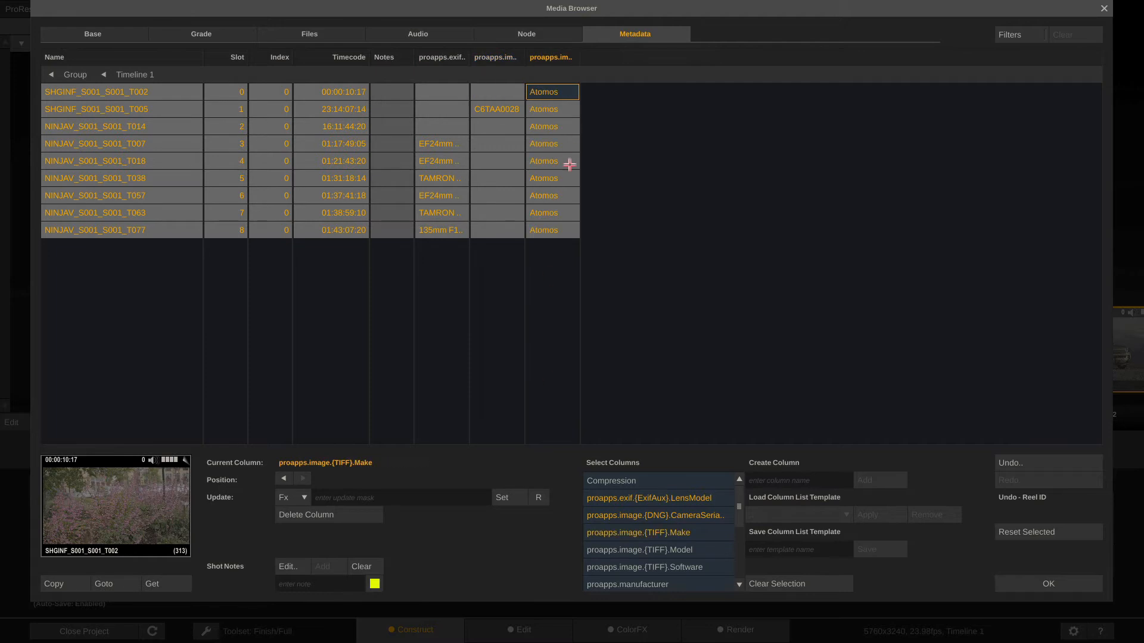
click(301, 497)
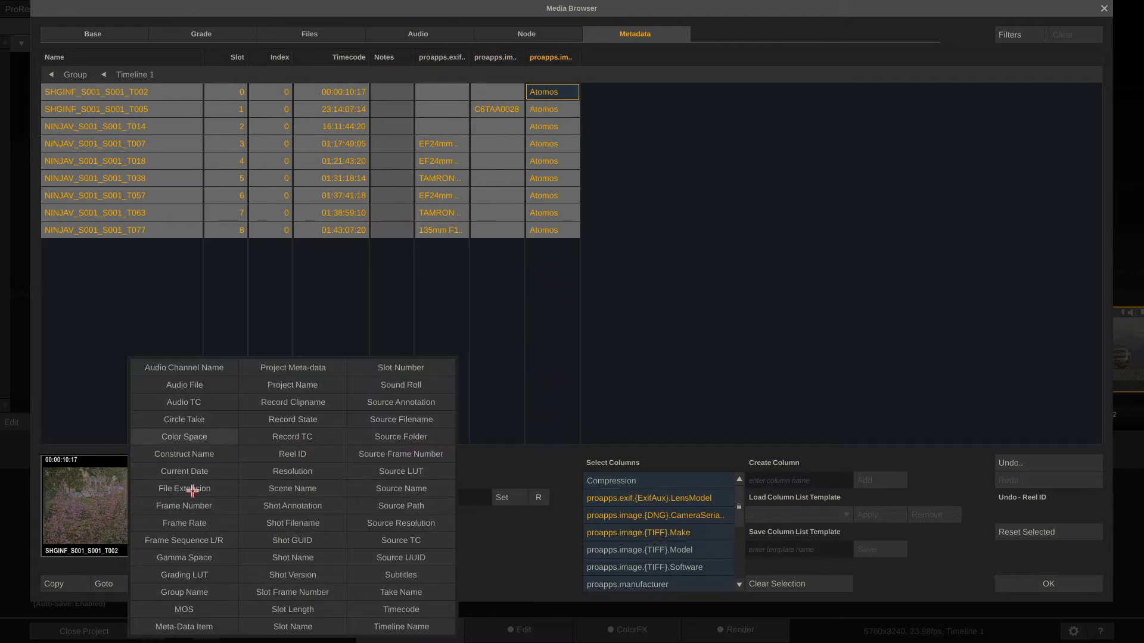
click(526, 575)
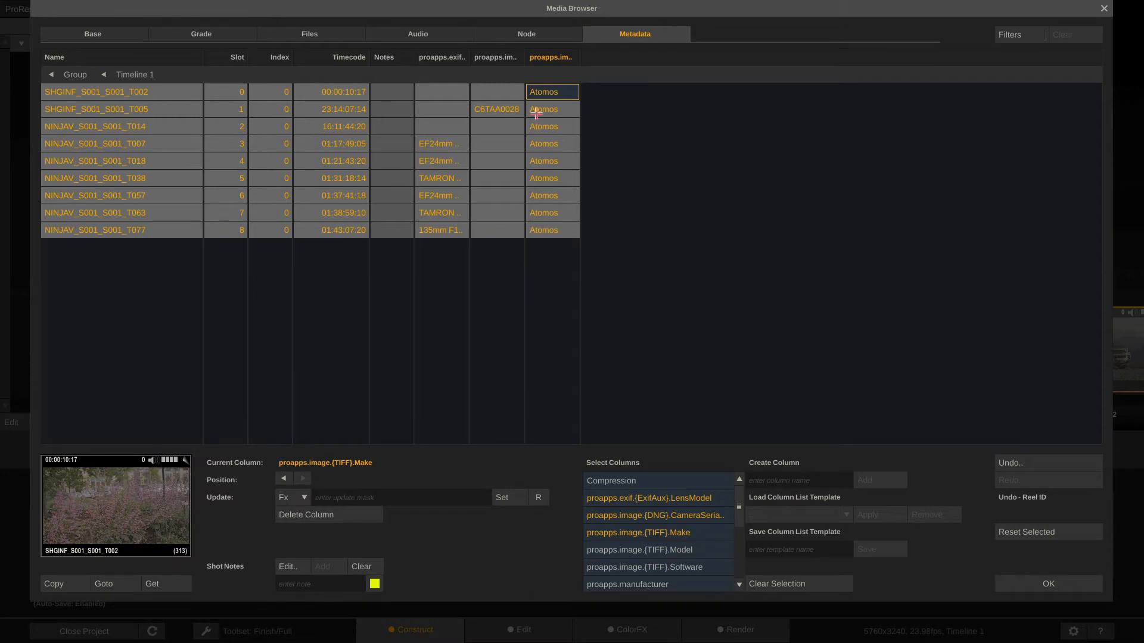
Check the clips' node settings, accept the Media Browser changes, and look at the current clip in ColorFX before returning to Construct.
click(548, 29)
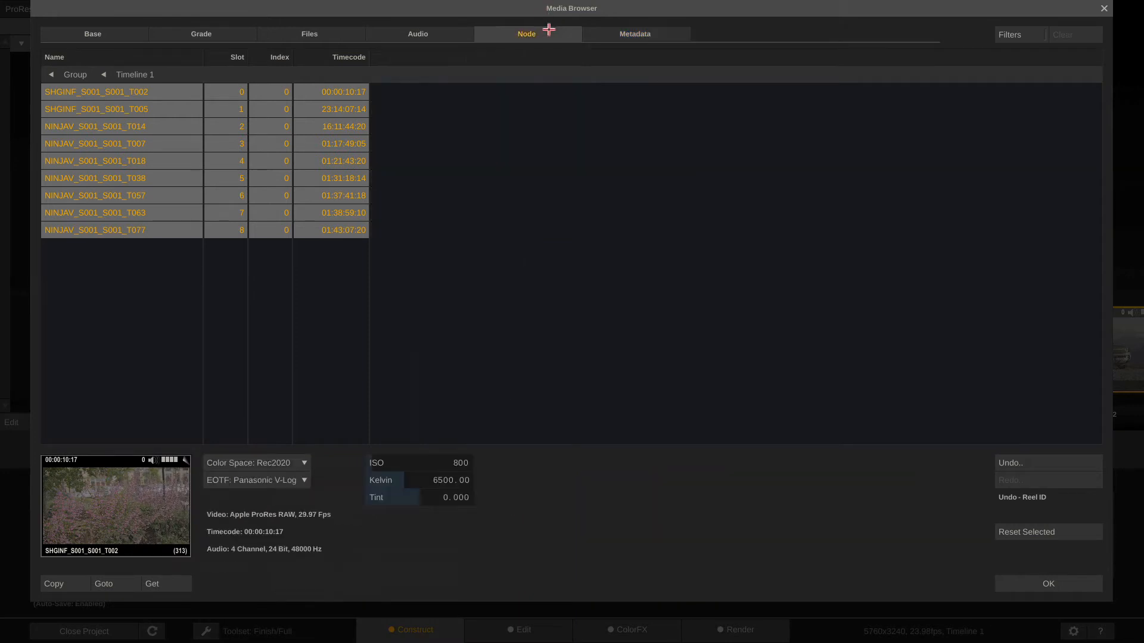
click(1017, 581)
click(626, 630)
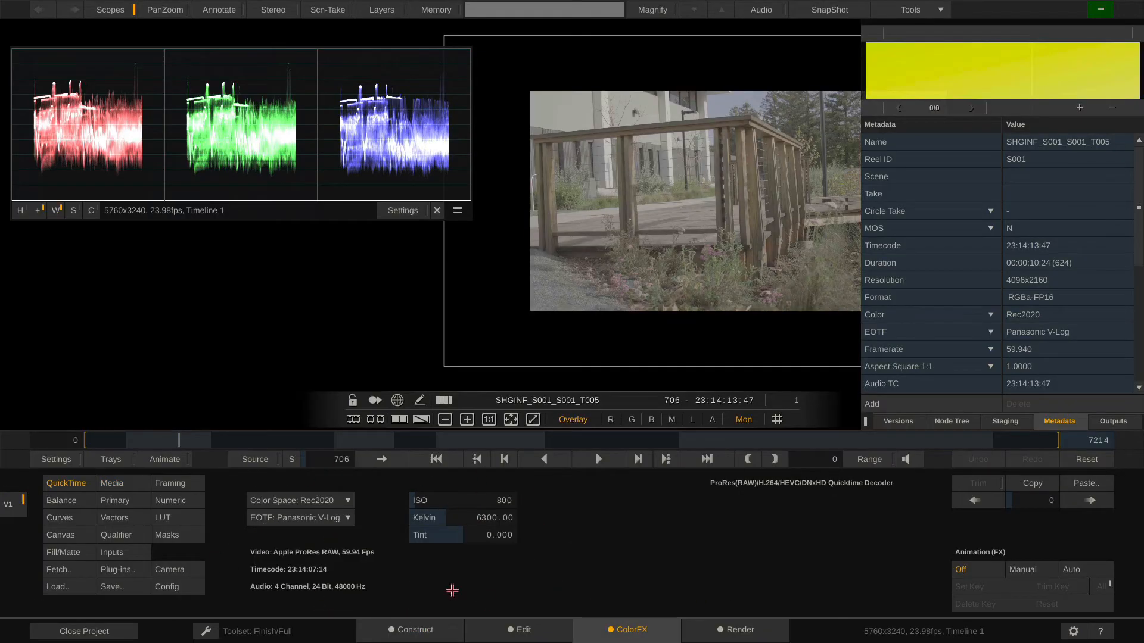
click(411, 632)
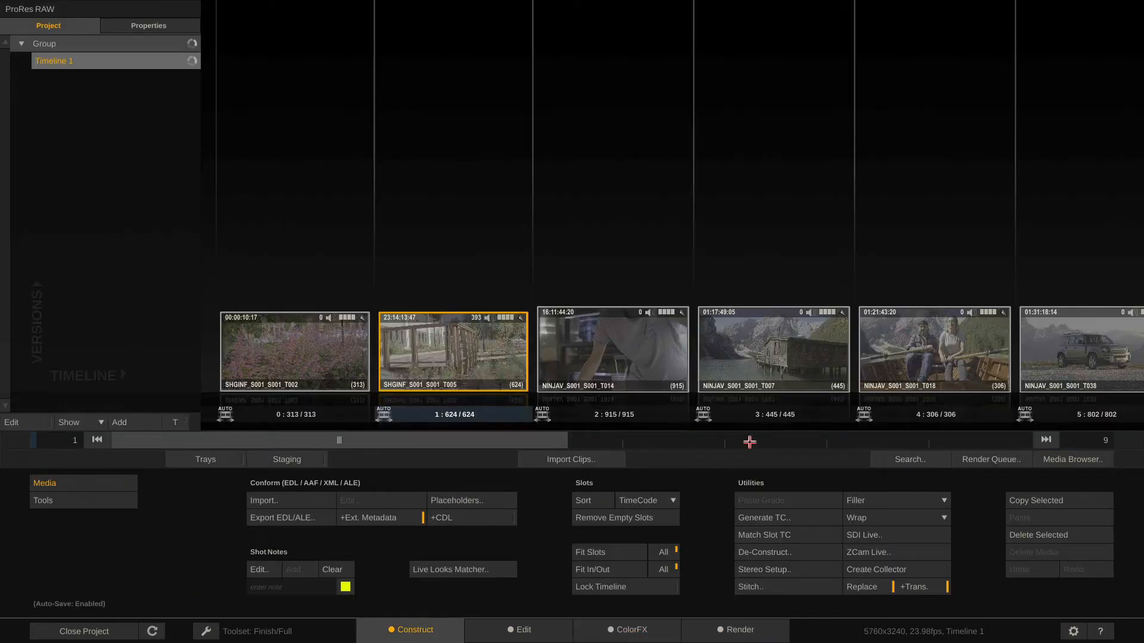
Open all clips of Timeline 1 in the Media Browser and set their node color space to Alexa Wide Gamut and EOTF to ARRI LogC.
click(1071, 460)
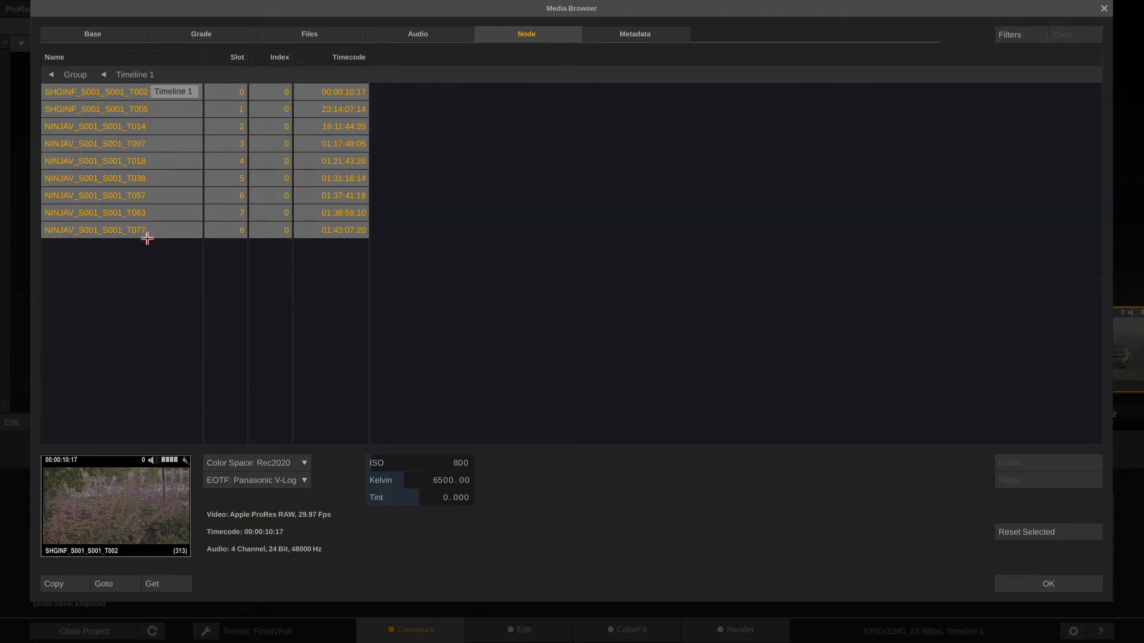
click(280, 464)
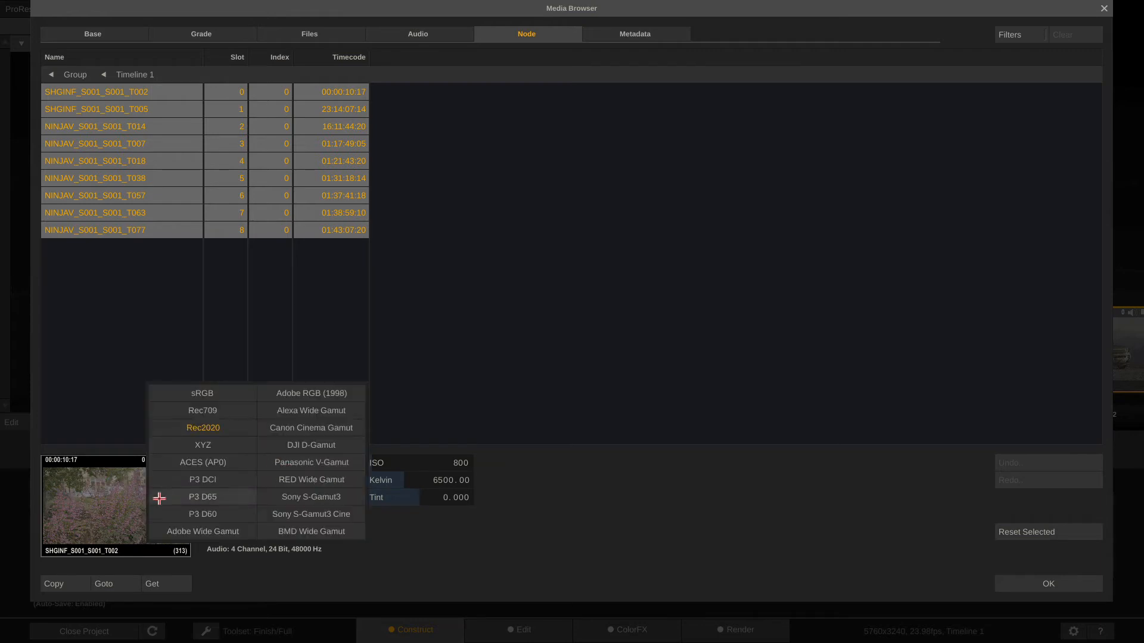
click(334, 417)
click(278, 481)
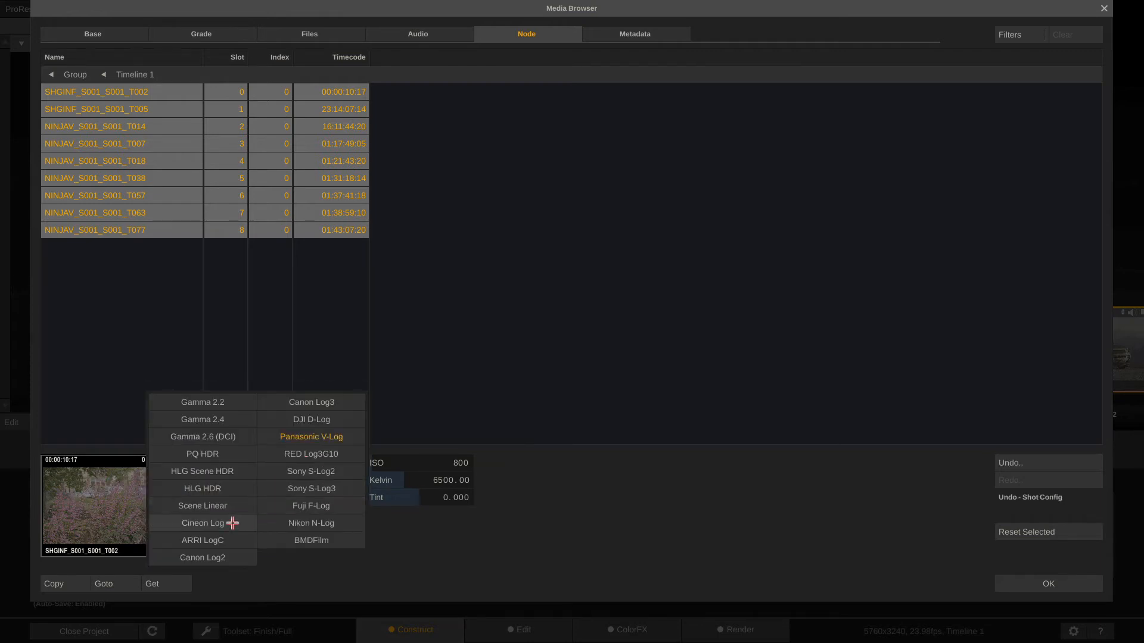
click(219, 537)
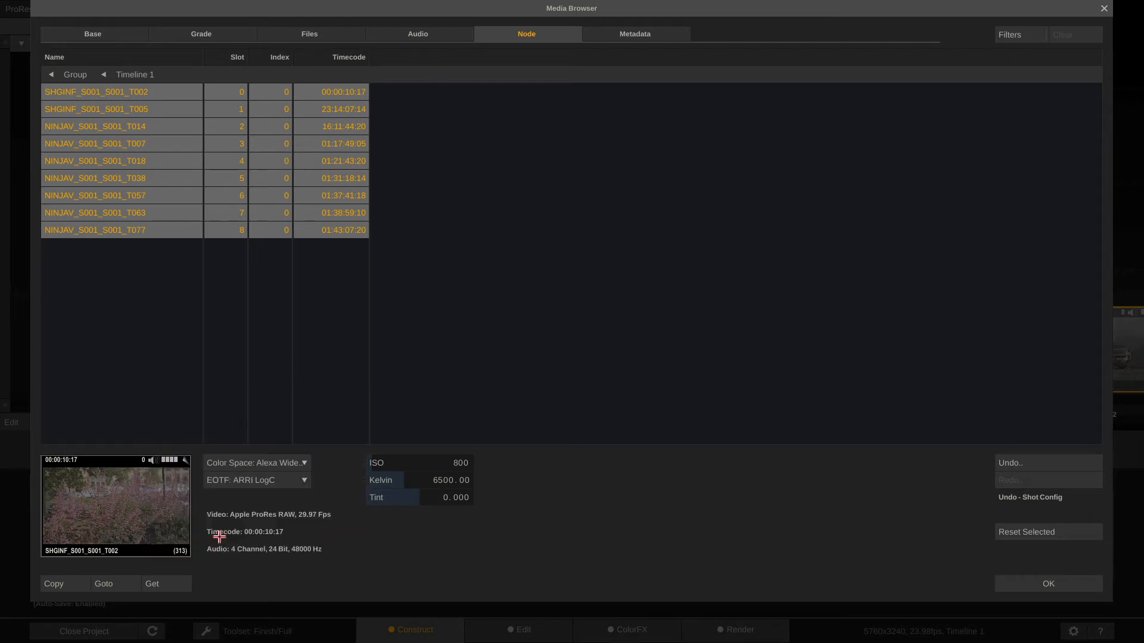
click(1029, 585)
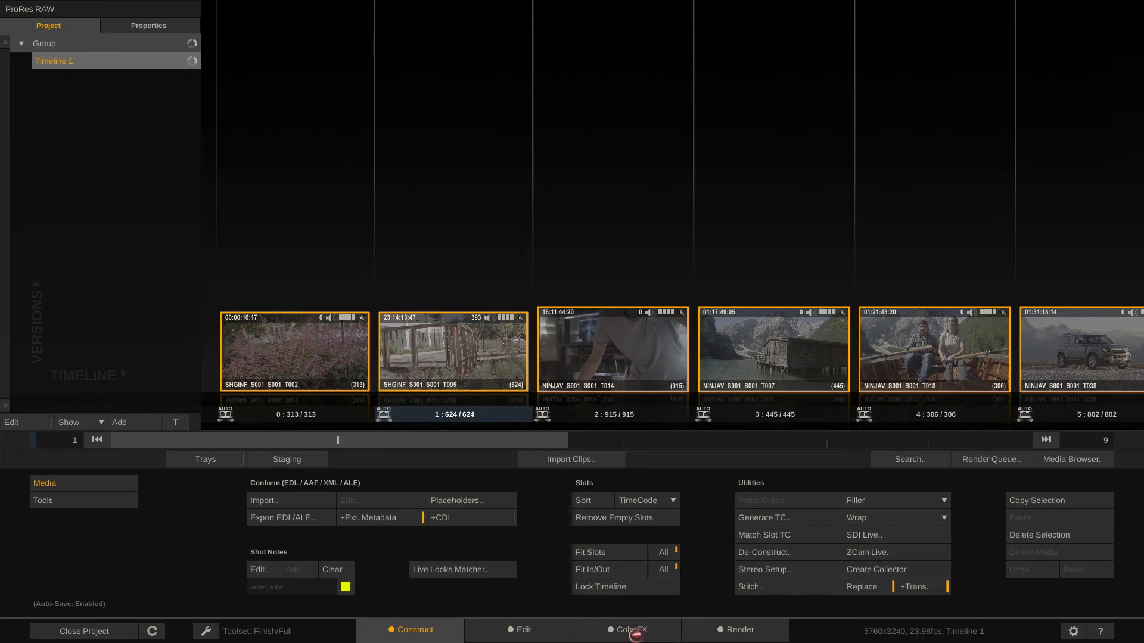
In ColorFX, hide the metadata and inspect the decoder settings of clips NINJAV_S001_S001_T018 and NINJAV_S001_S001_T038.
click(636, 635)
drag(184, 440, 416, 441)
drag(866, 421, 1091, 417)
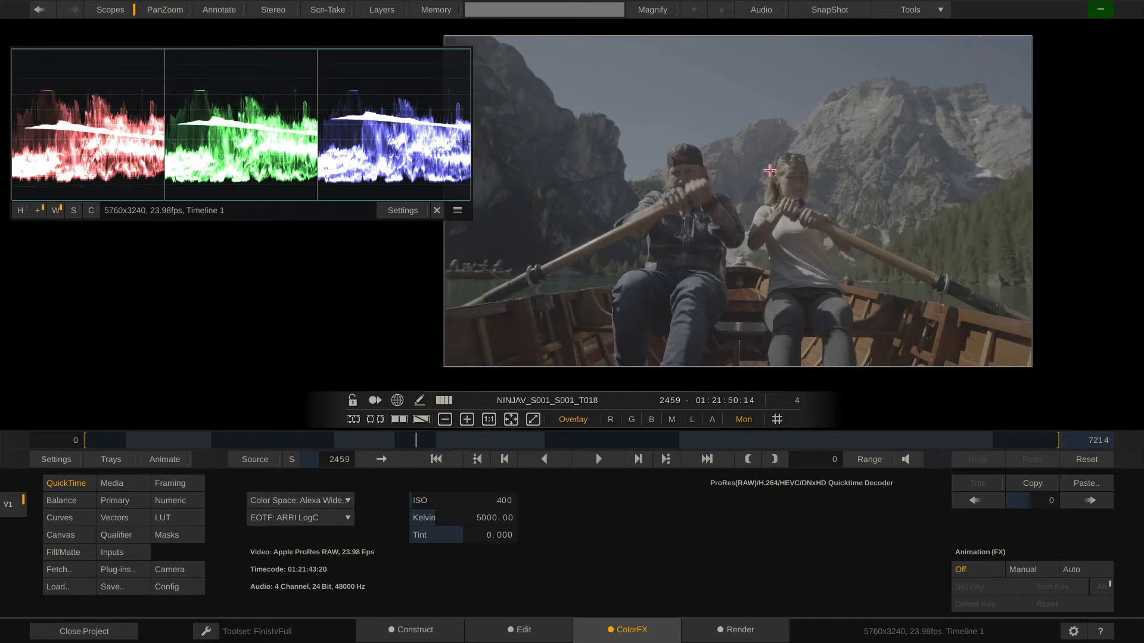
drag(488, 441, 494, 440)
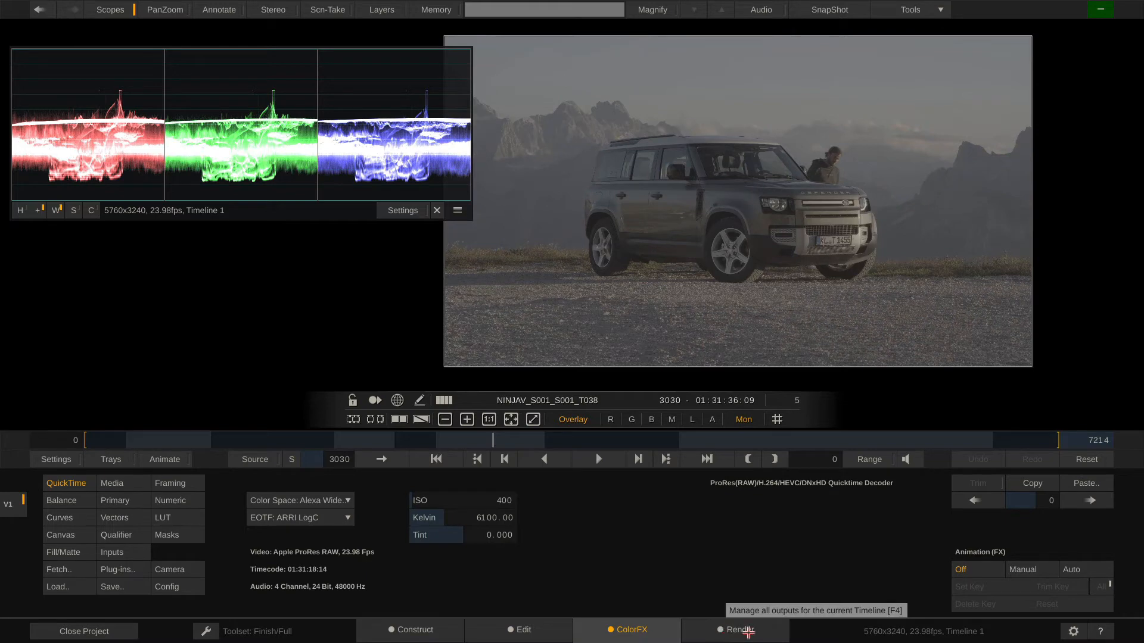
Look at the output tree in the Render view and browse through the clips of Timeline 1 in the Construct view.
click(748, 632)
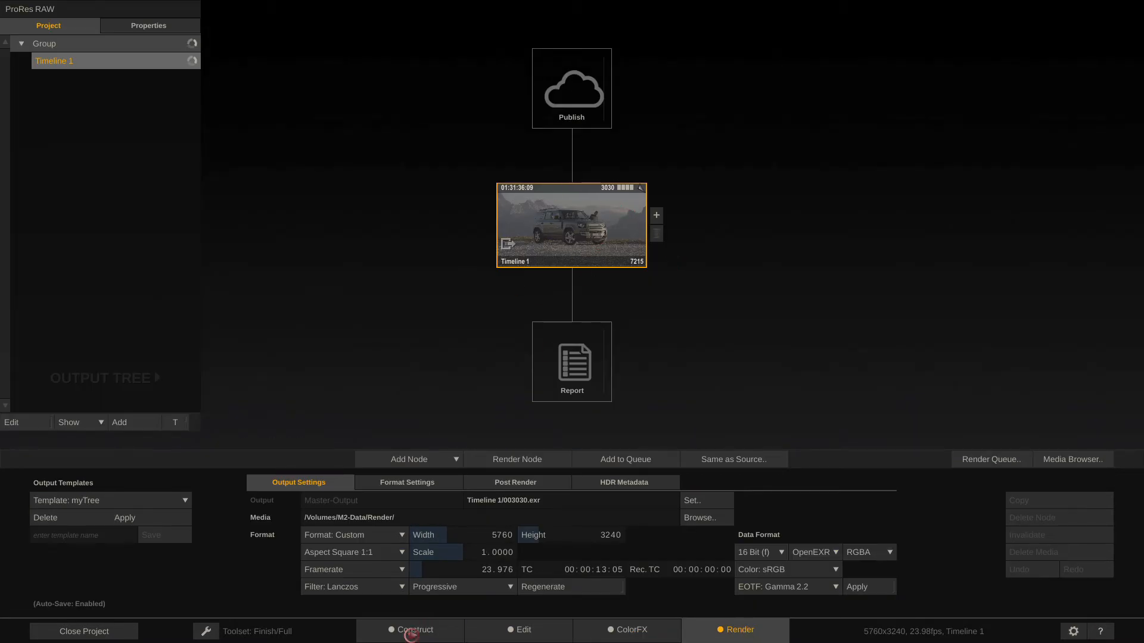
click(411, 632)
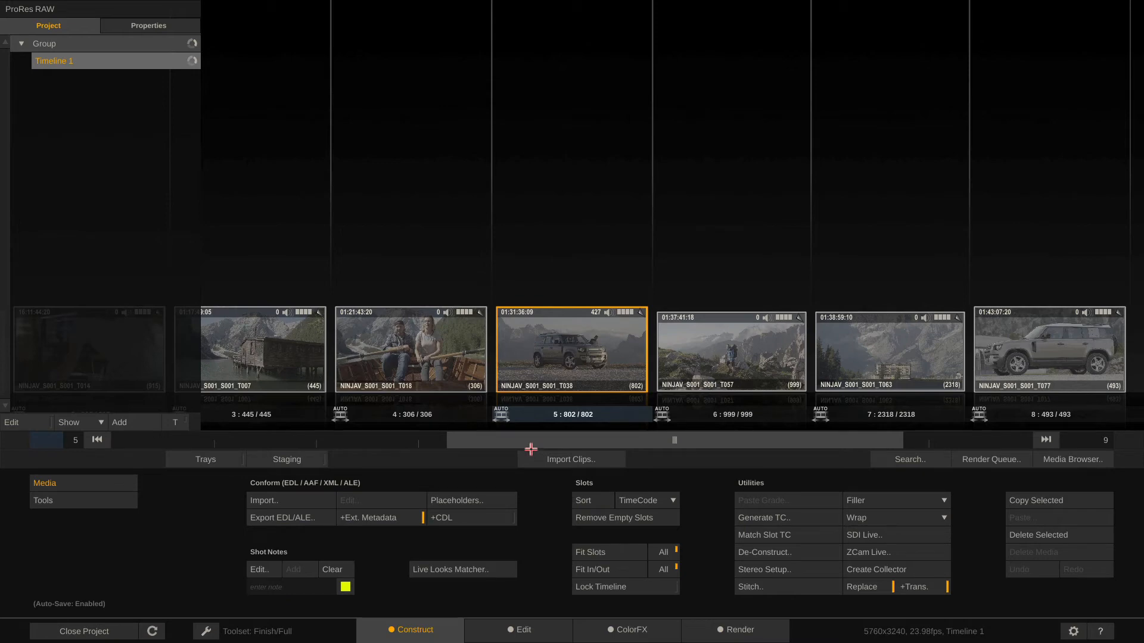
drag(505, 448, 642, 434)
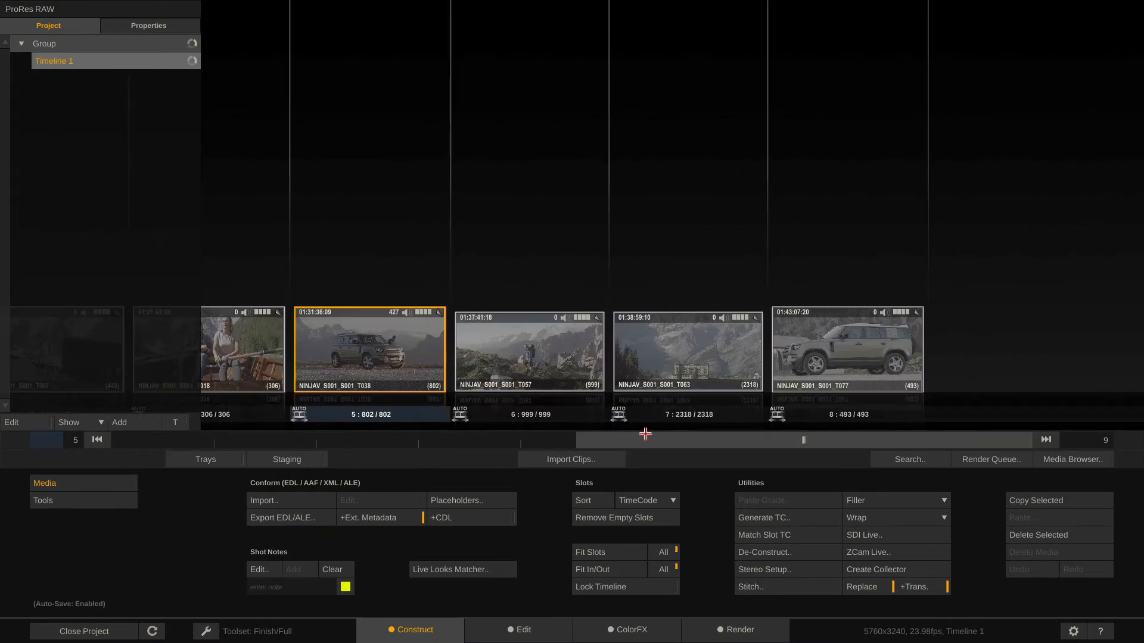
drag(718, 440, 333, 449)
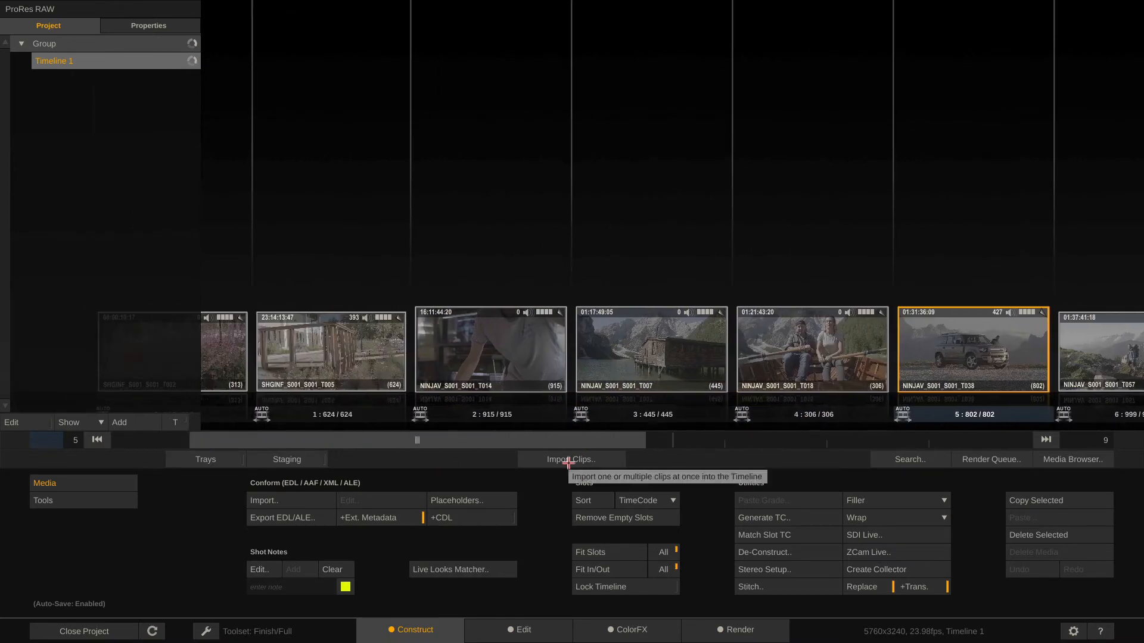
Add a ProRes Encoder output node to Timeline 1 in the Render view and choose Apple ProRes 422 HQ as its video format.
click(739, 629)
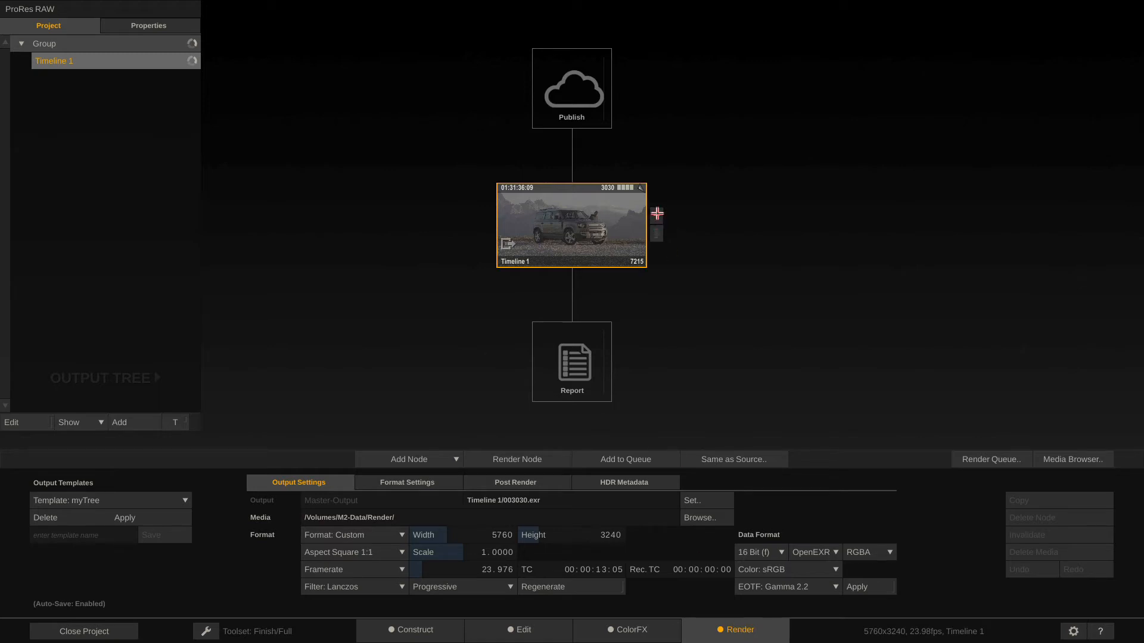
click(657, 214)
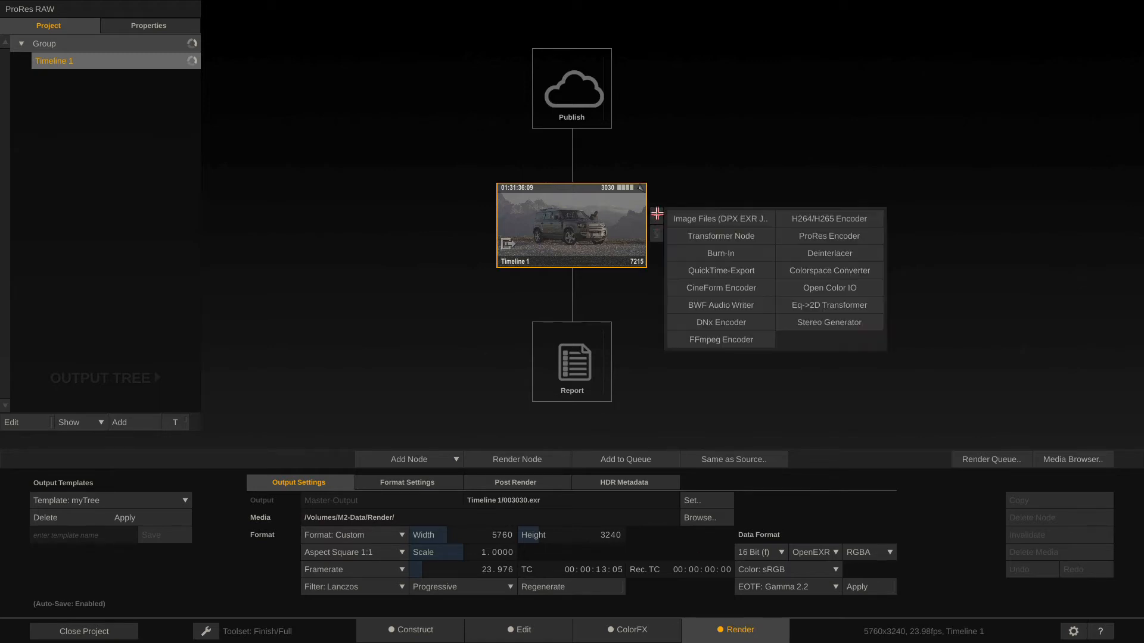
click(849, 236)
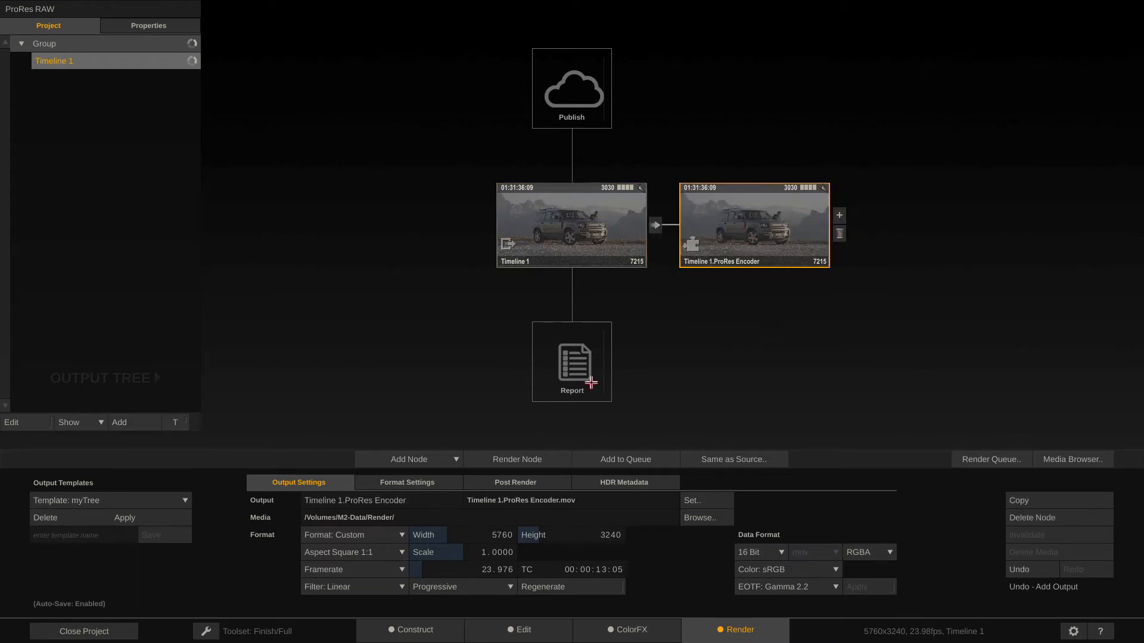
click(409, 482)
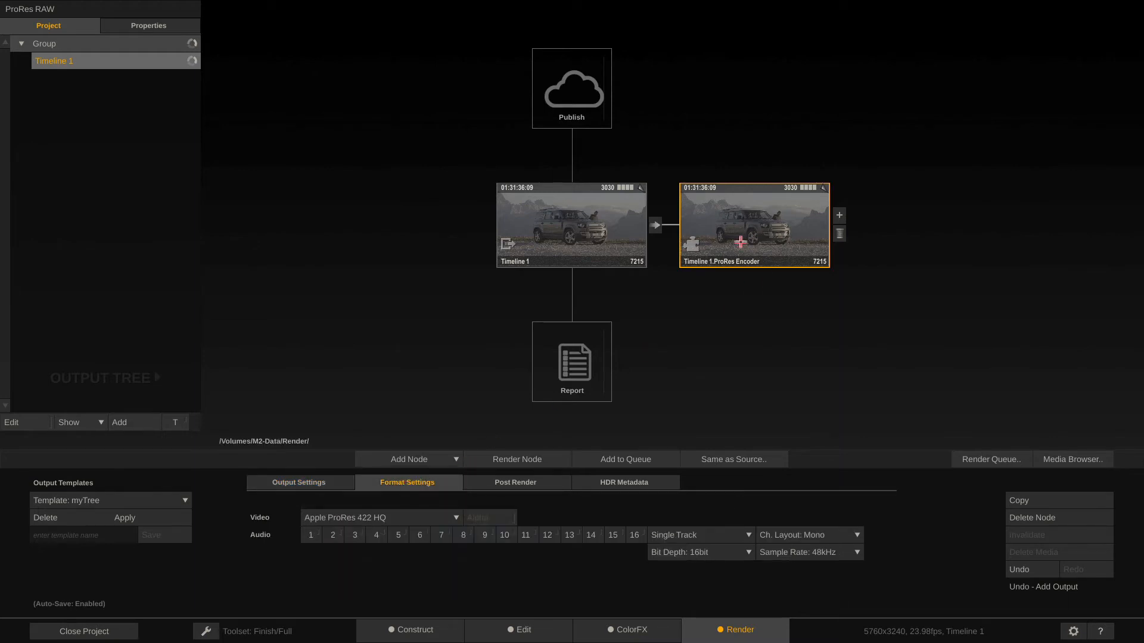
click(410, 518)
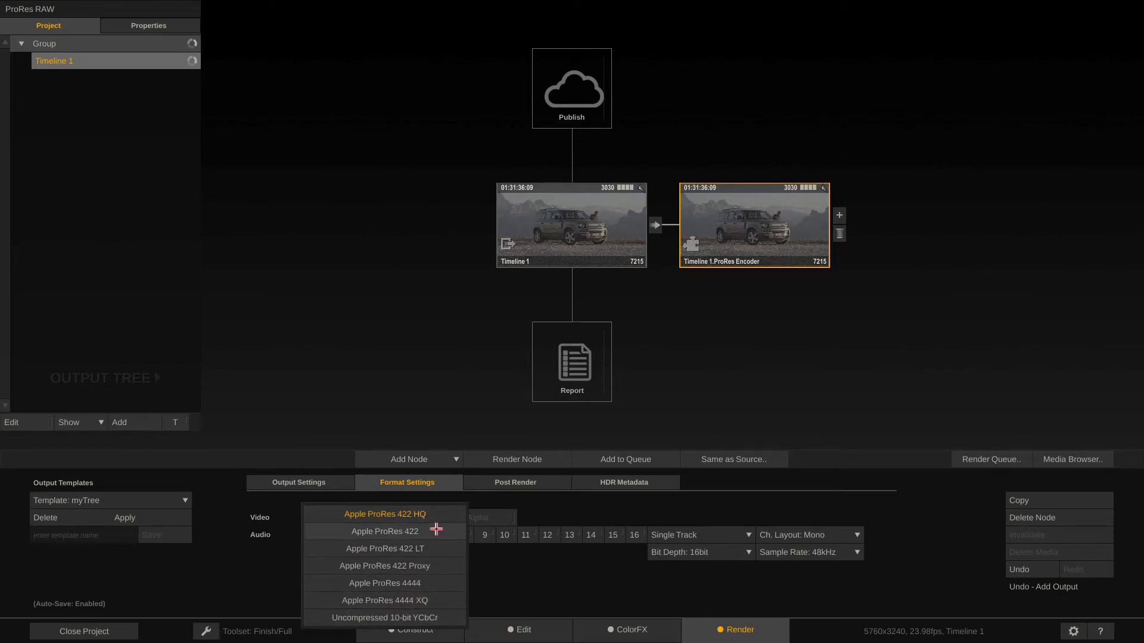
click(424, 516)
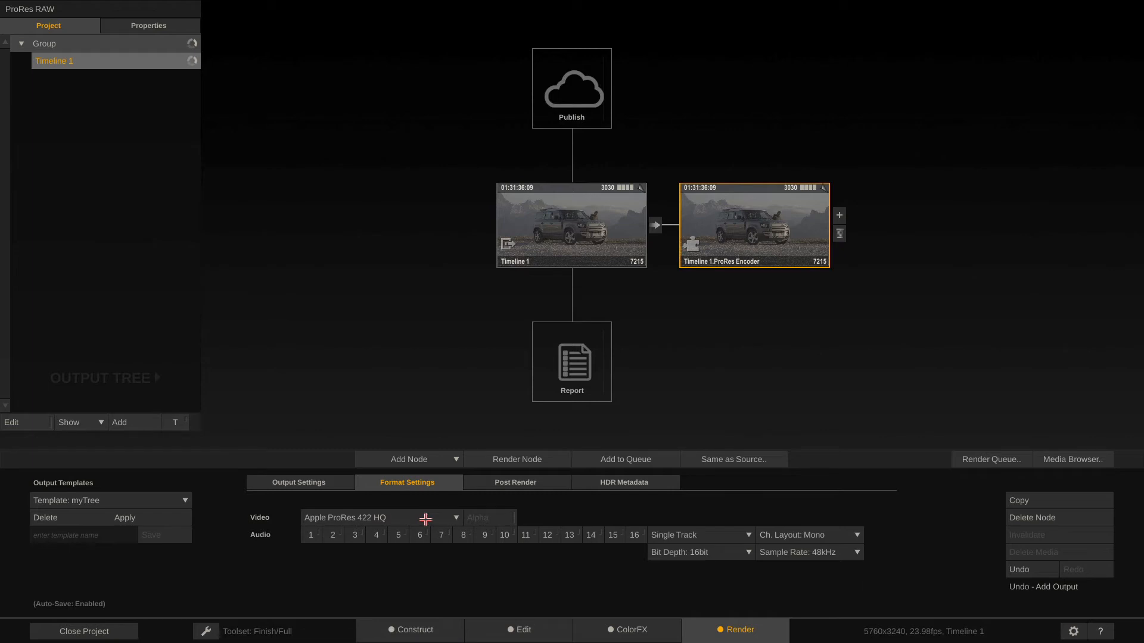
Enable audio channels 1 to 4 for the ProRes Encoder node and show its output settings.
click(310, 538)
click(332, 538)
click(354, 539)
click(378, 535)
click(305, 483)
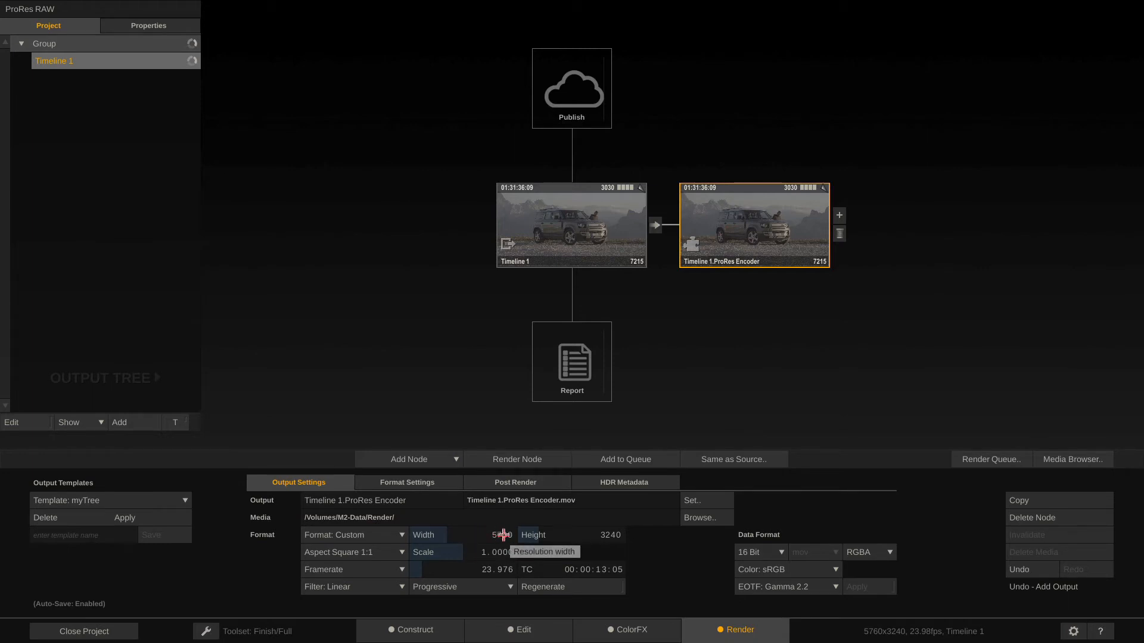
Inspect clip SHGINF_S001_S001_T005 of Timeline 1 in ColorFX and return to the Render view.
click(410, 635)
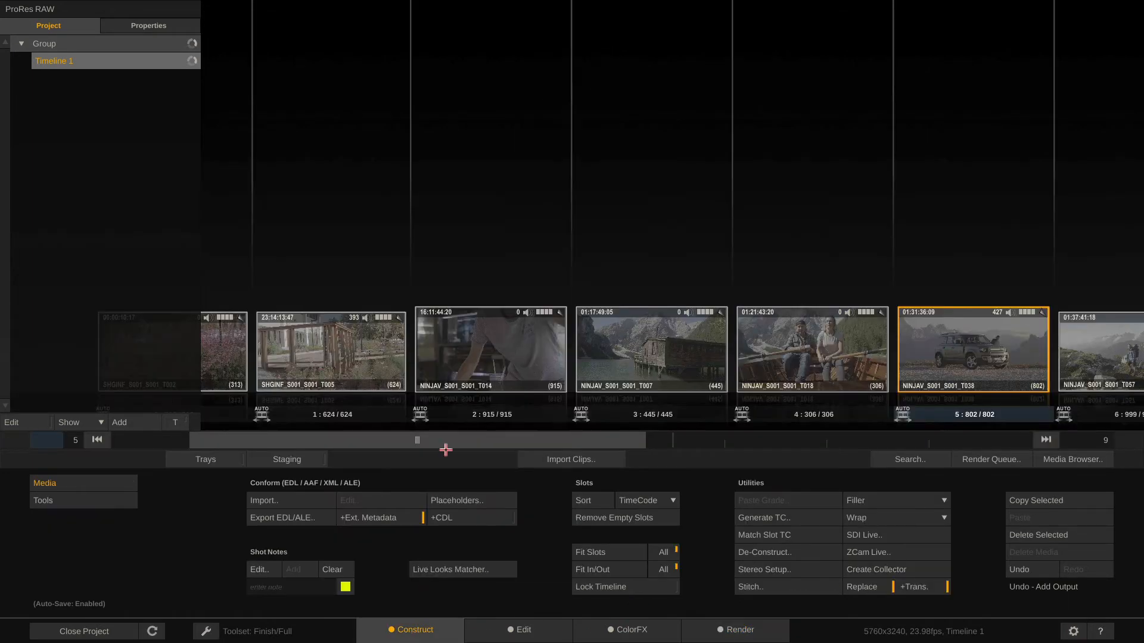
double_click(334, 350)
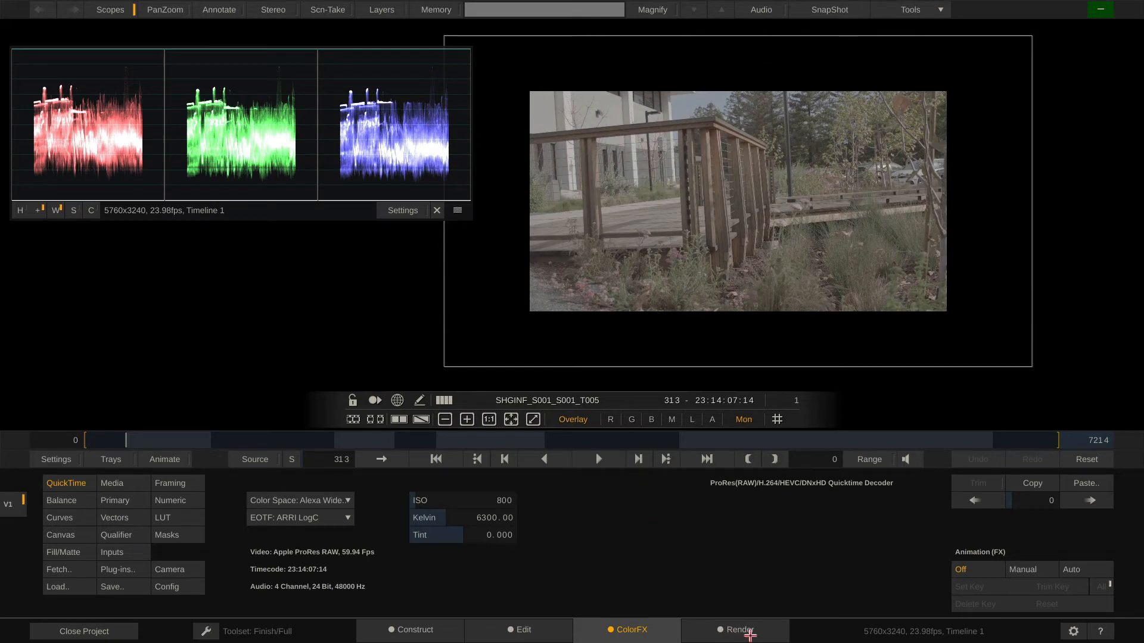
click(750, 635)
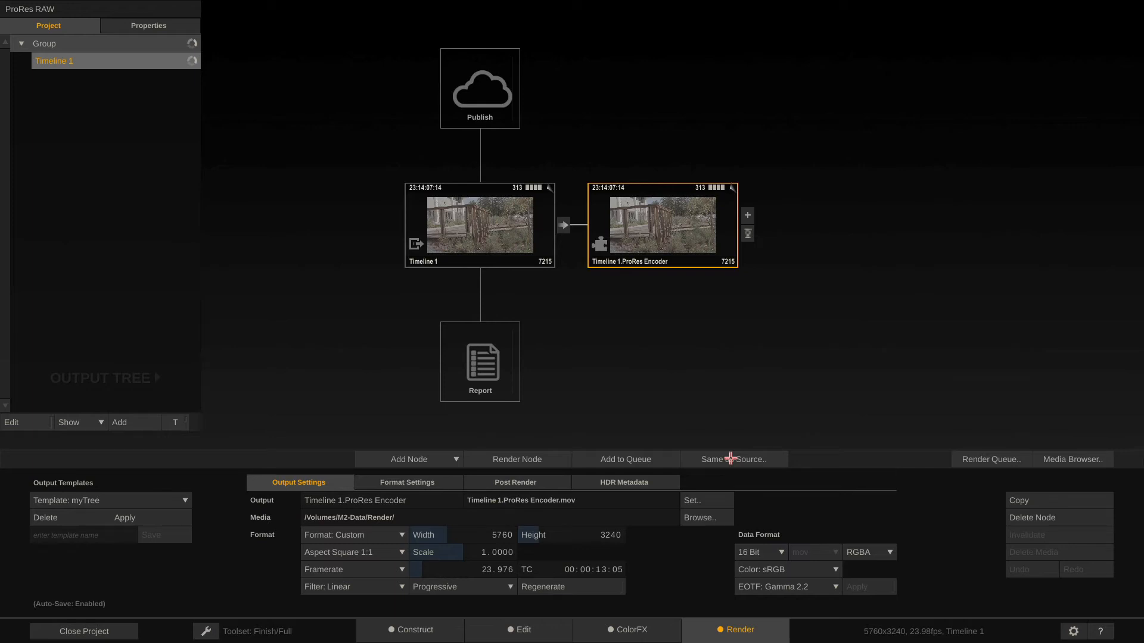
Review the Same as Source render options, including the Unique Files choices, and leave without rendering.
click(730, 458)
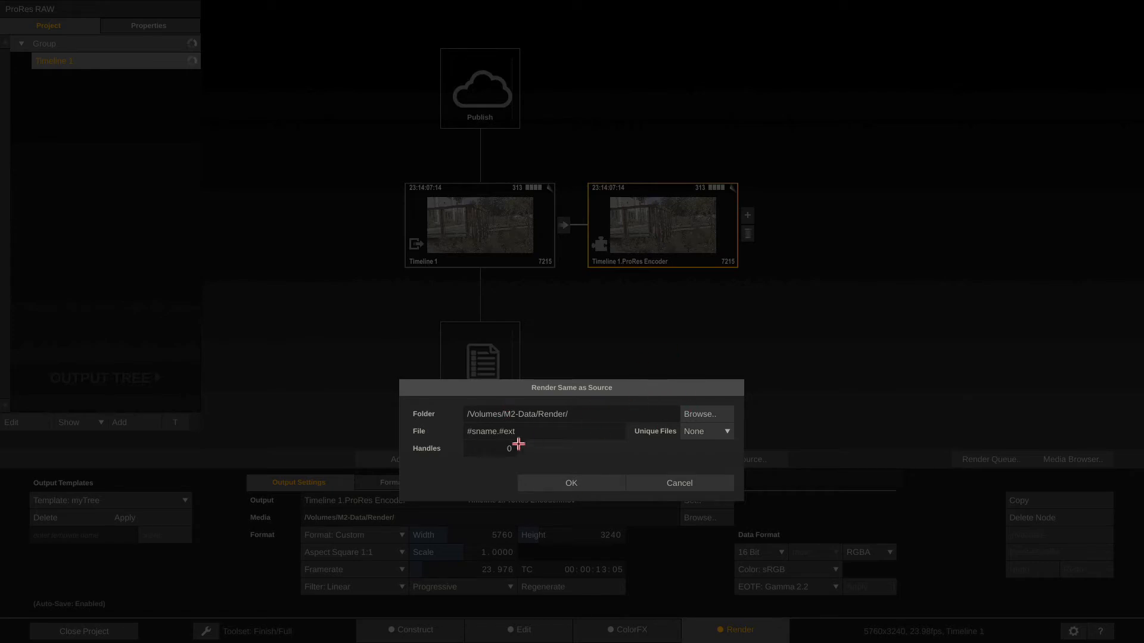
click(718, 431)
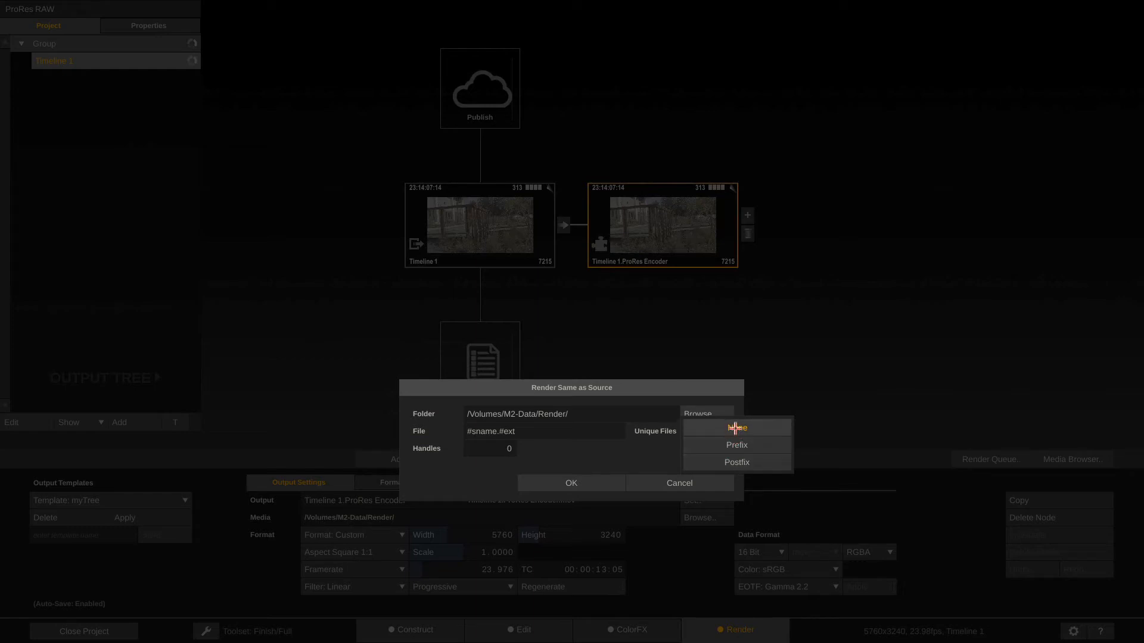
click(656, 456)
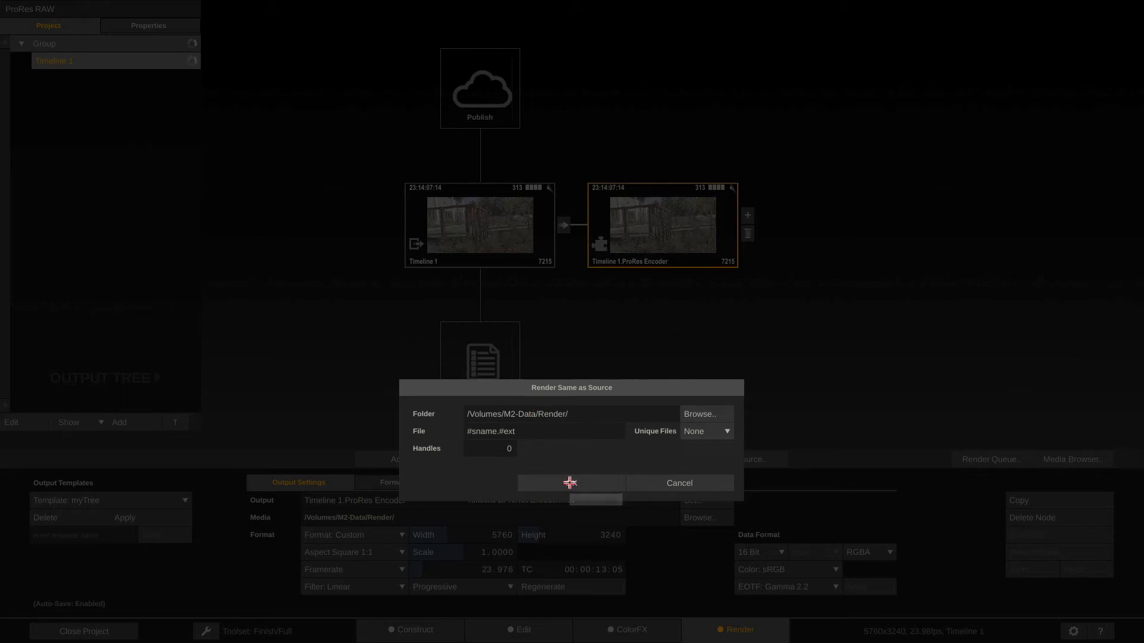
click(692, 483)
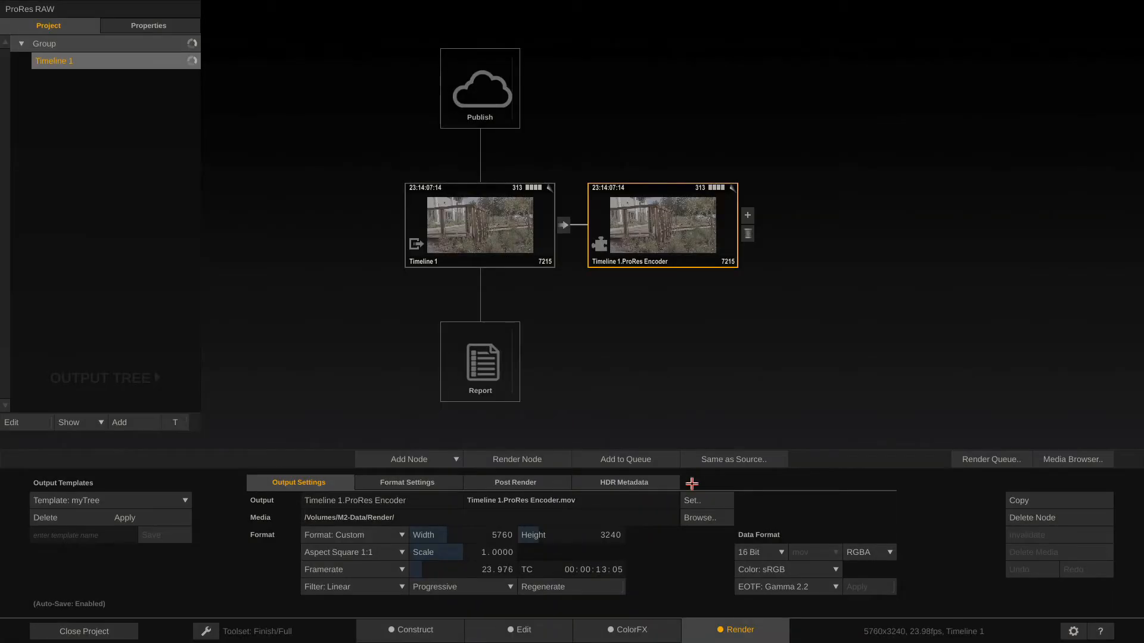
Create a new timeline from clips NINJAV_S001_S001_T014 through NINJAV_S001_S001_T038 and match its format to the T038 clip, 5760x3240 at 23.98 fps.
click(411, 631)
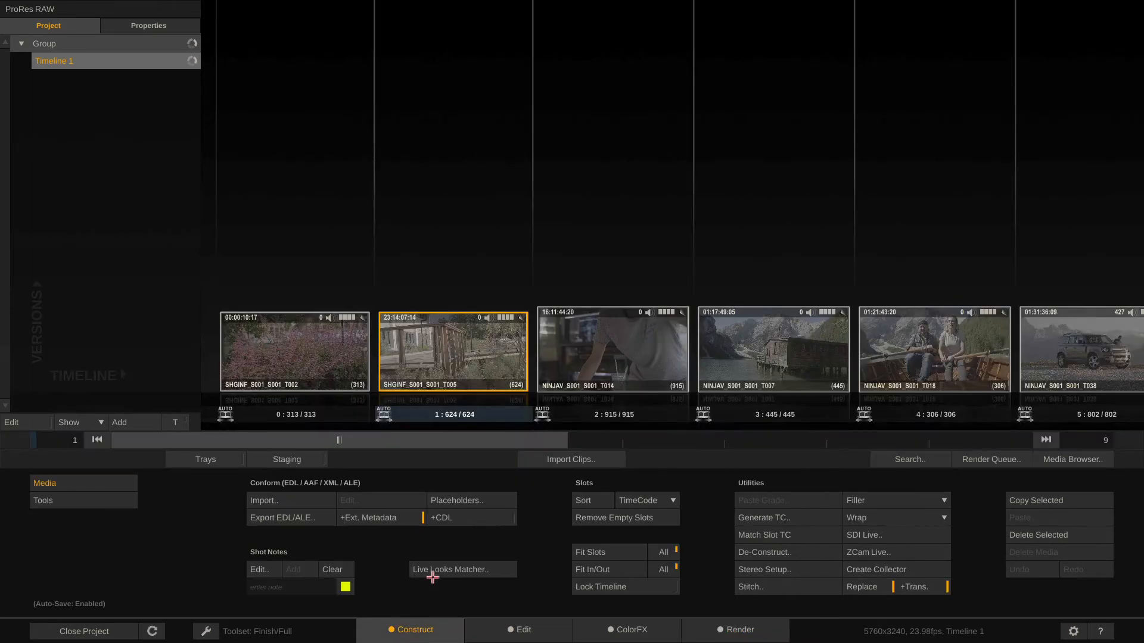
click(623, 344)
drag(513, 439, 690, 439)
shift+click(730, 376)
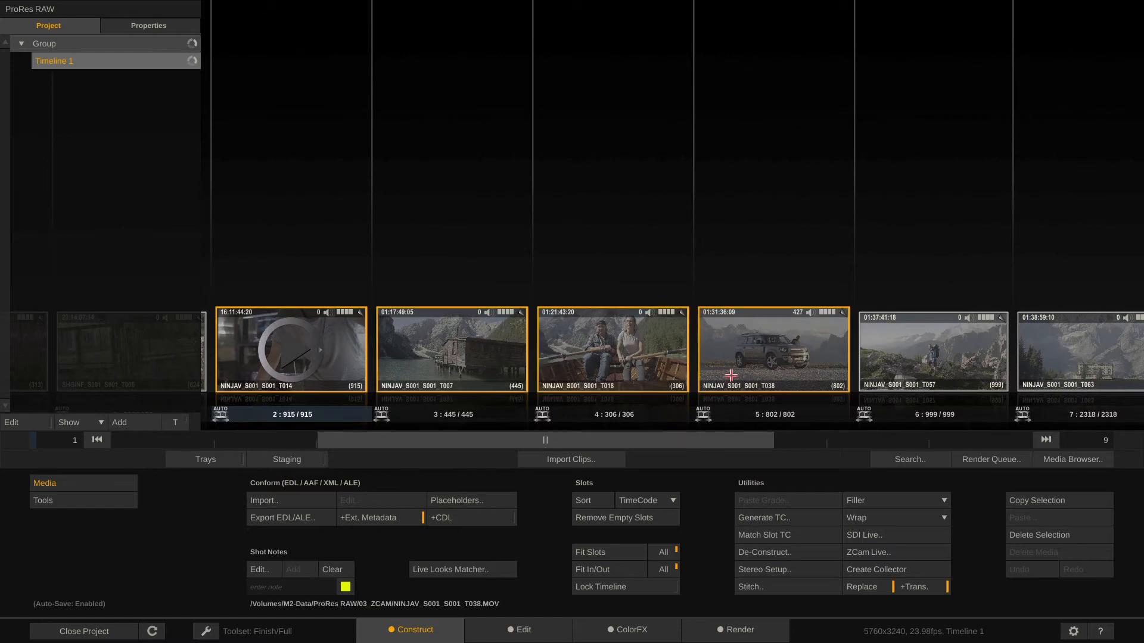
drag(299, 337, 122, 424)
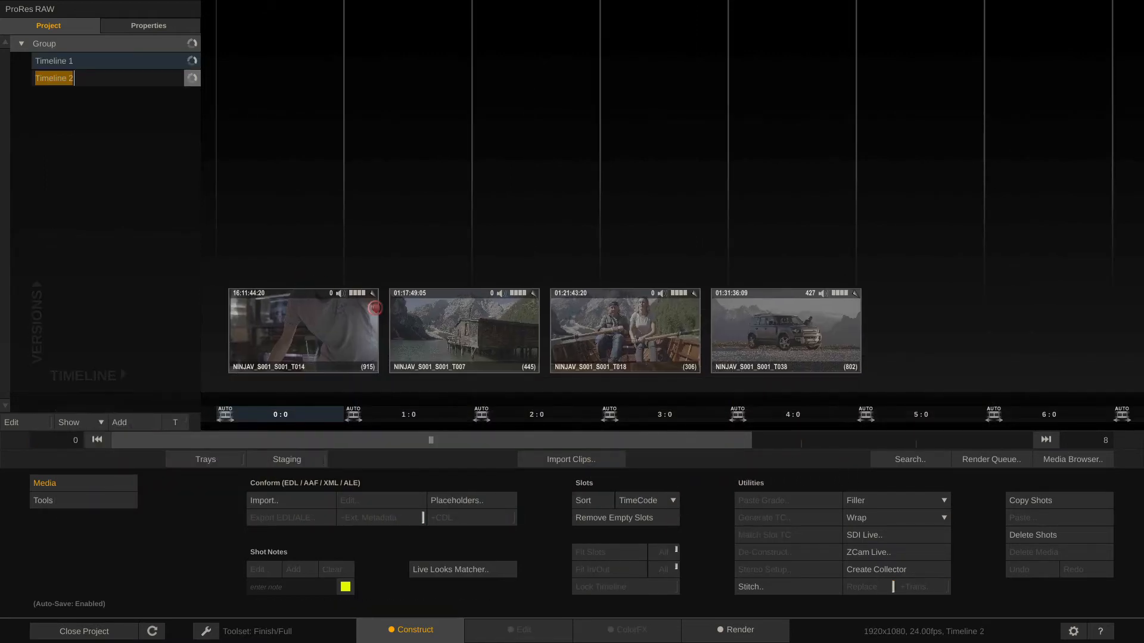
click(374, 307)
click(702, 212)
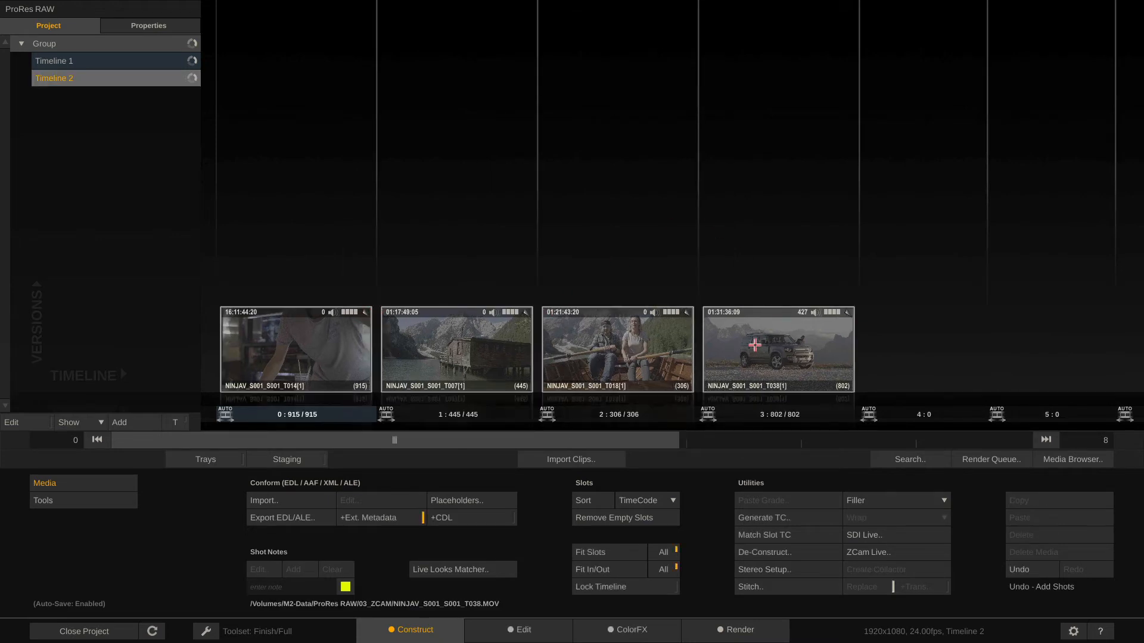
drag(770, 342, 900, 632)
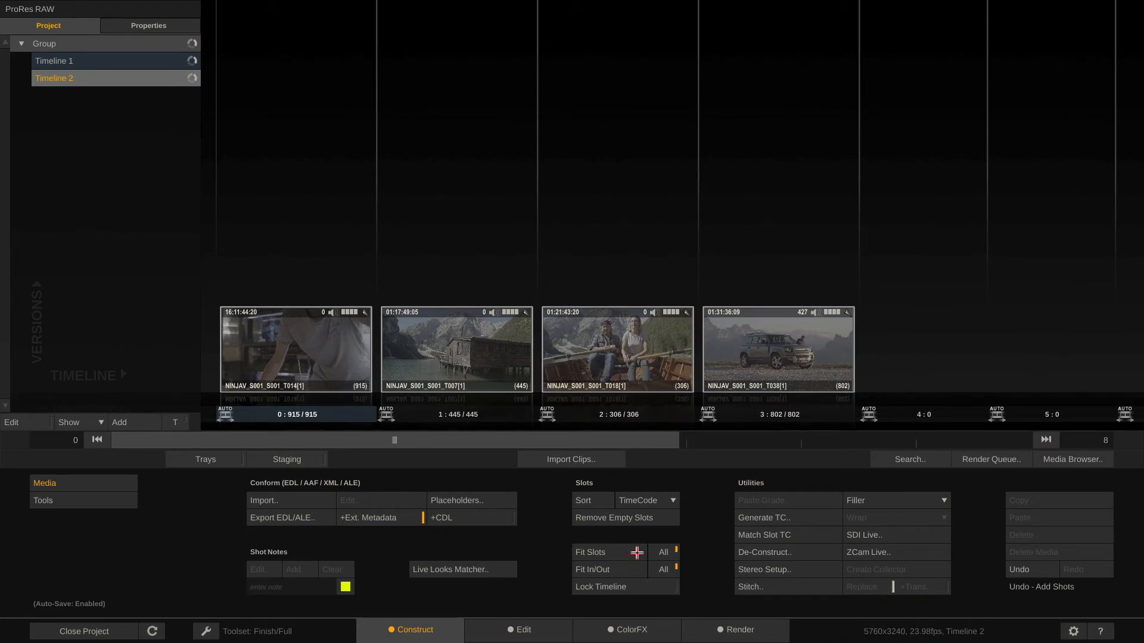
Add a Transformer Node to Timeline 2's output tree and set its format to HD 1080-23.
click(723, 630)
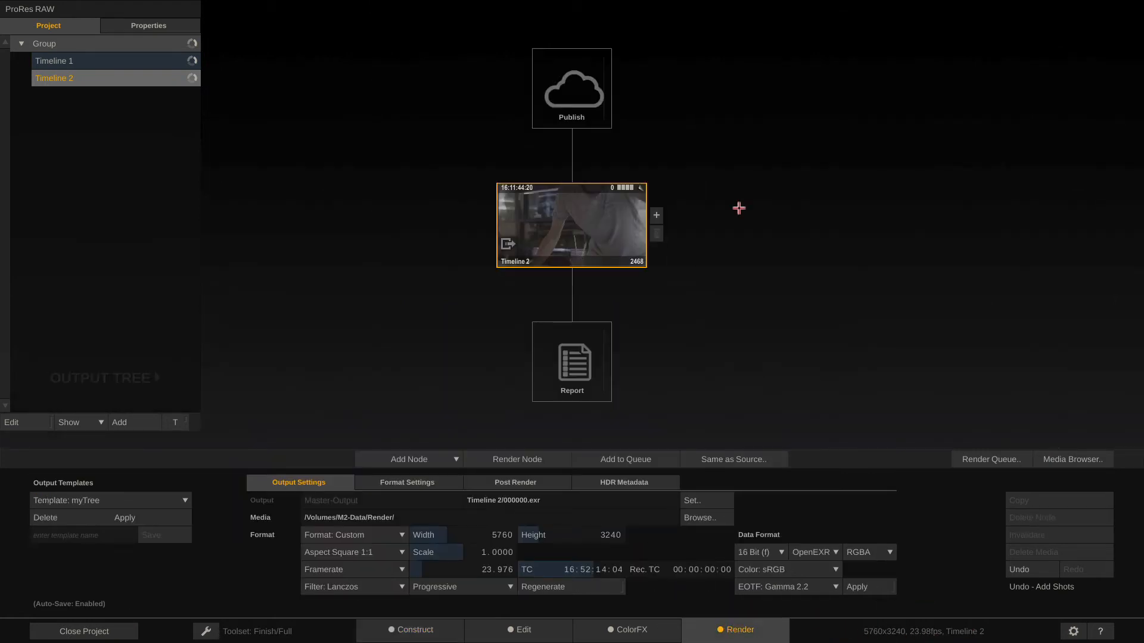
click(657, 215)
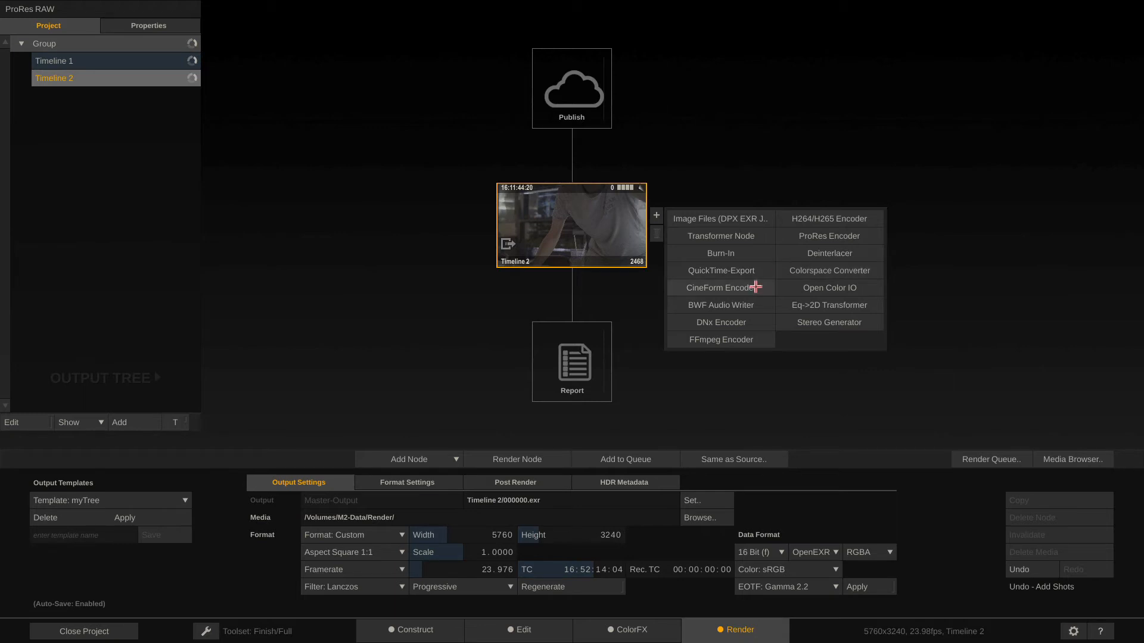
click(731, 238)
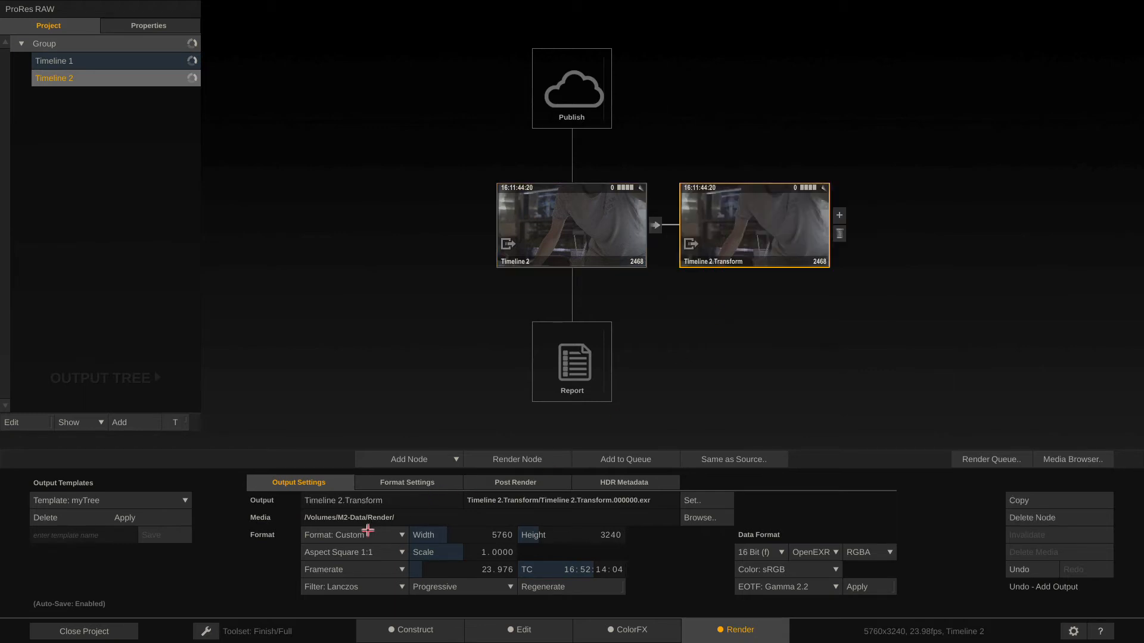
click(368, 530)
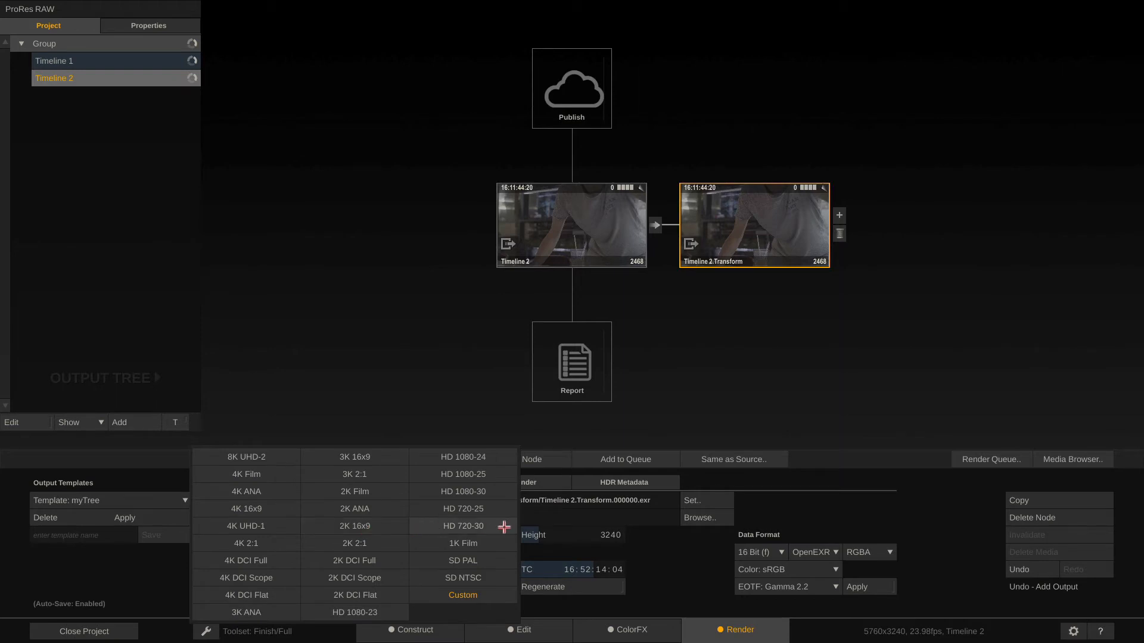
click(372, 614)
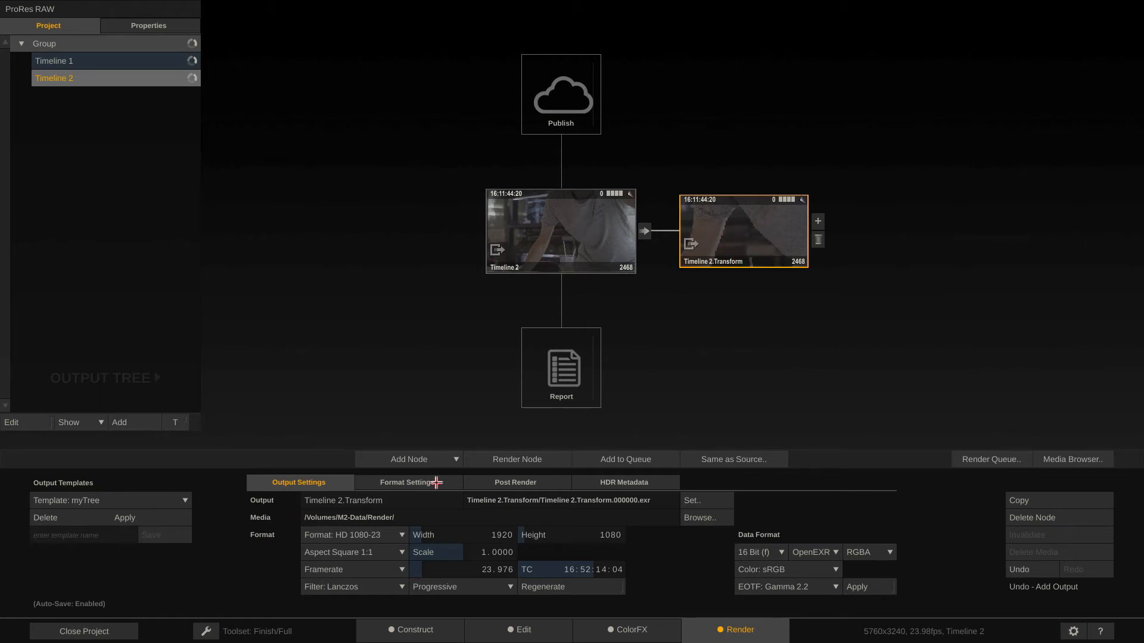
Set the transform node's input scaling to Fit Width and return to its output settings.
click(423, 481)
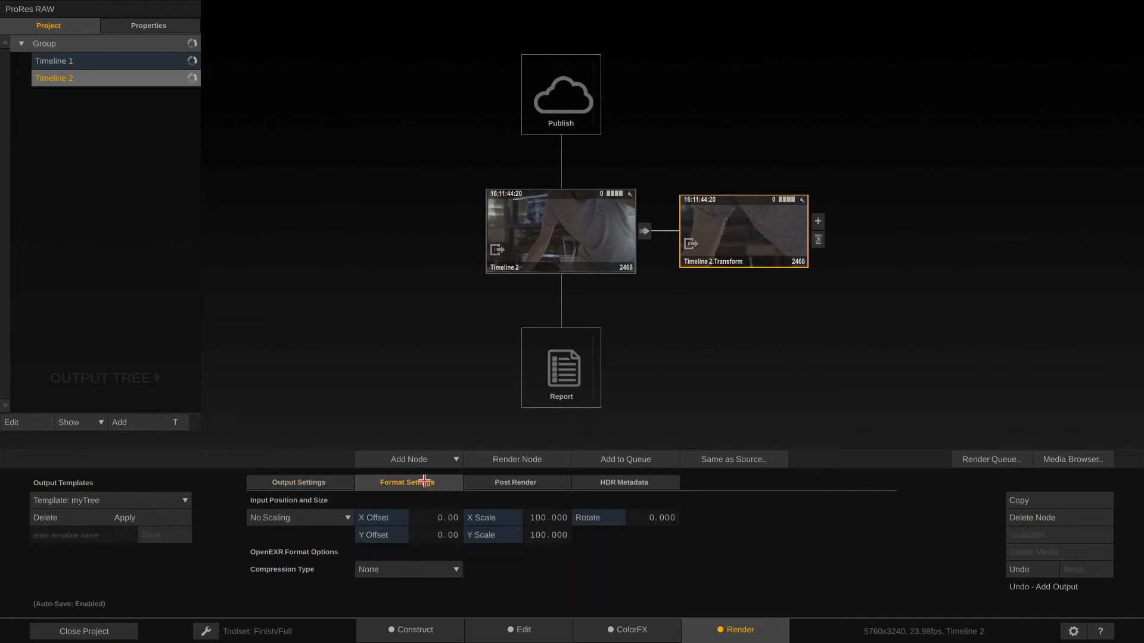
click(313, 520)
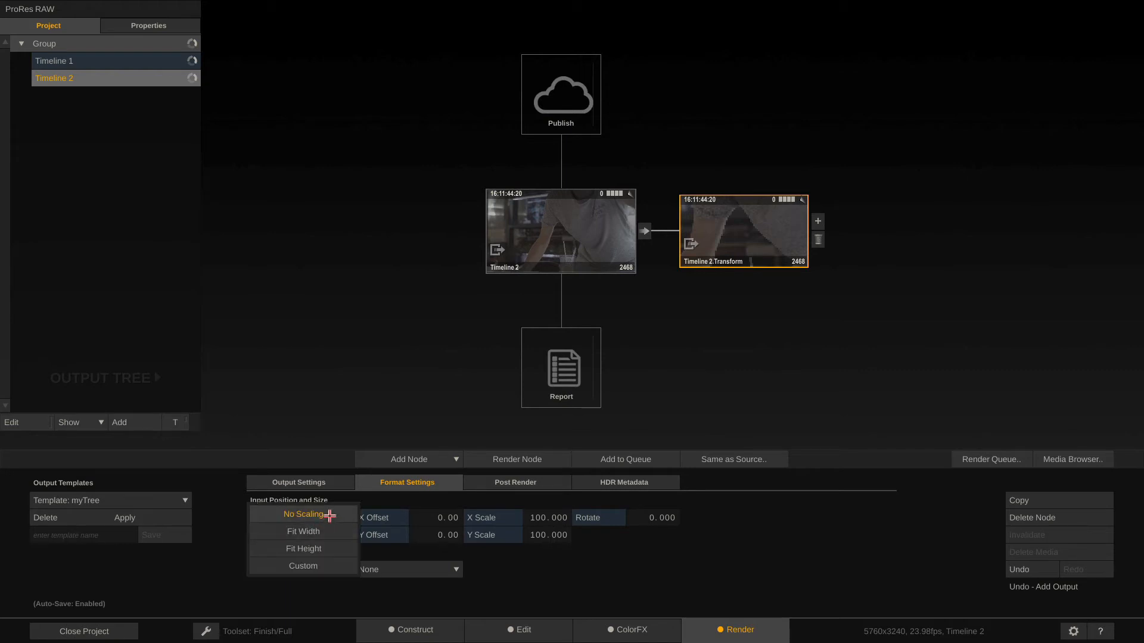
click(317, 532)
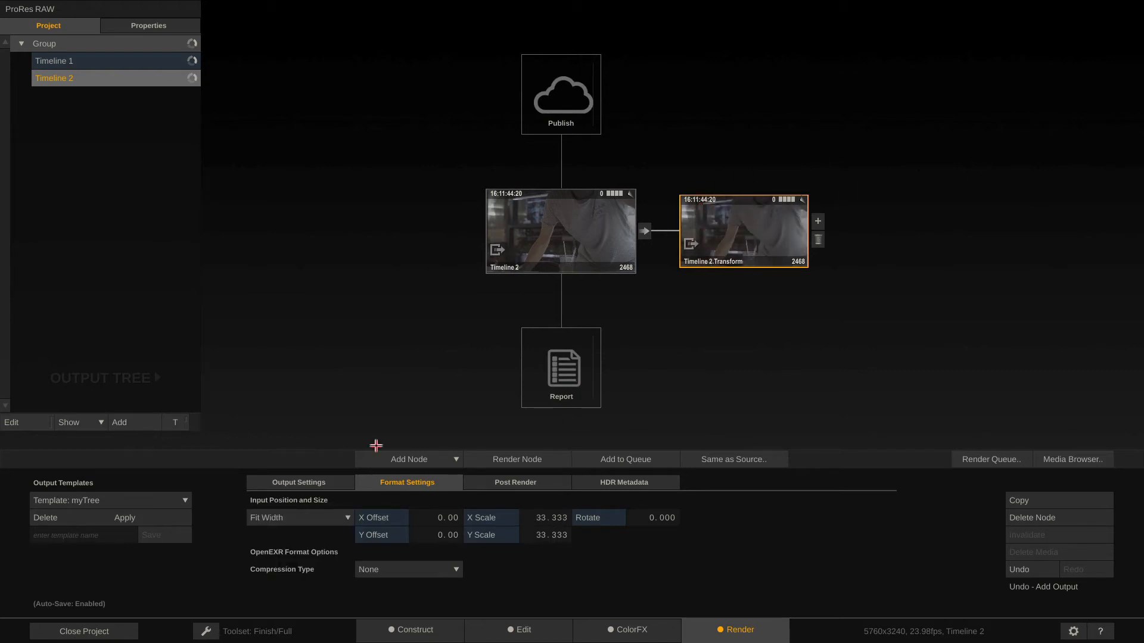
click(298, 481)
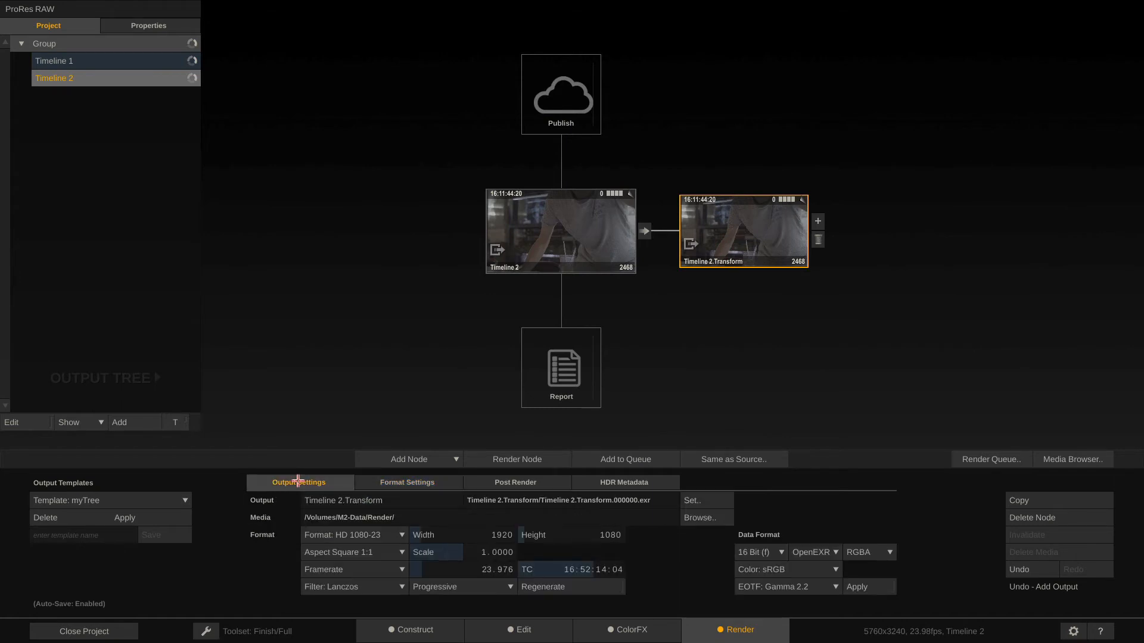
Add a Burn-In node after the transform node and open it in ColorFX.
click(818, 220)
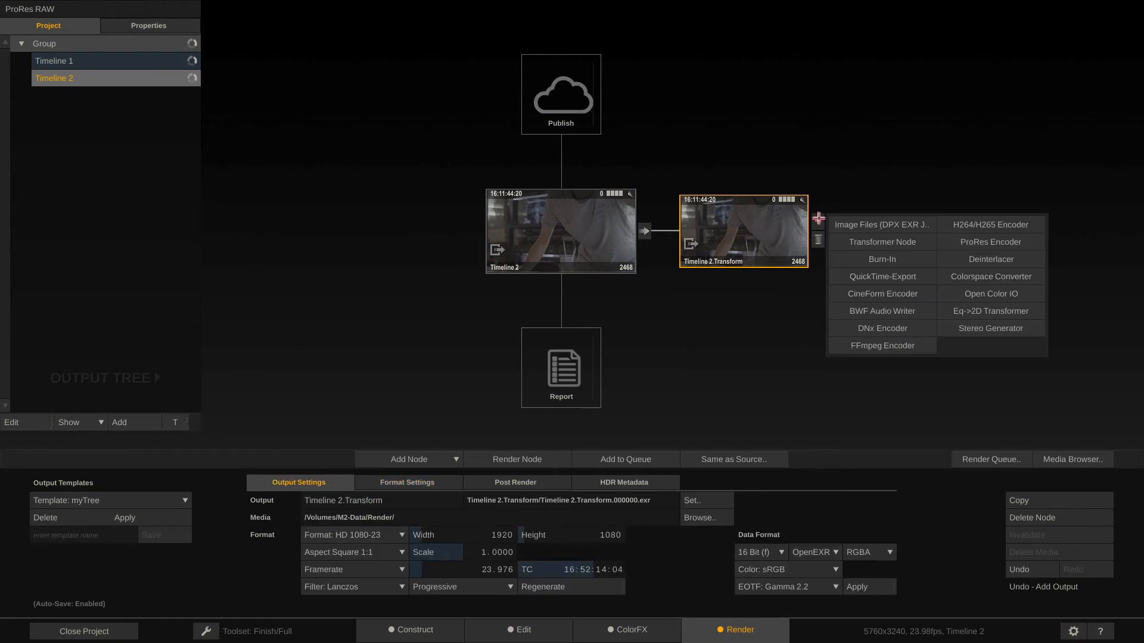
click(900, 260)
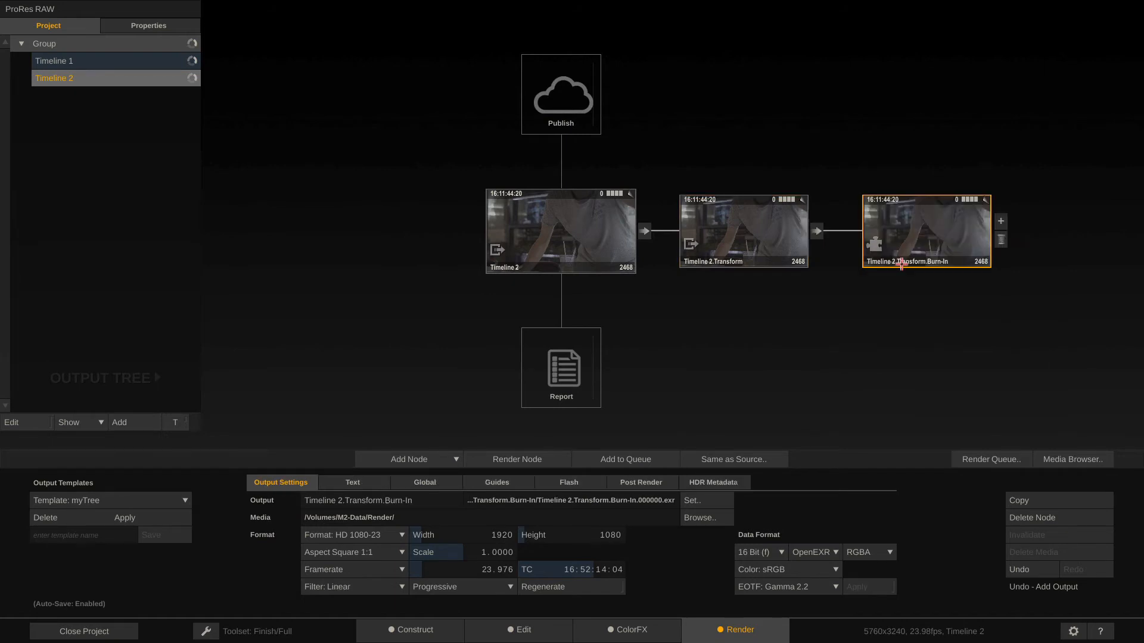
double_click(928, 229)
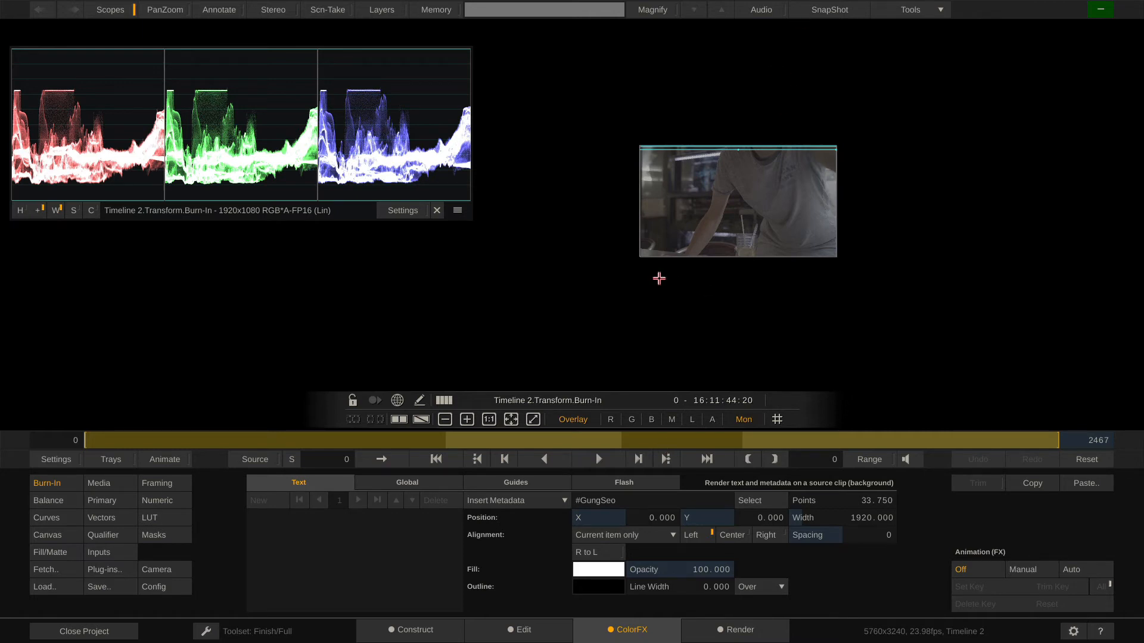
On the lake house clip, enter the burn-in lines "Filename: #sname" and "Timecode: #stc" with a text size of about 90 points.
scroll(739, 215, up, 8)
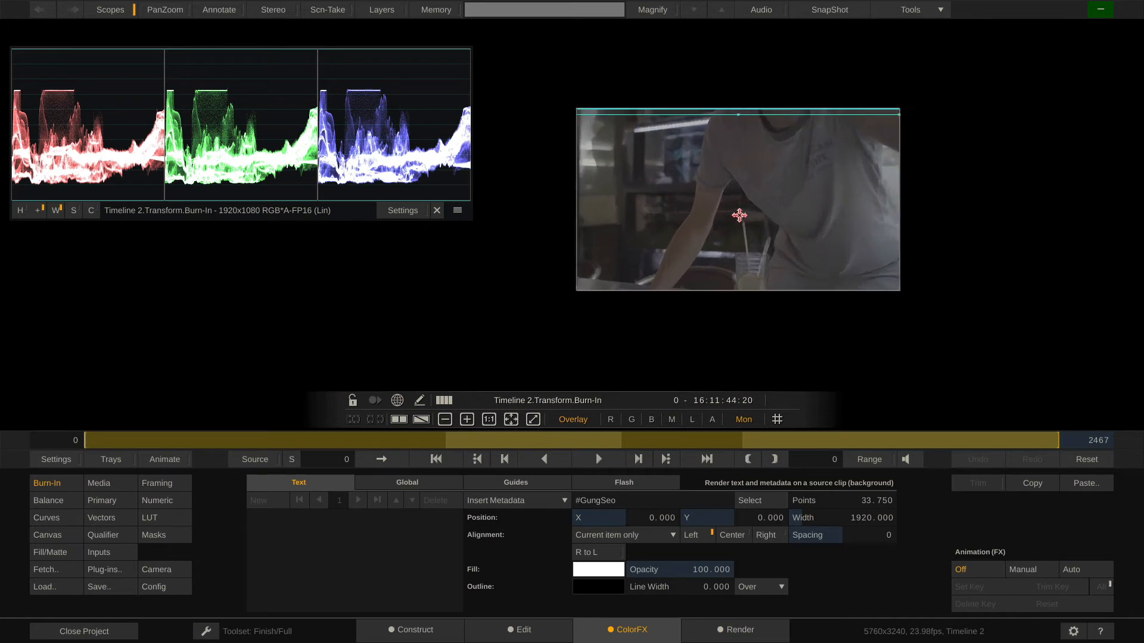
click(561, 447)
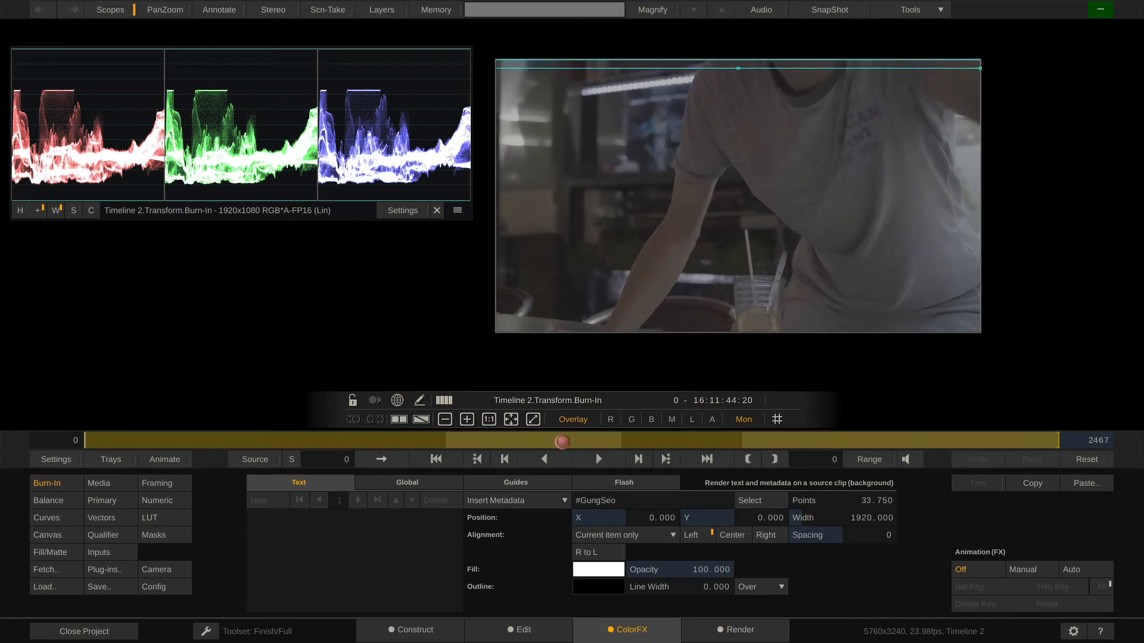
click(391, 528)
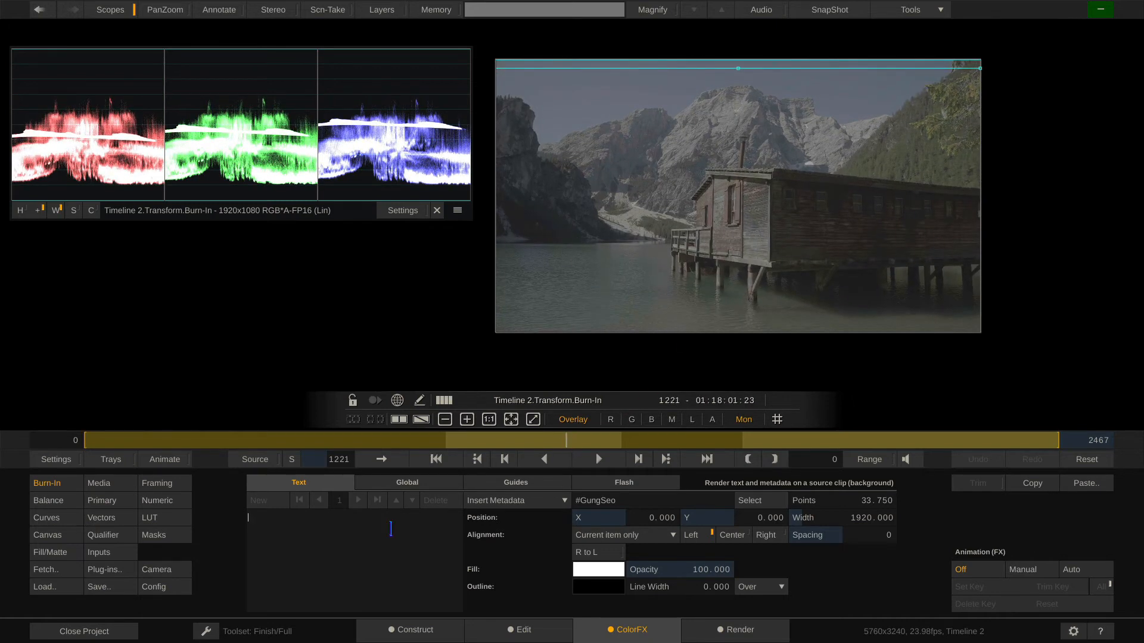
text(Filename:)
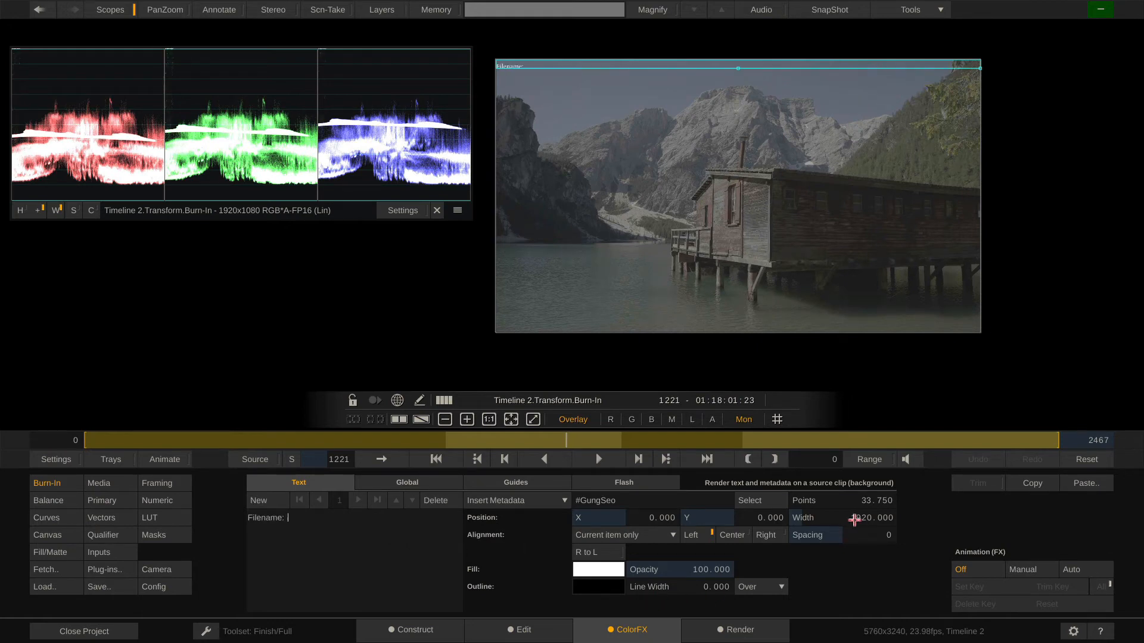
drag(879, 502, 869, 497)
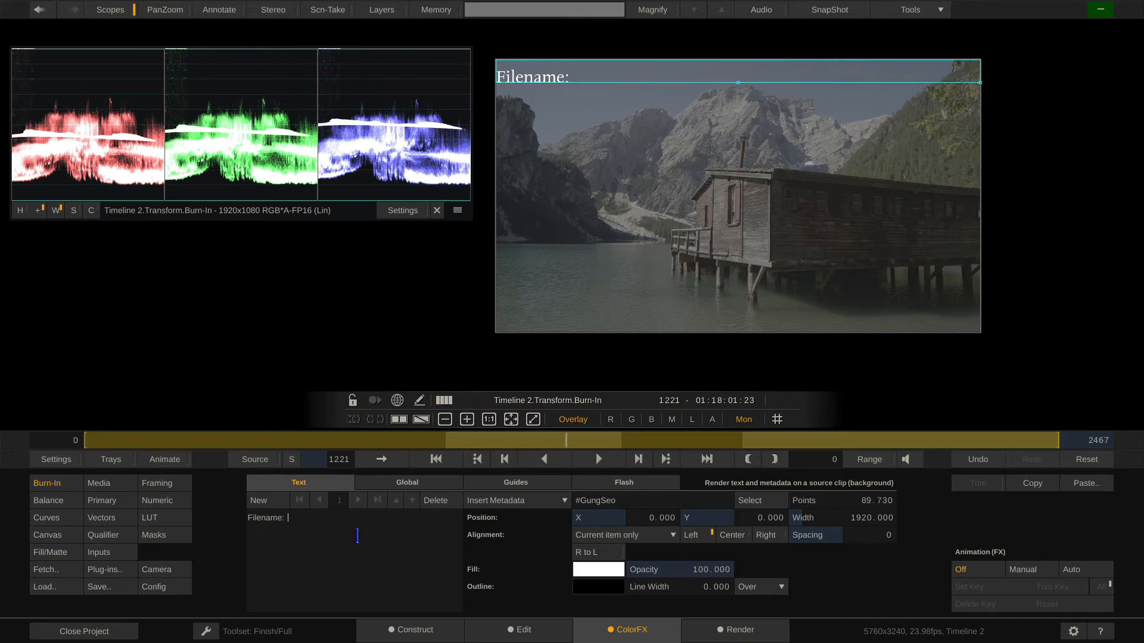
text(name)
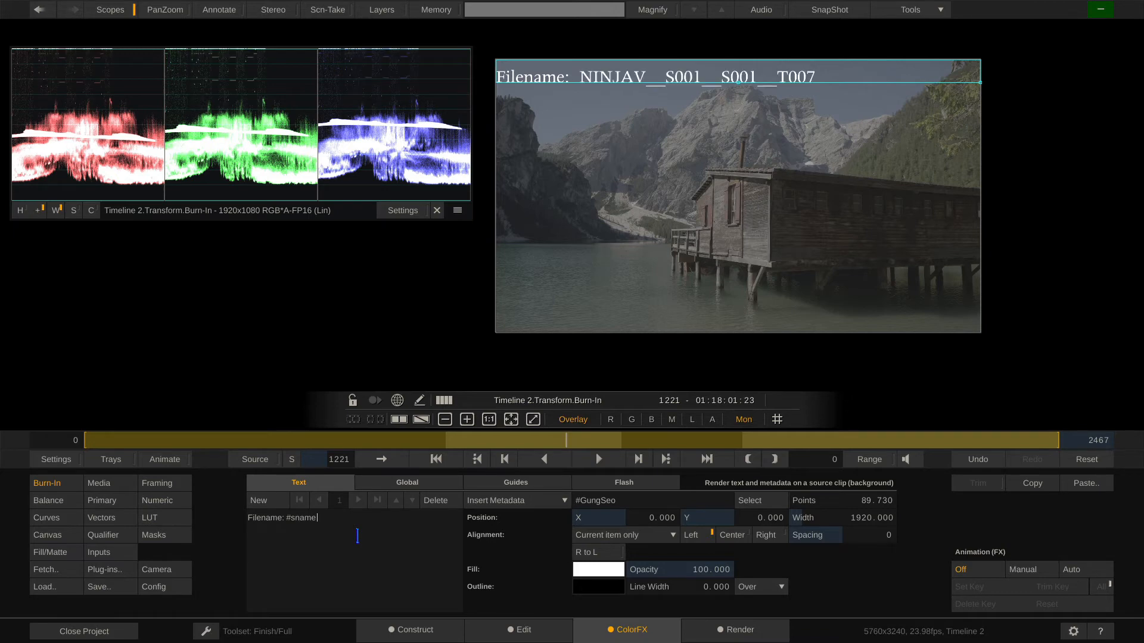
key(Return)
text(Timecod)
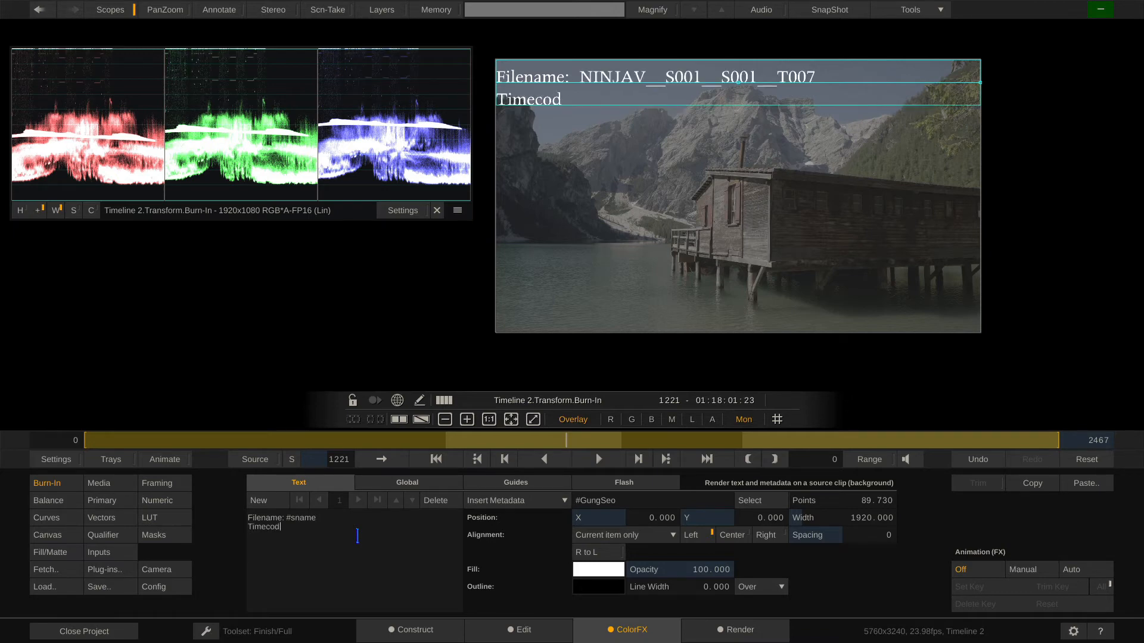
text(e: #stc)
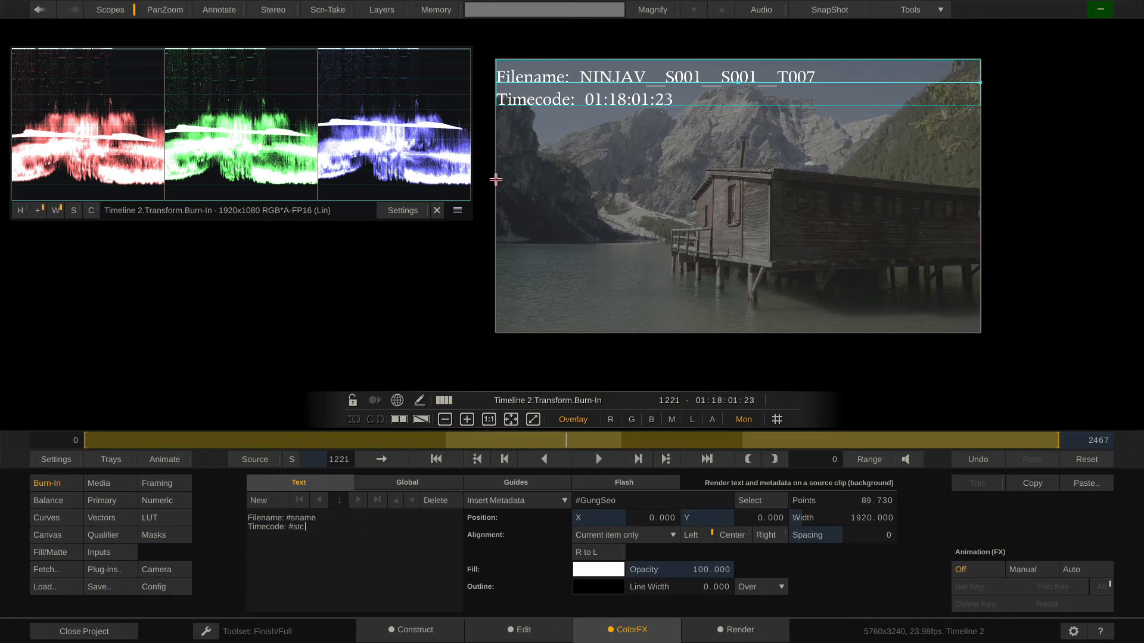
Move the filename and timecode text down to Y about 21 and add a second text item reading "Property of" plus the owner's name.
drag(612, 79, 613, 100)
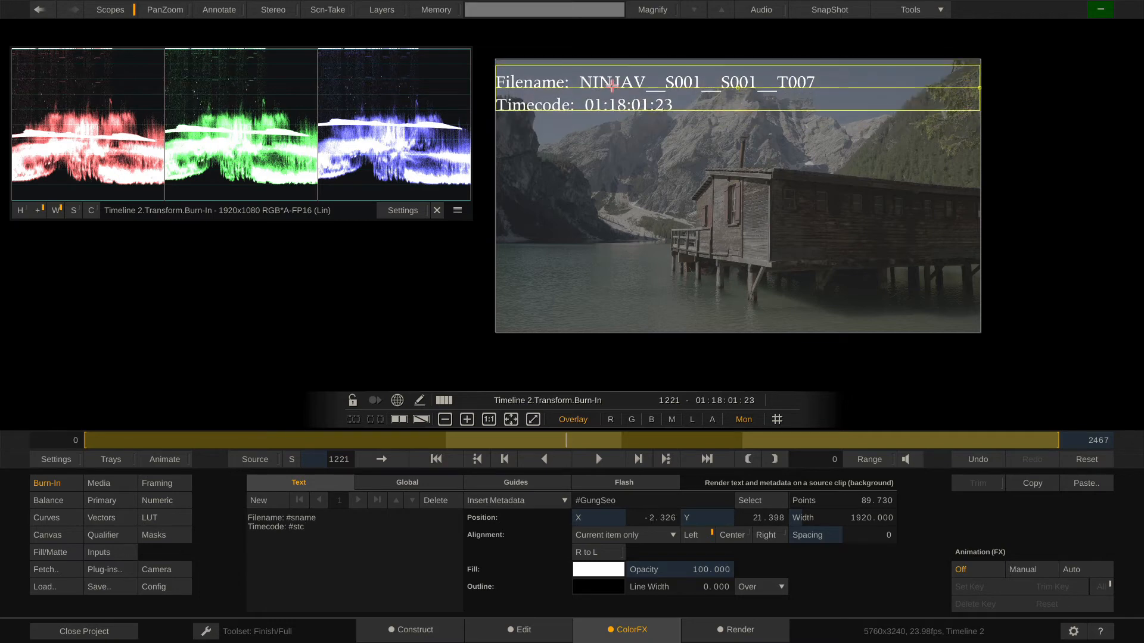
click(257, 503)
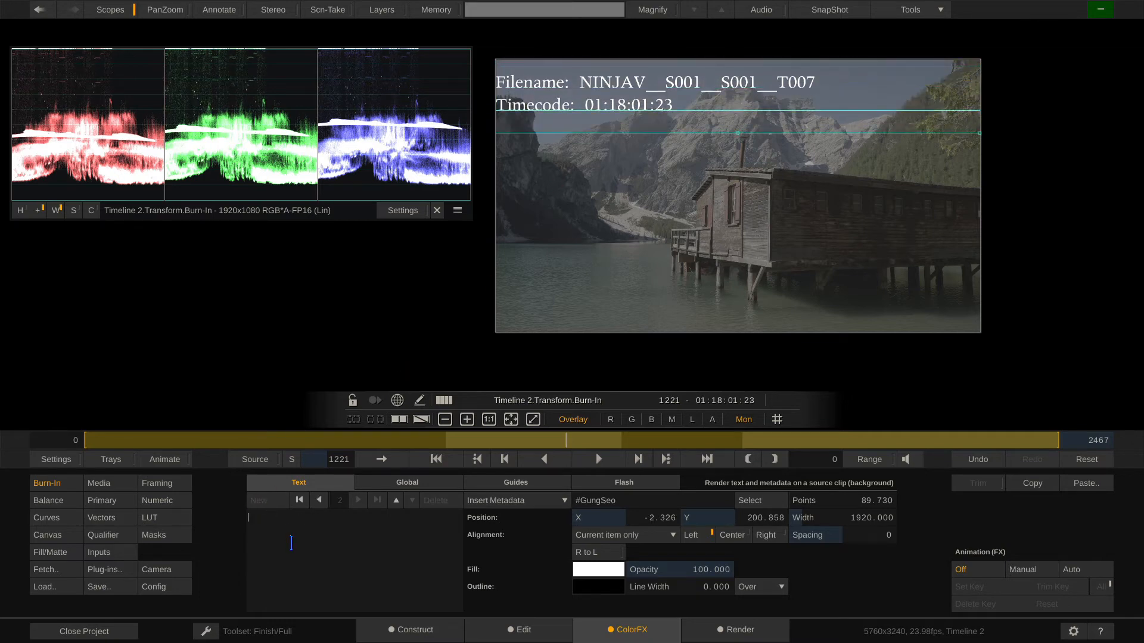
text(roper)
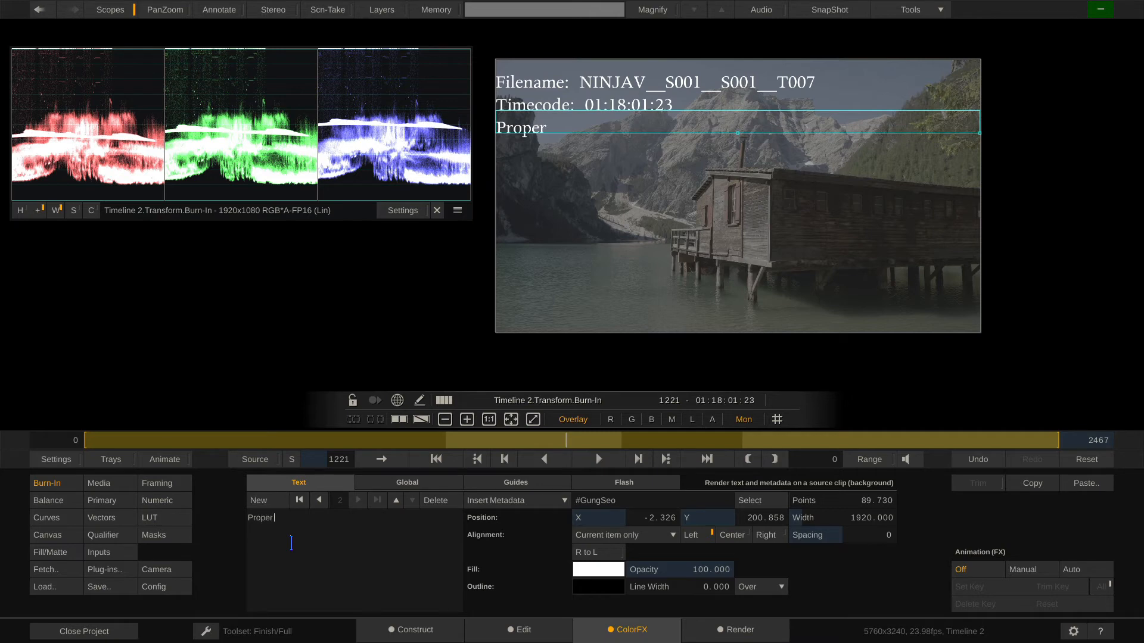
text(ty of Mazze)
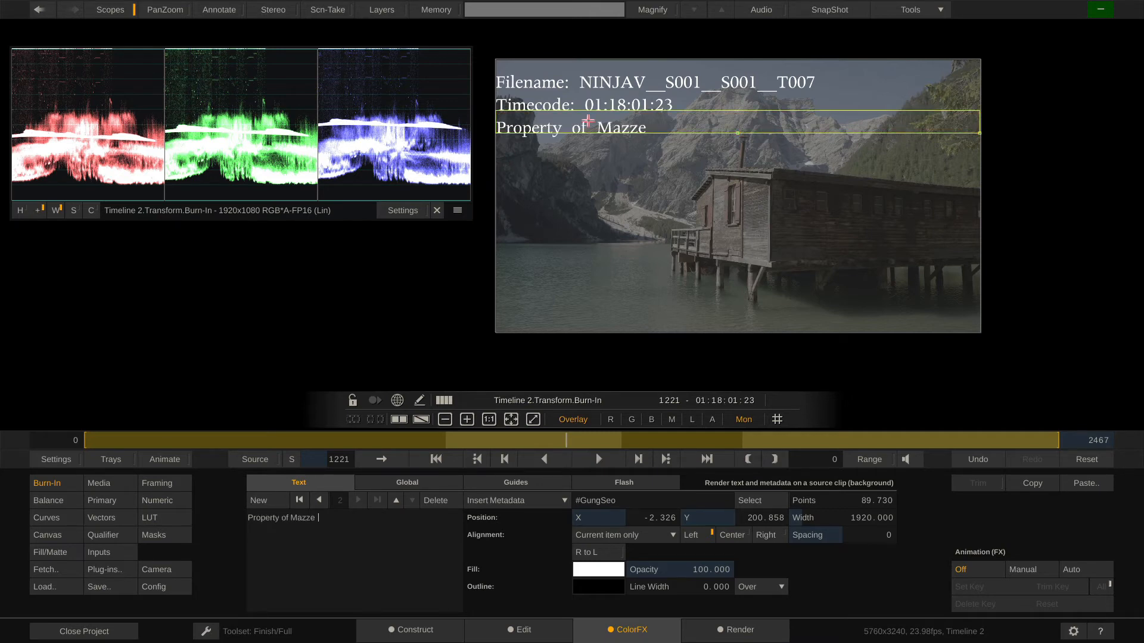
Place the property text near the image's lower edge at Y about 971, center it and lower its opacity to about 41.
mouse_move(587, 123)
mouse_down()
mouse_move(850, 234)
mouse_move(587, 317)
mouse_up()
click(730, 538)
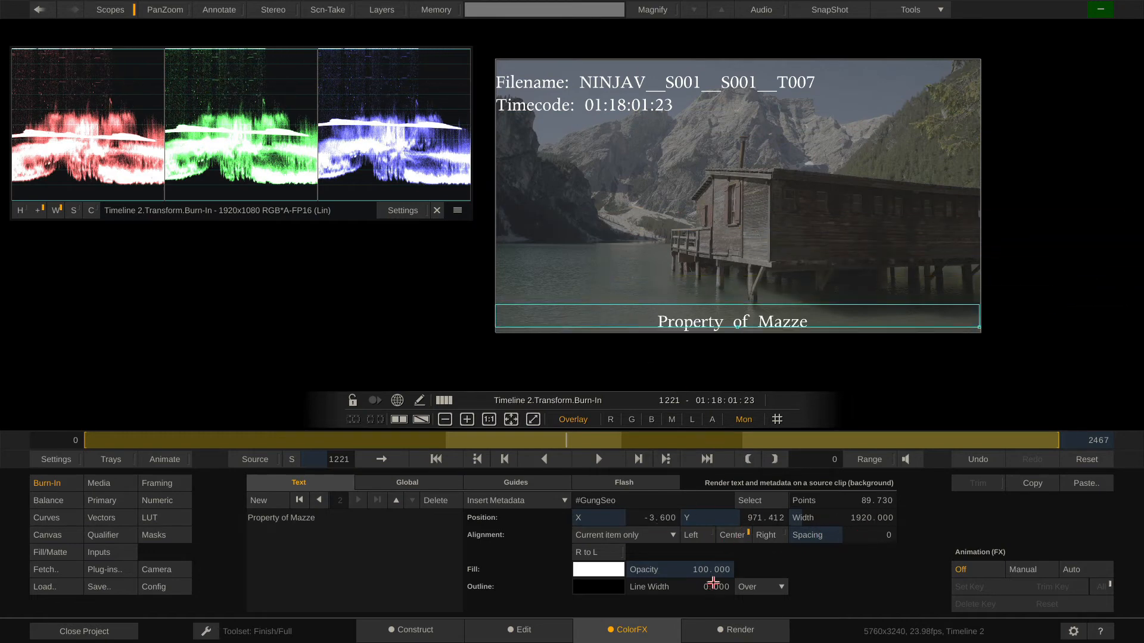
drag(712, 572, 675, 528)
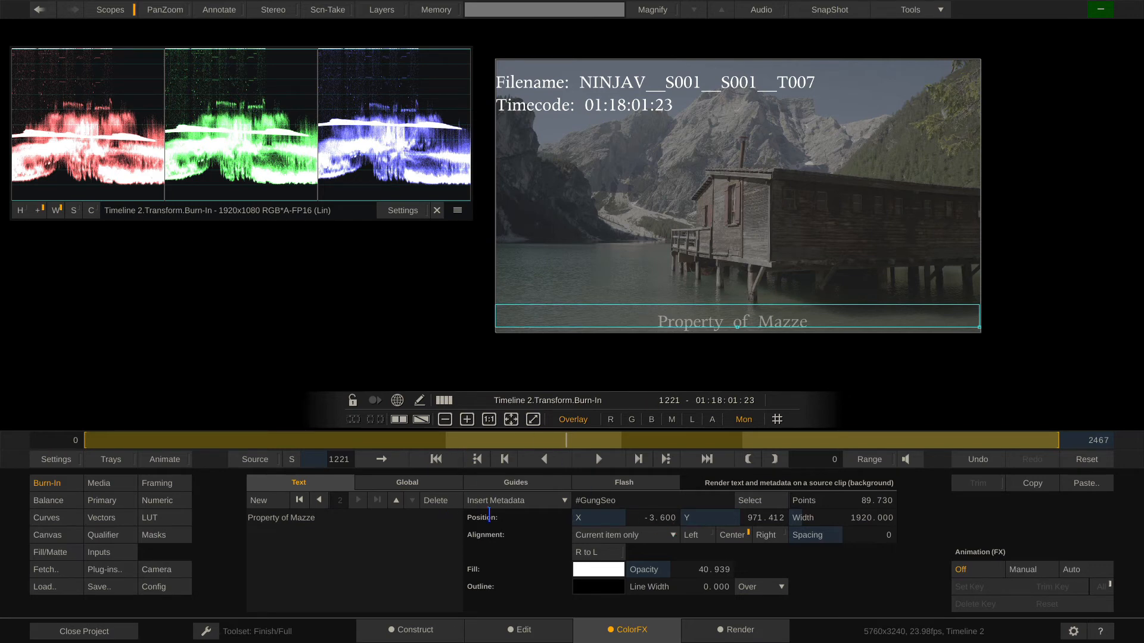
Examine the metadata codes available for burn-ins and the camera and lens metadata of the Burn-In node's source.
click(528, 500)
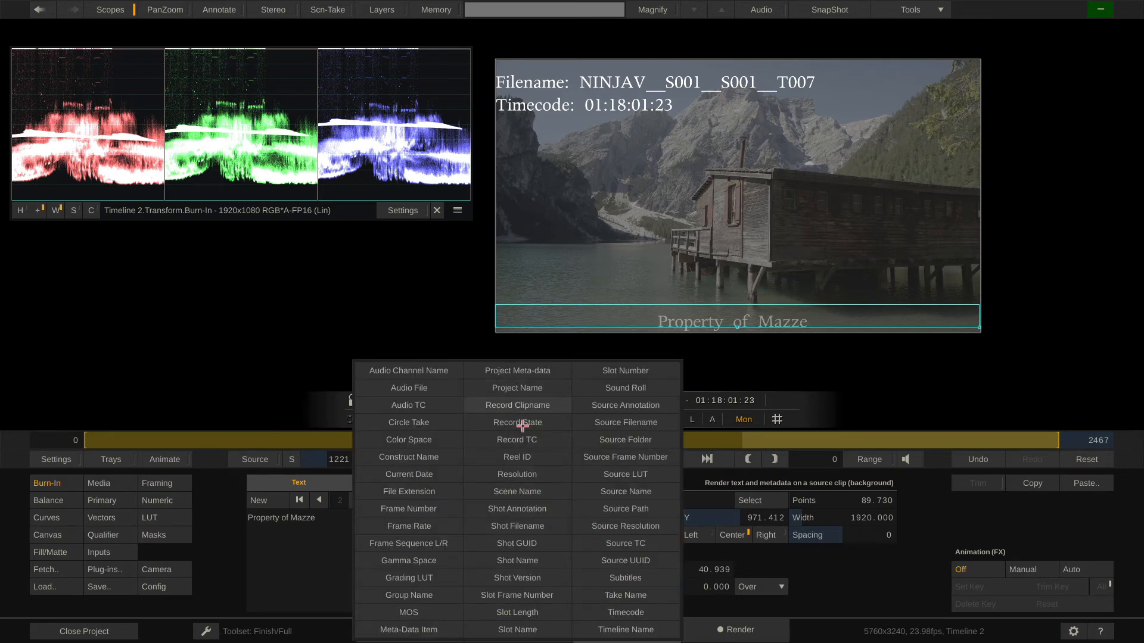
click(884, 566)
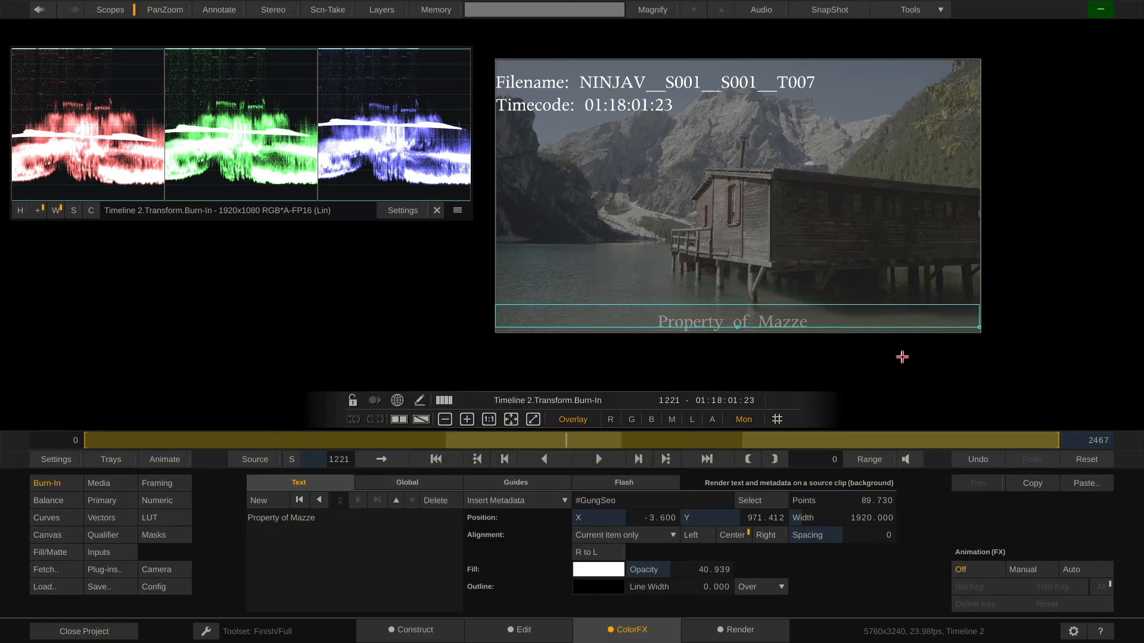
mouse_move(1139, 321)
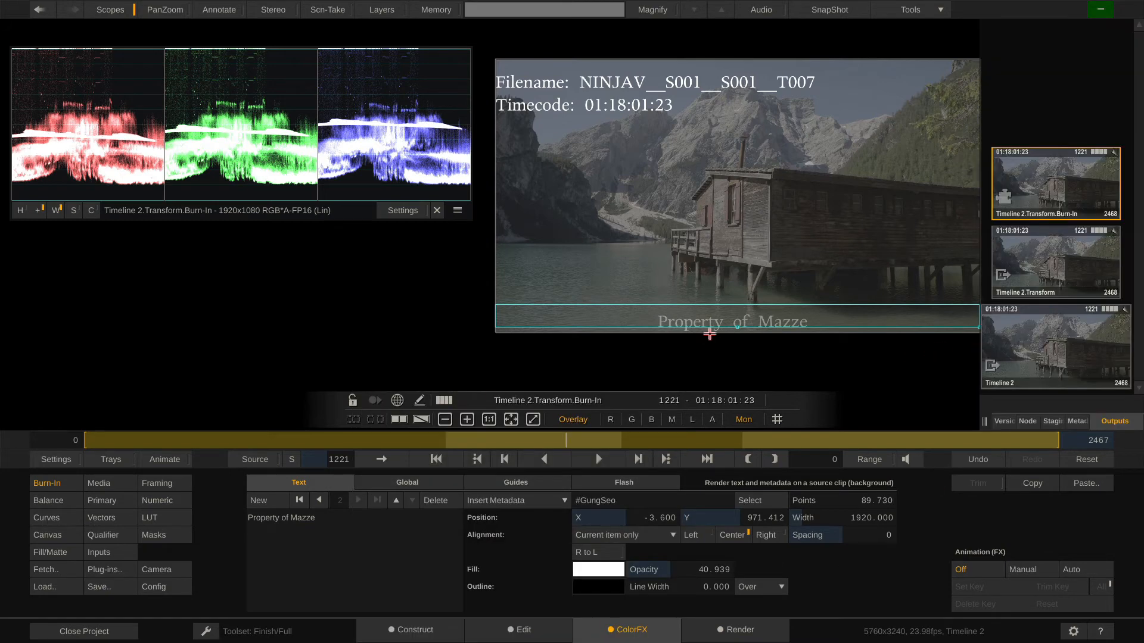
click(1068, 422)
click(1037, 328)
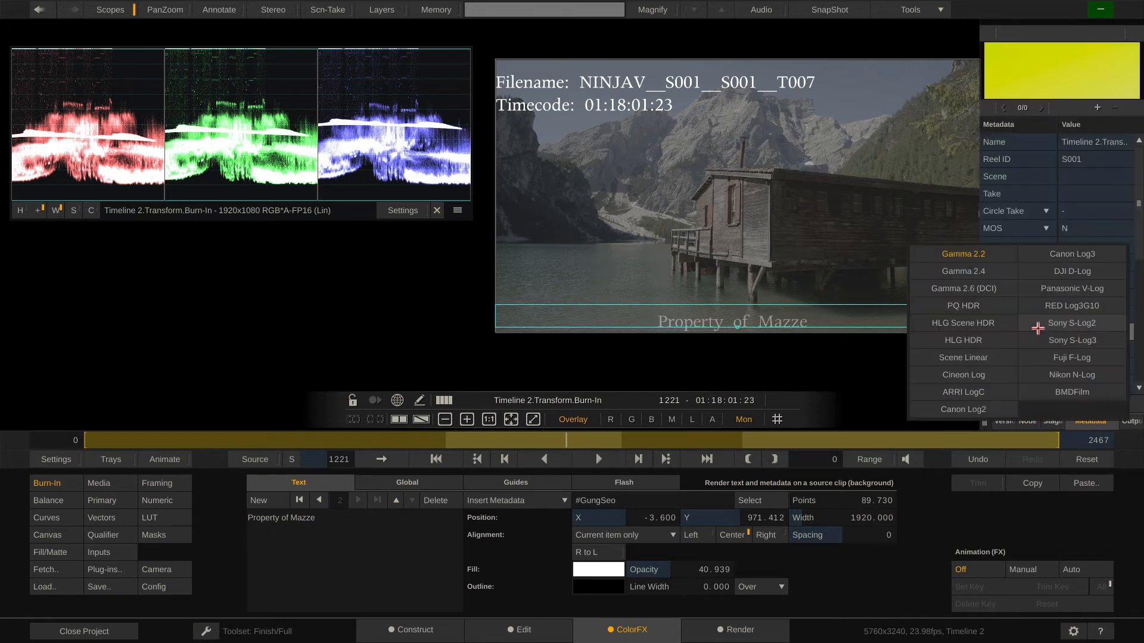
click(1090, 191)
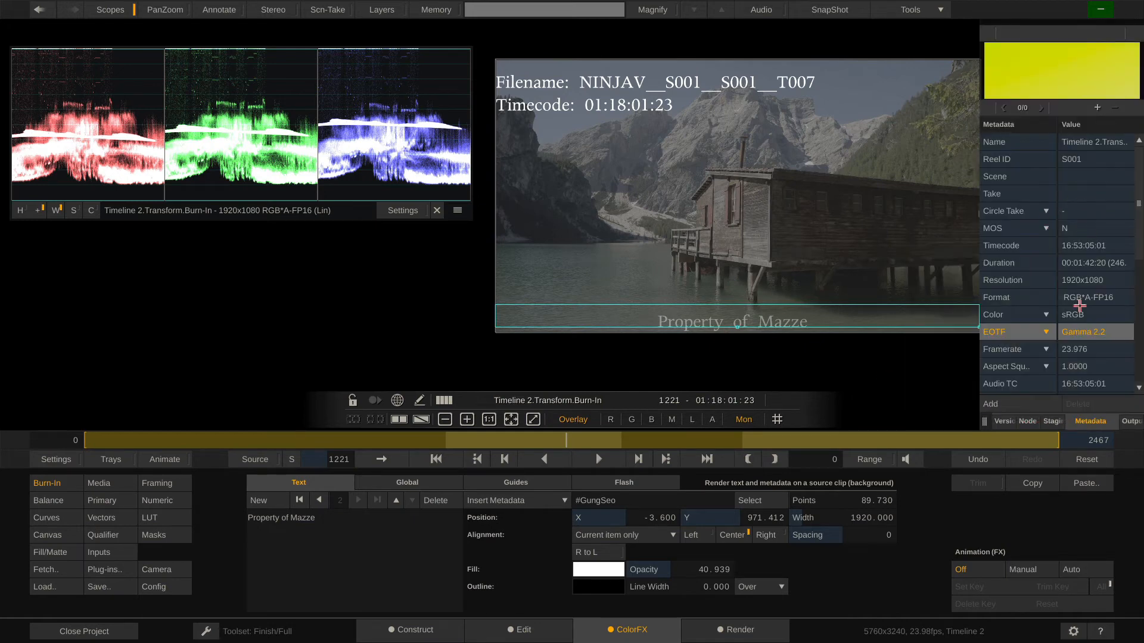
scroll(1080, 306, down, 5)
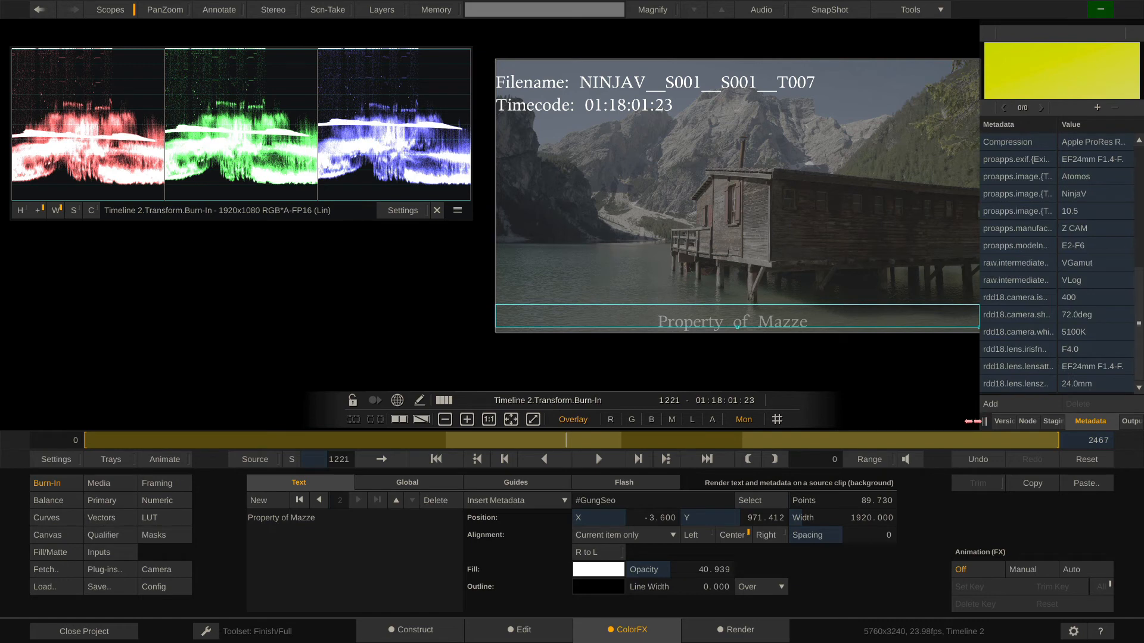
drag(981, 422, 853, 427)
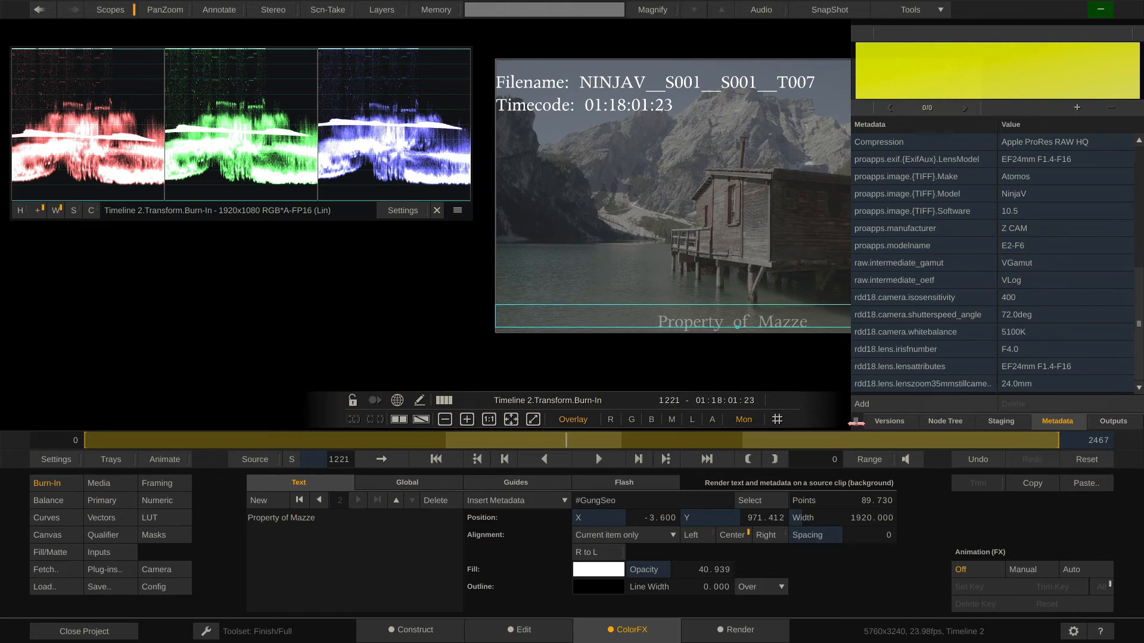
drag(856, 423, 985, 423)
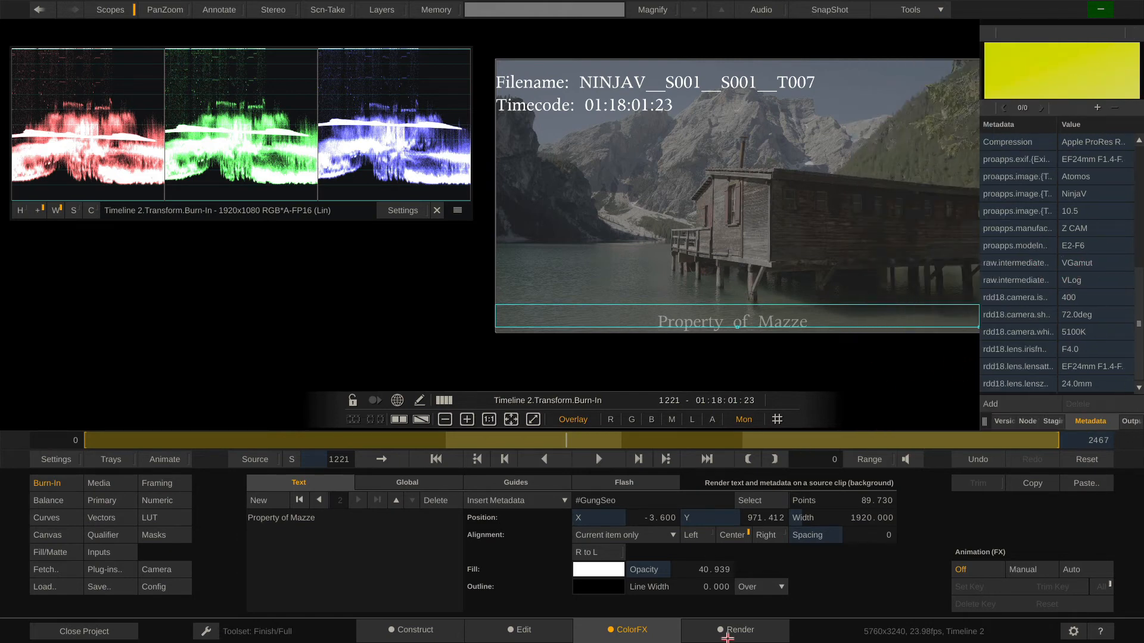
Add an H264/H265 Encoder node after the Burn-In node in Timeline 2's output tree and review its format settings.
click(727, 635)
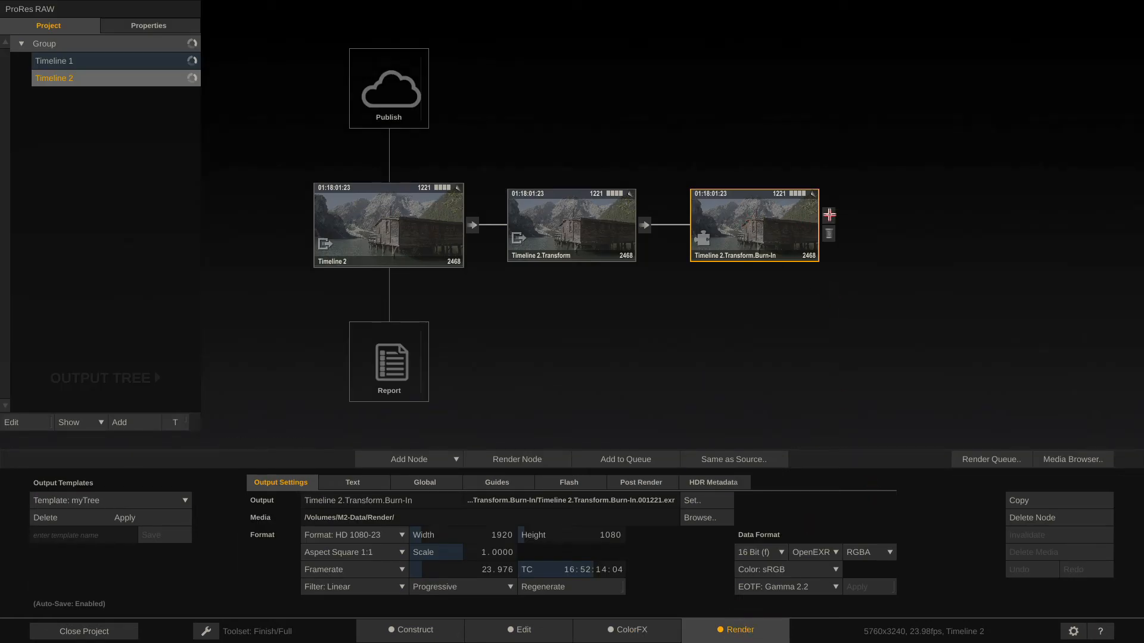
click(828, 215)
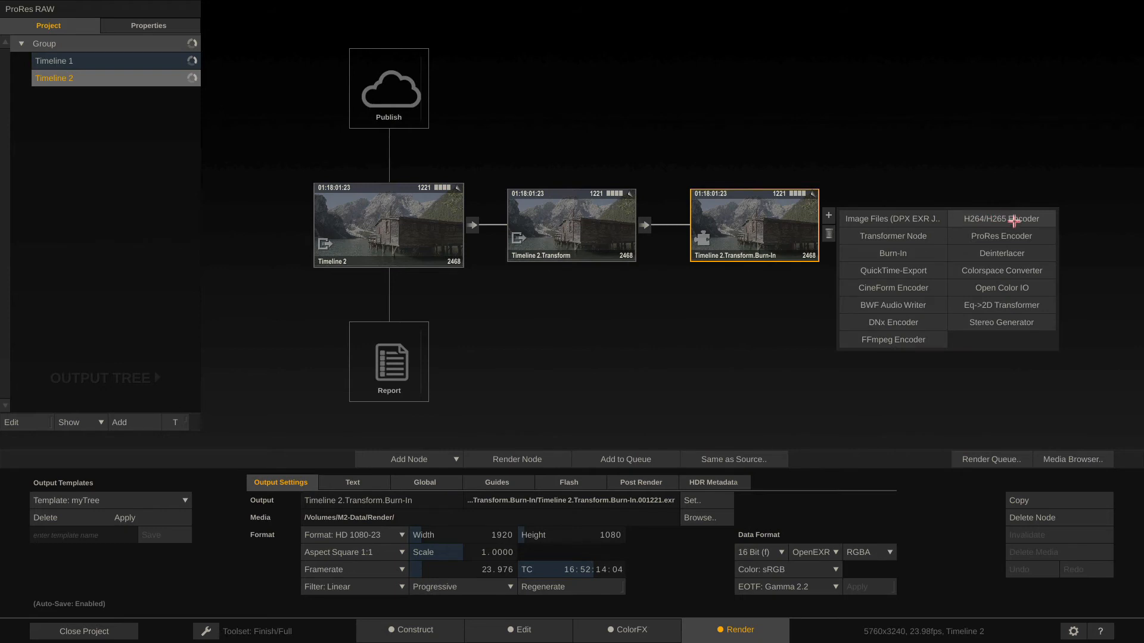
click(1012, 219)
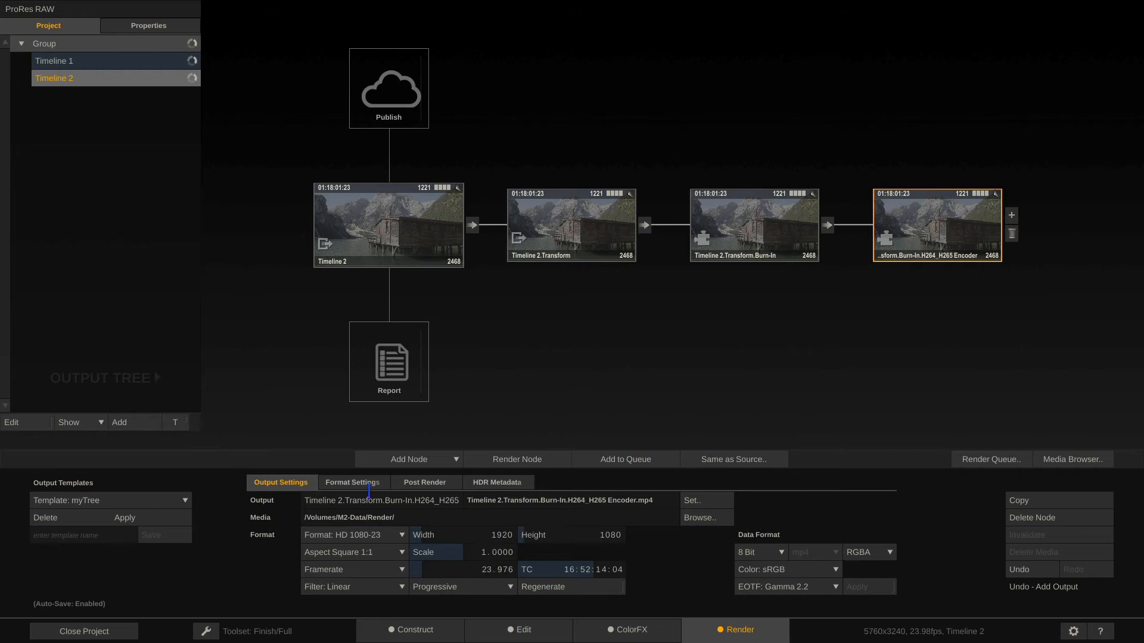
click(358, 483)
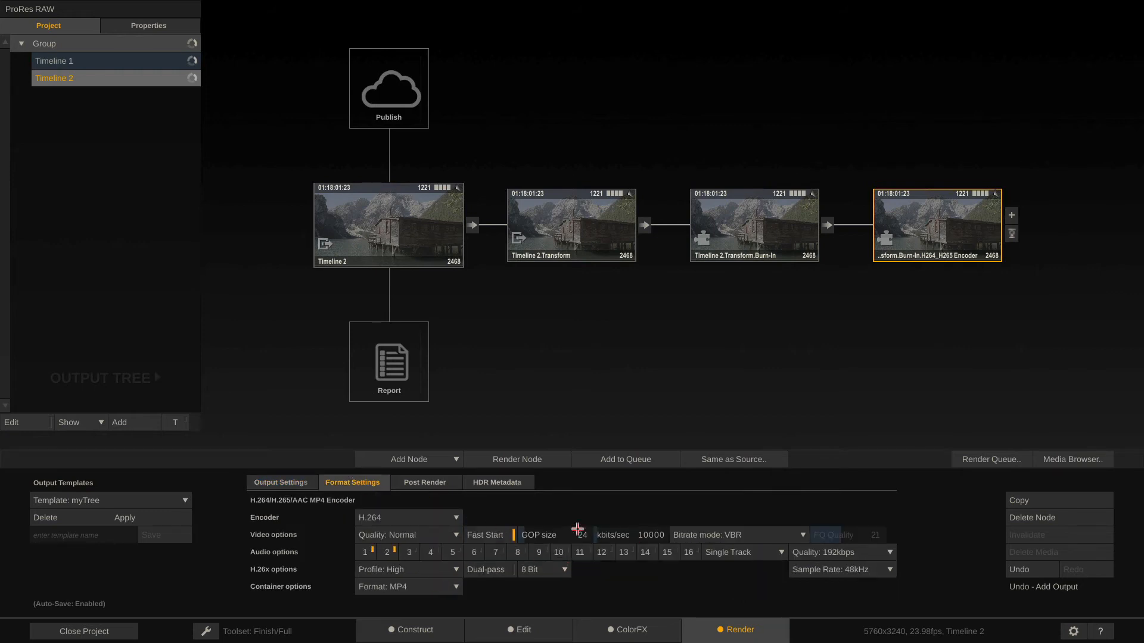
click(408, 552)
click(432, 549)
click(286, 482)
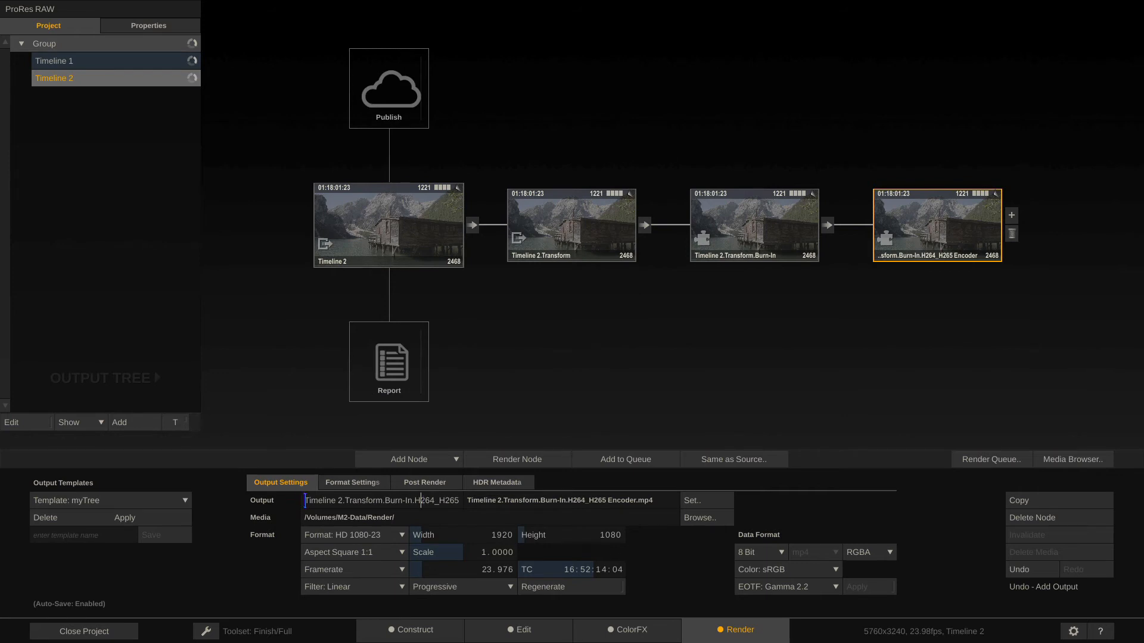
Name the encoder output "My Output H264" and open its filename specification.
drag(305, 500, 577, 500)
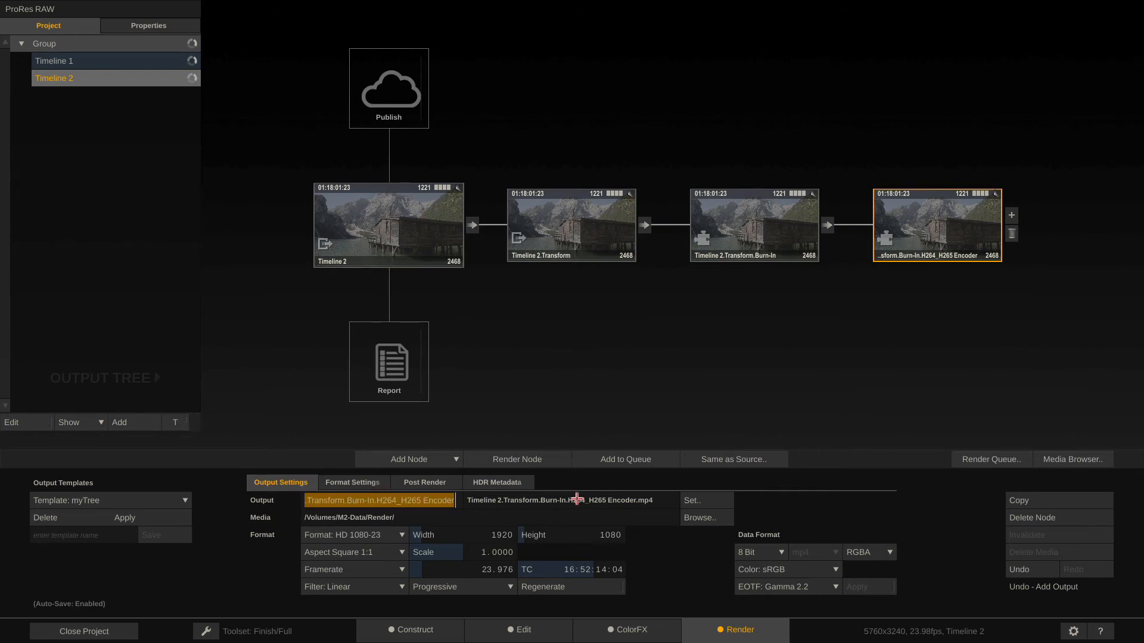
text(My Output H264)
key(Return)
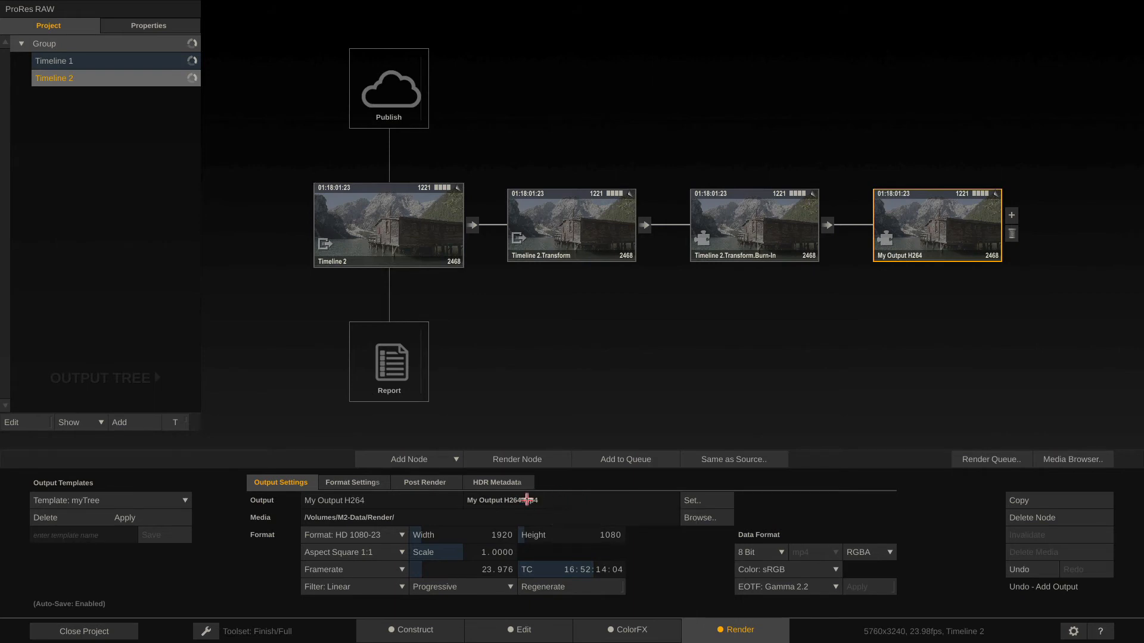
click(548, 500)
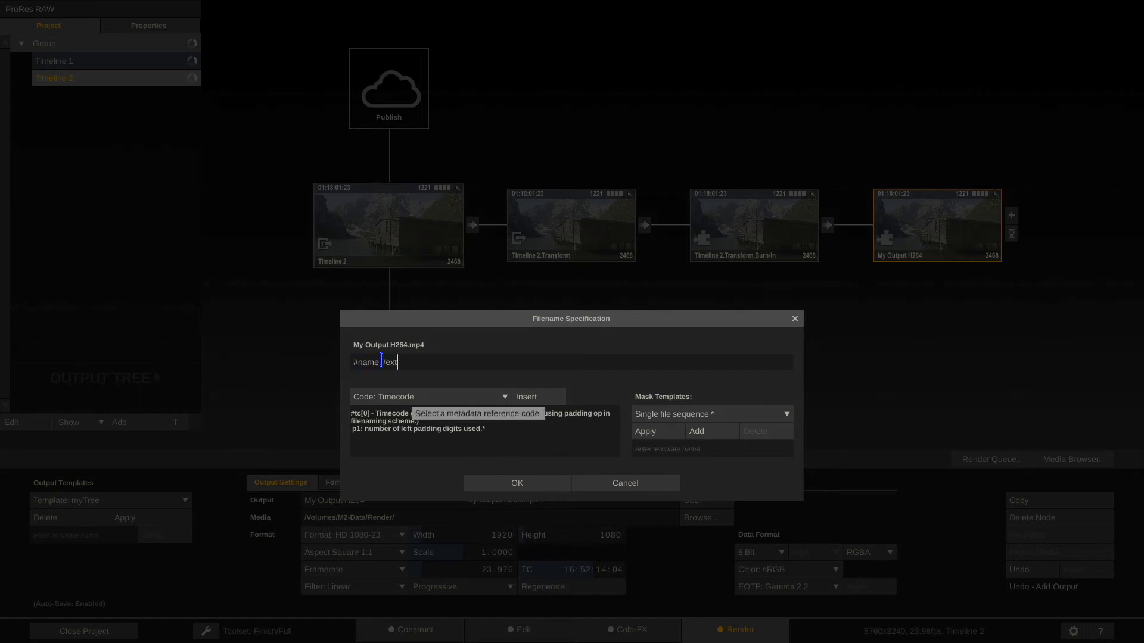
Try replacing the #name code with the fixed name "OnlineReview" in the filename mask and undo it.
drag(382, 361, 321, 362)
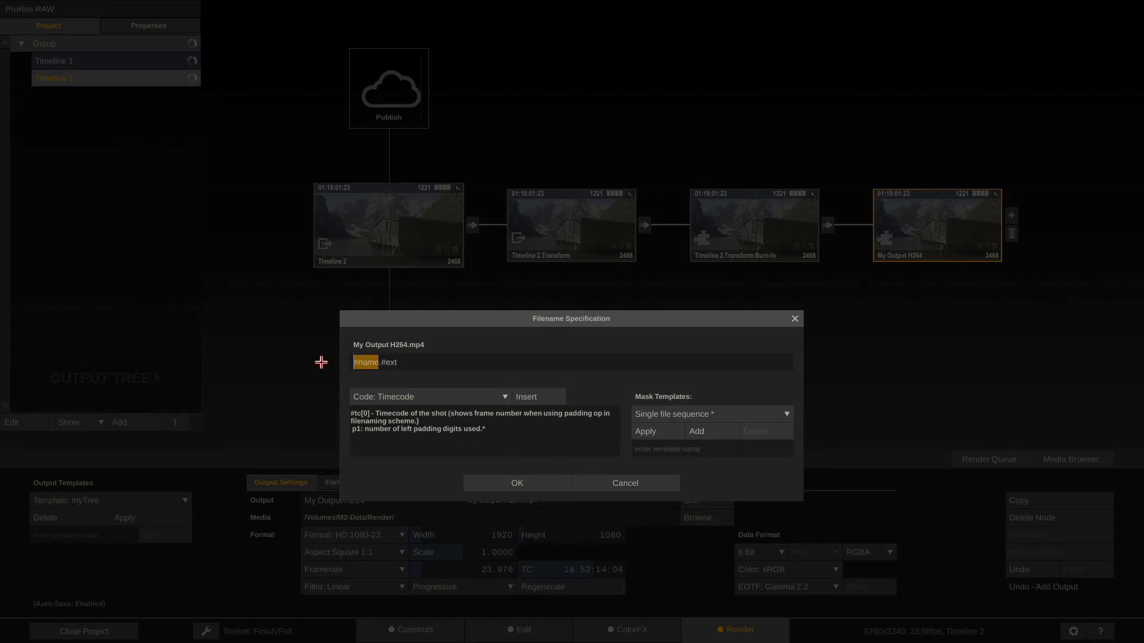
text(OnlineReview)
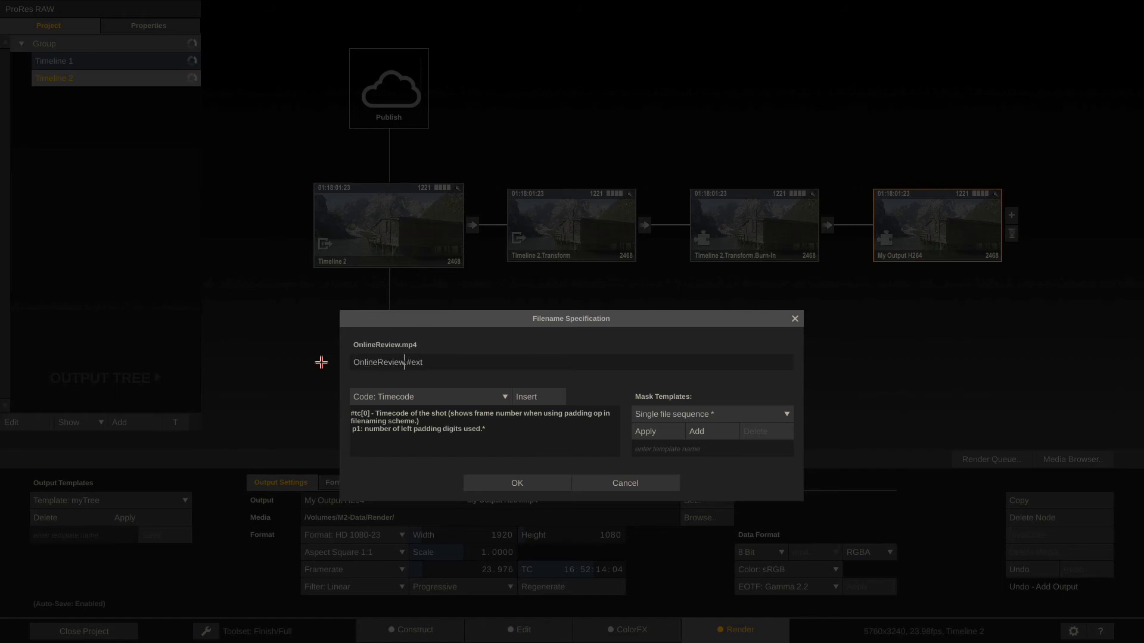
key(ctrl+z)
key(ctrl+z)
key(ctrl+z)
key(ctrl+z)
key(ctrl+z)
key(ctrl+z)
key(ctrl+z)
key(ctrl+z)
key(ctrl+z)
key(ctrl+z)
key(ctrl+z)
key(ctrl+z)
key(ctrl+z)
key(ctrl+z)
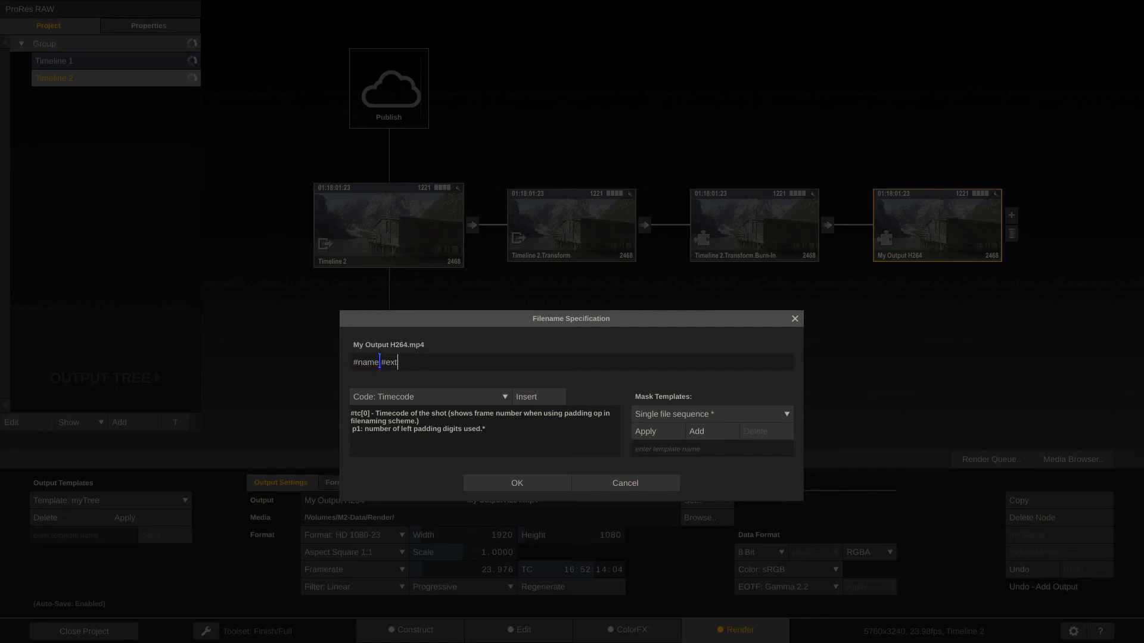
Remove the #name code from the filename mask, keeping the extension code.
drag(379, 362, 334, 361)
key(BackSpace)
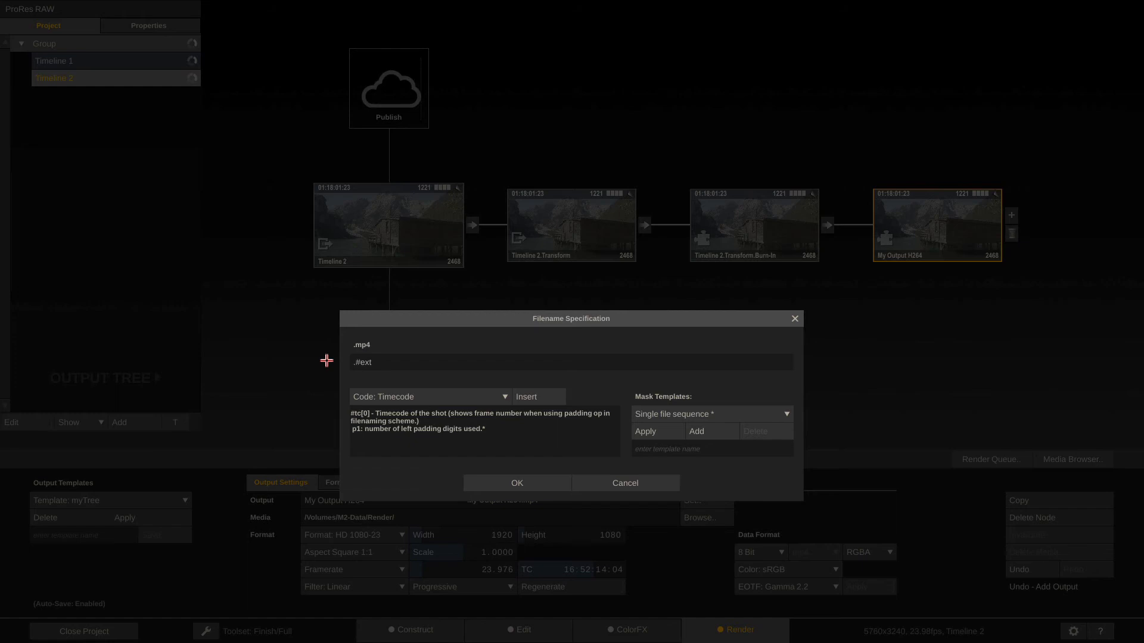
Try the Timeline Name code in the filename mask and delete it again.
click(426, 392)
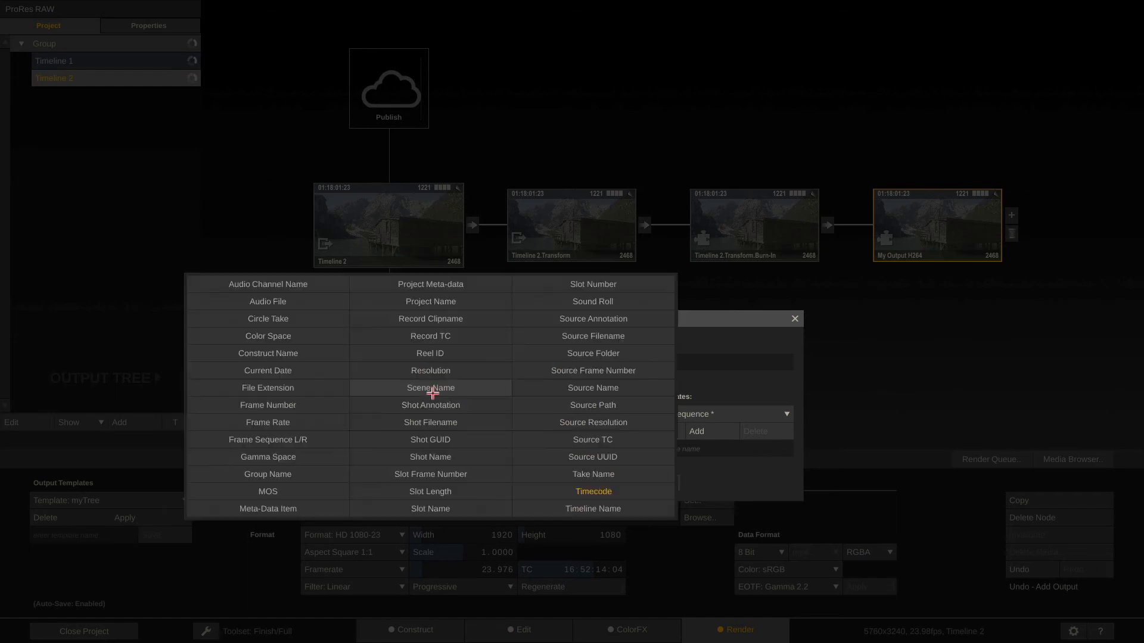
click(609, 388)
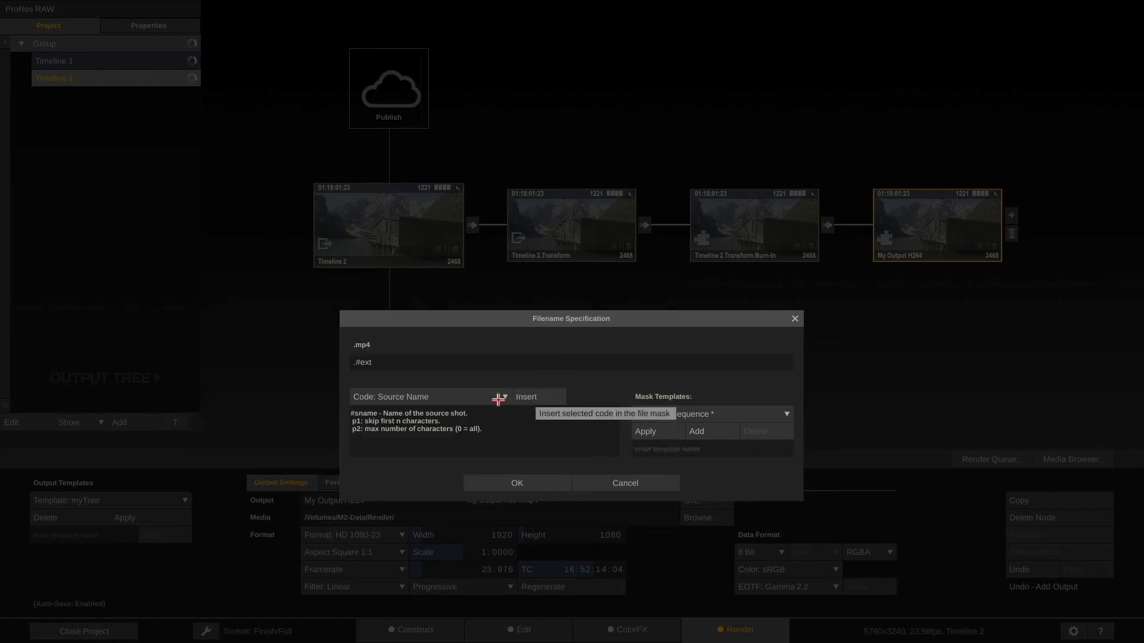
click(469, 395)
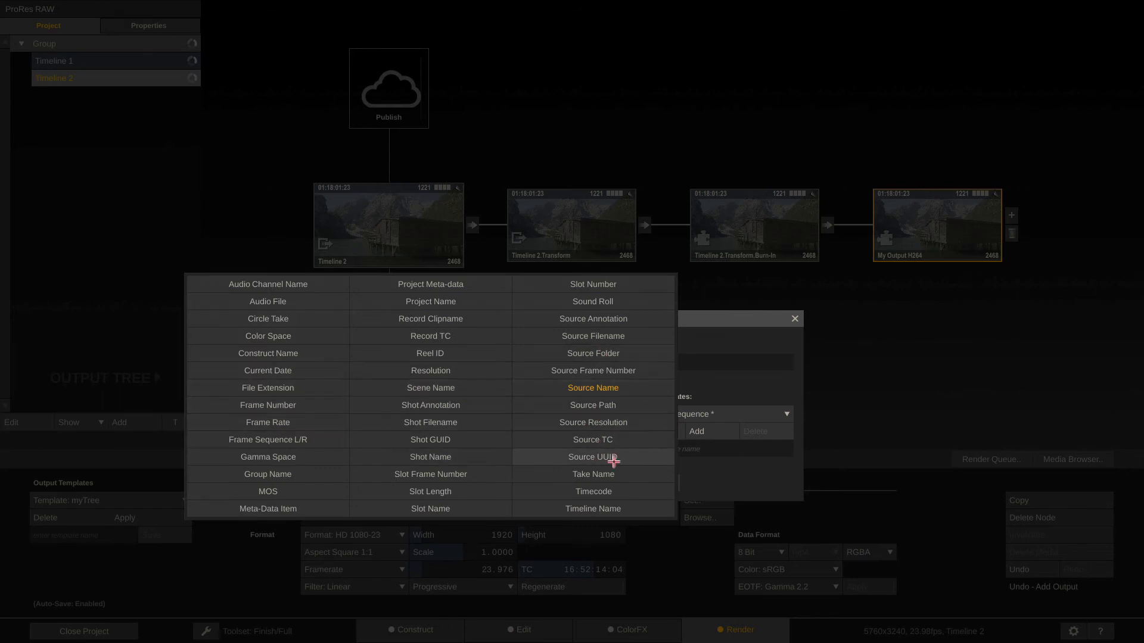
click(583, 507)
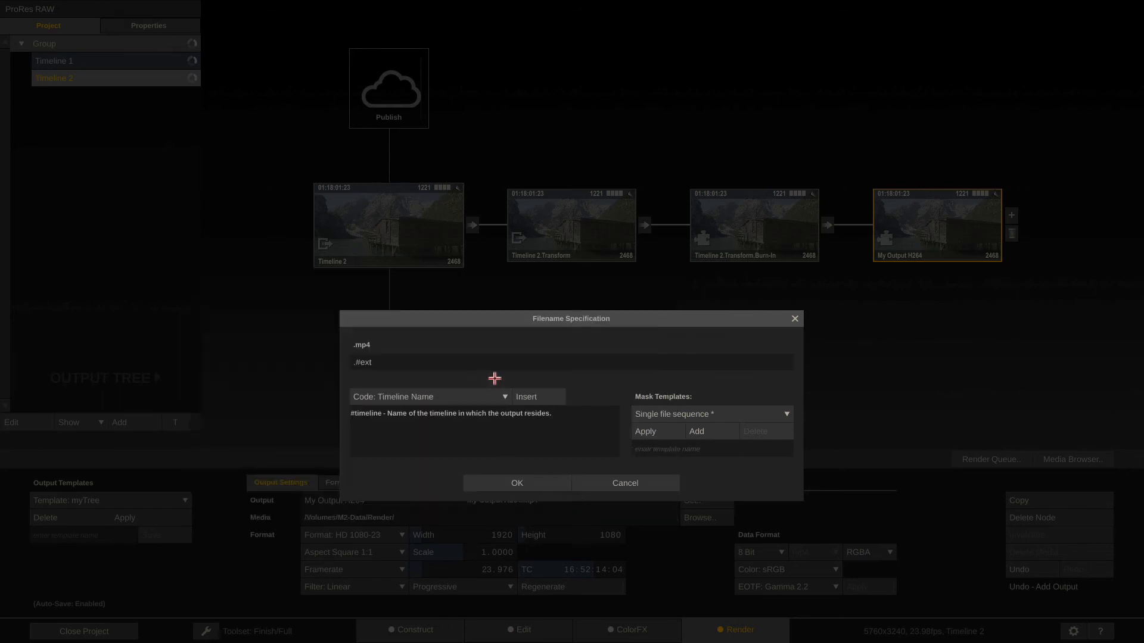
click(526, 397)
key(BackSpace)
key(BackSpace)
key(BackSpace)
key(BackSpace)
key(BackSpace)
key(BackSpace)
key(BackSpace)
key(BackSpace)
key(BackSpace)
Insert the Source Name code (#sname) before the extension in the filename mask and confirm the filename specification.
click(438, 390)
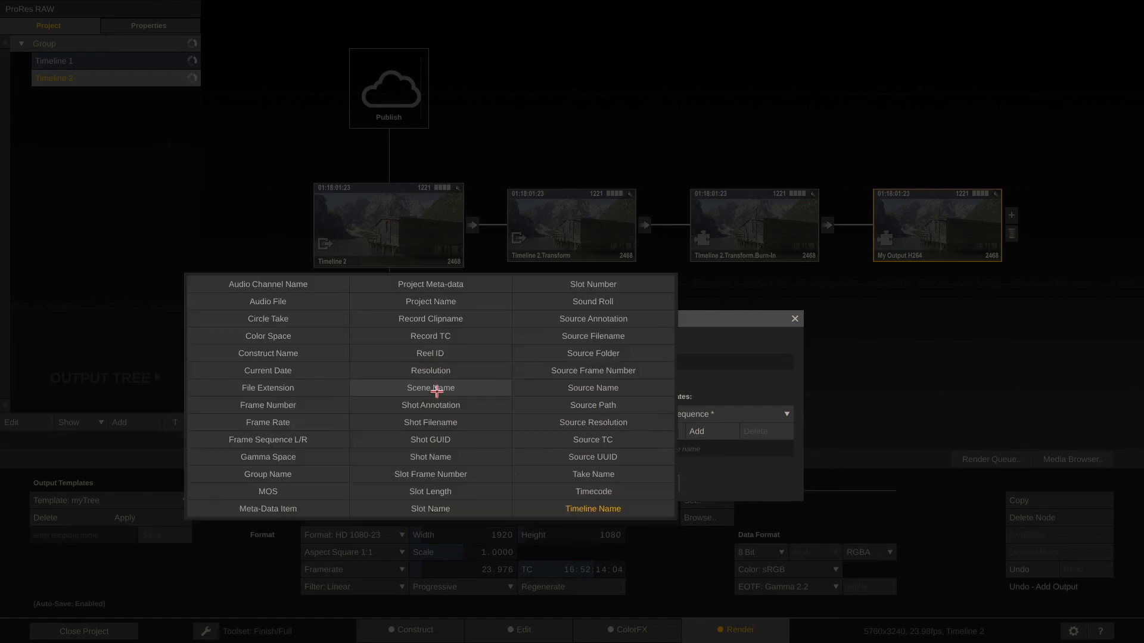
click(607, 391)
click(525, 398)
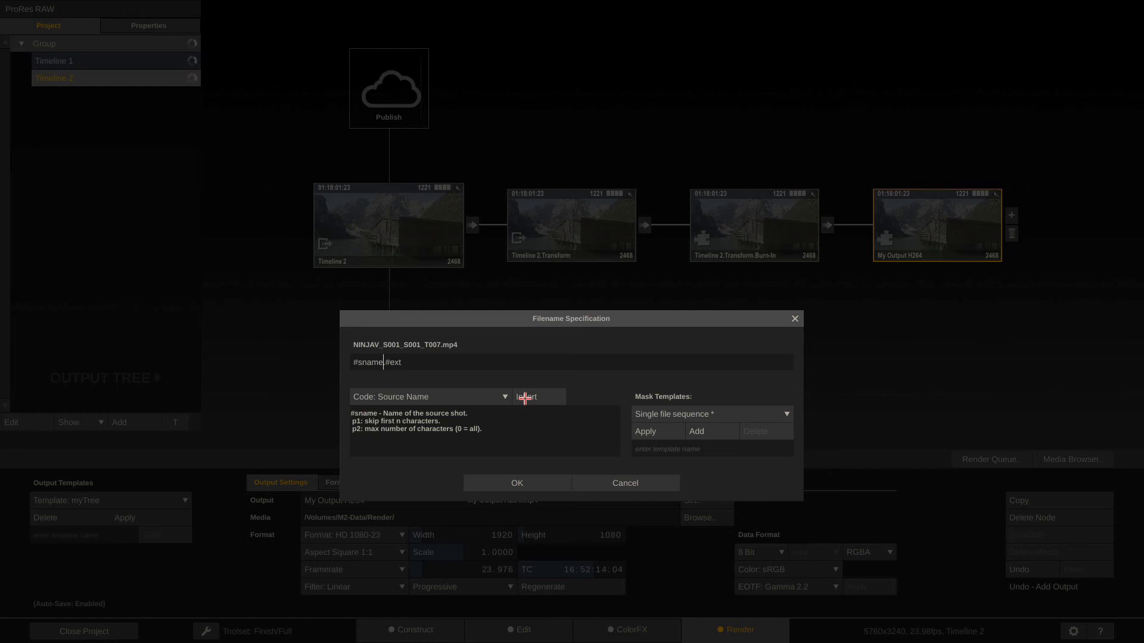
click(510, 484)
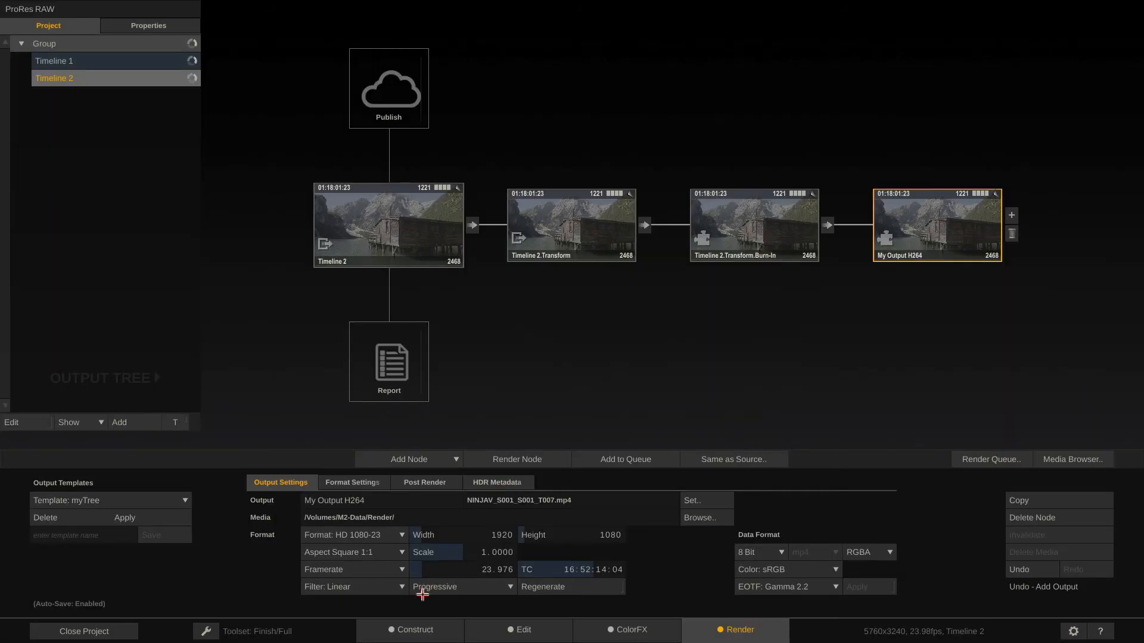
Check Timeline 2's source clips in Construct, return to Render and open My Output H264's filename specification.
click(405, 631)
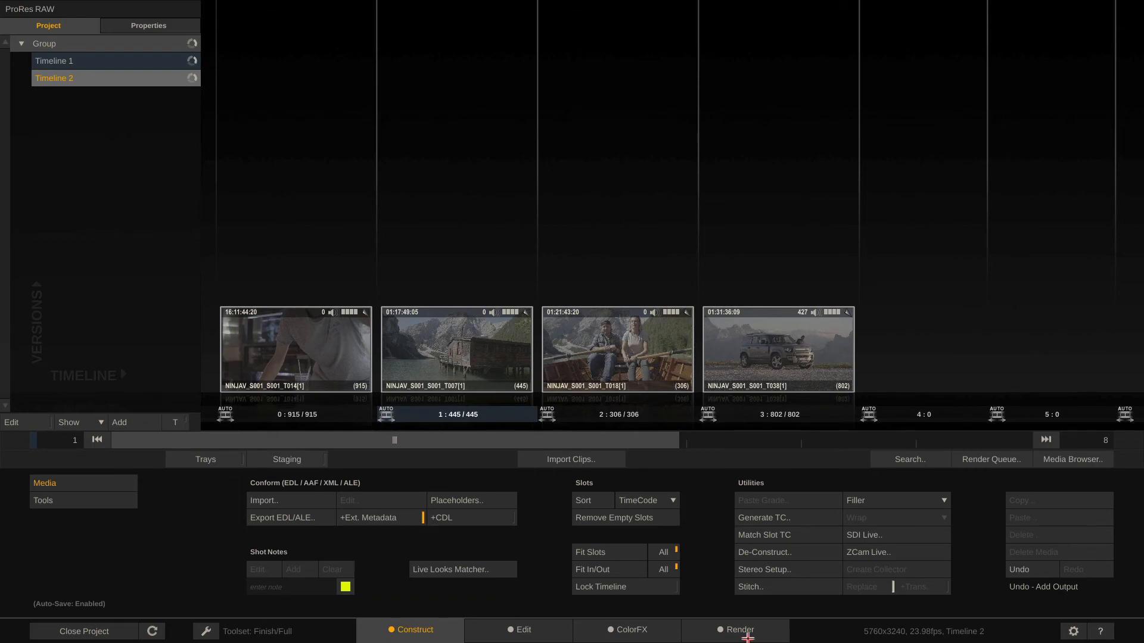
click(745, 633)
click(632, 498)
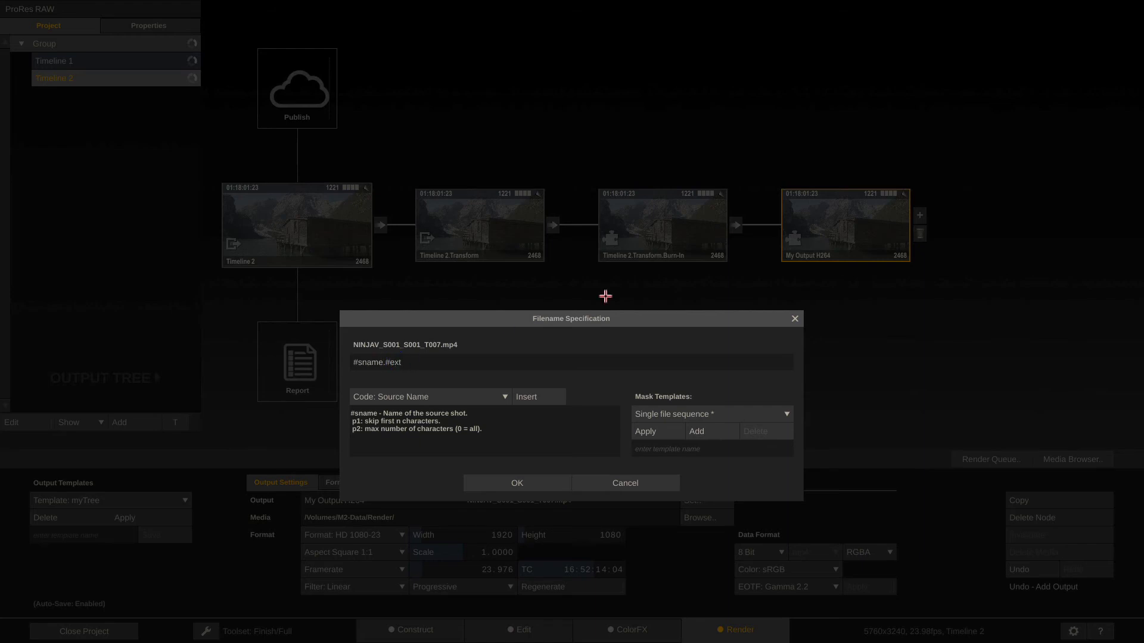
Try adding _#date to the filename mask and delete the addition again.
text(_#date)
key(BackSpace)
key(BackSpace)
key(BackSpace)
key(BackSpace)
text(res)
key(BackSpace)
key(BackSpace)
key(BackSpace)
key(BackSpace)
key(BackSpace)
Put OnlineReview\#date\ in front of #sname.#ext in the filename mask to create dated subfolders.
text(Onp)
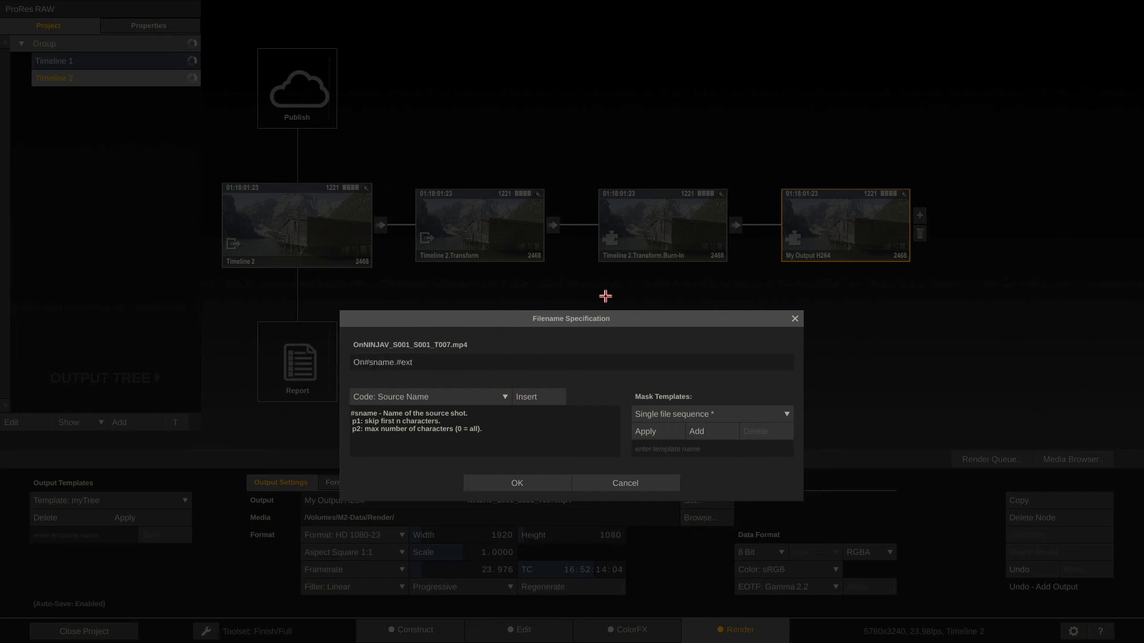
key(BackSpace)
text(lineRevie)
text(w)
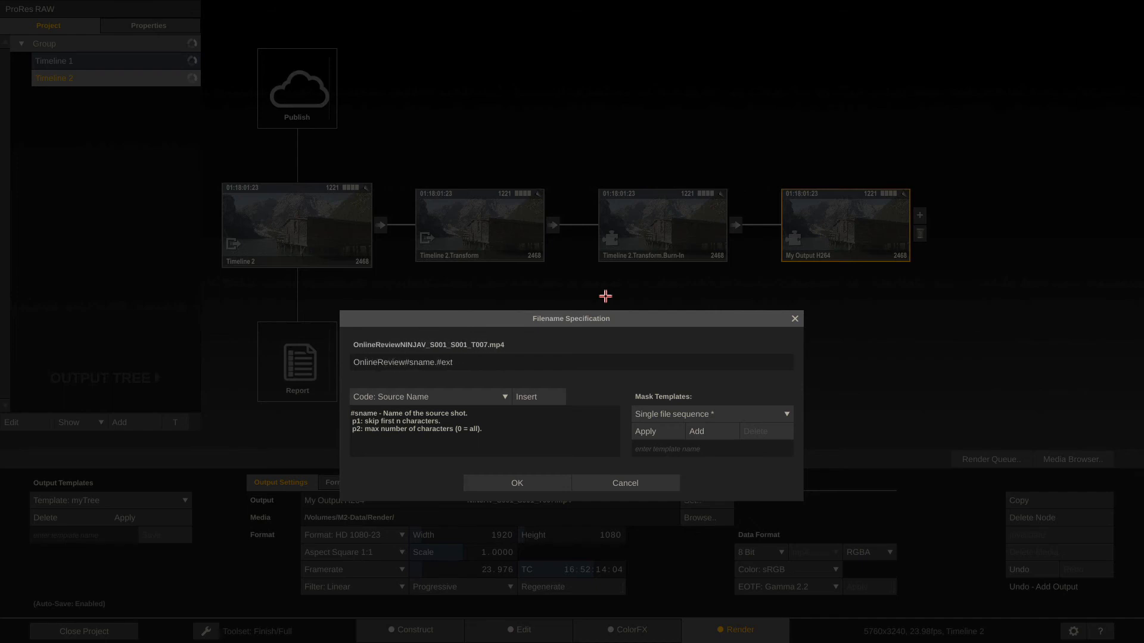
text(/)
text(#date)
text(\)
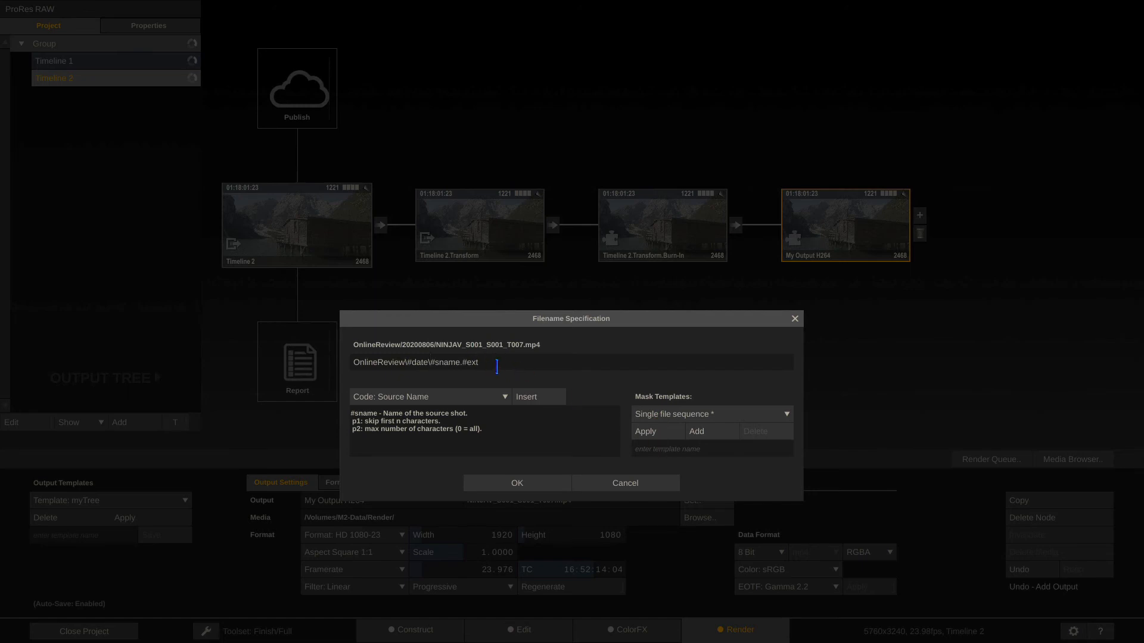
Save the filename mask as a template named MyFilemaskTemplate and confirm the filename specification.
click(648, 449)
click(705, 434)
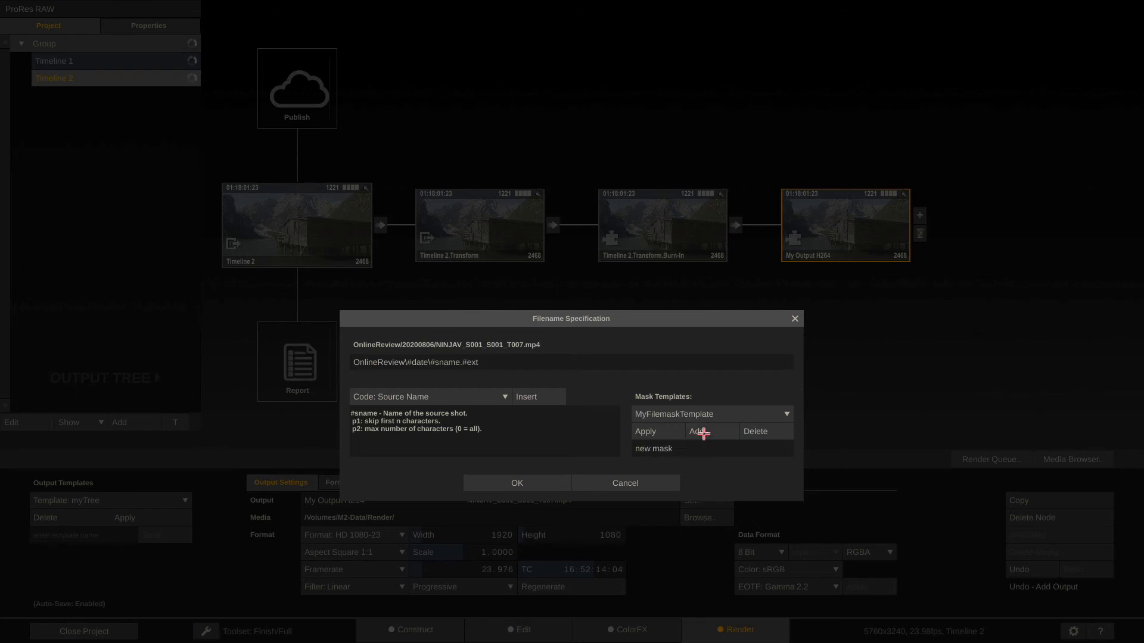
click(501, 484)
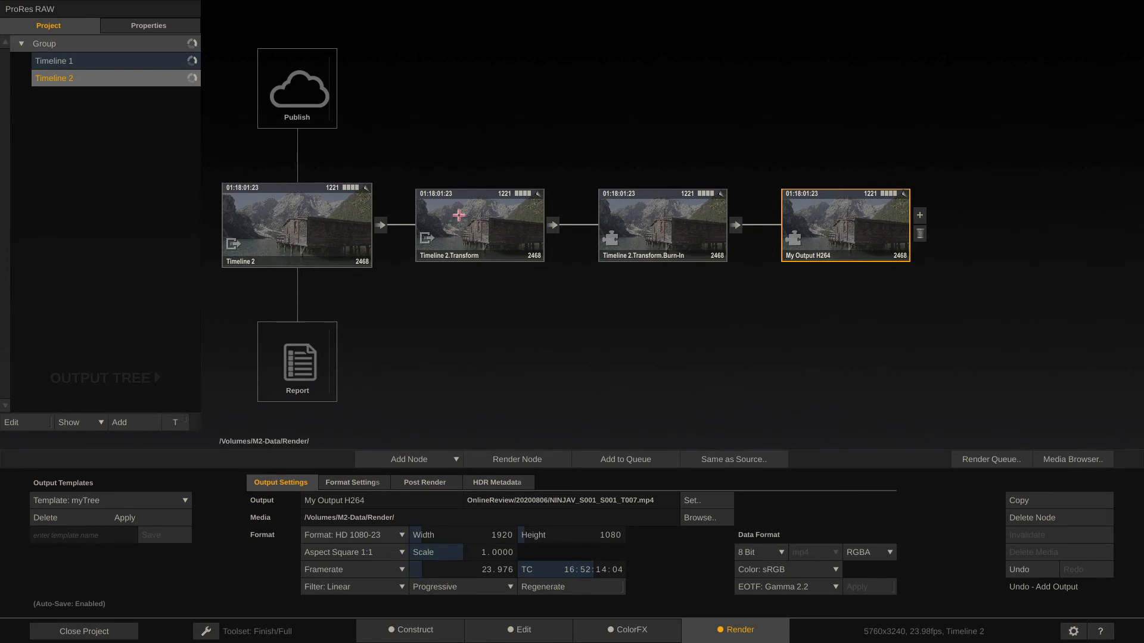
Add a ProRes Encoder node and a DNx Encoder node directly to the Timeline 2 main output.
click(295, 239)
click(381, 206)
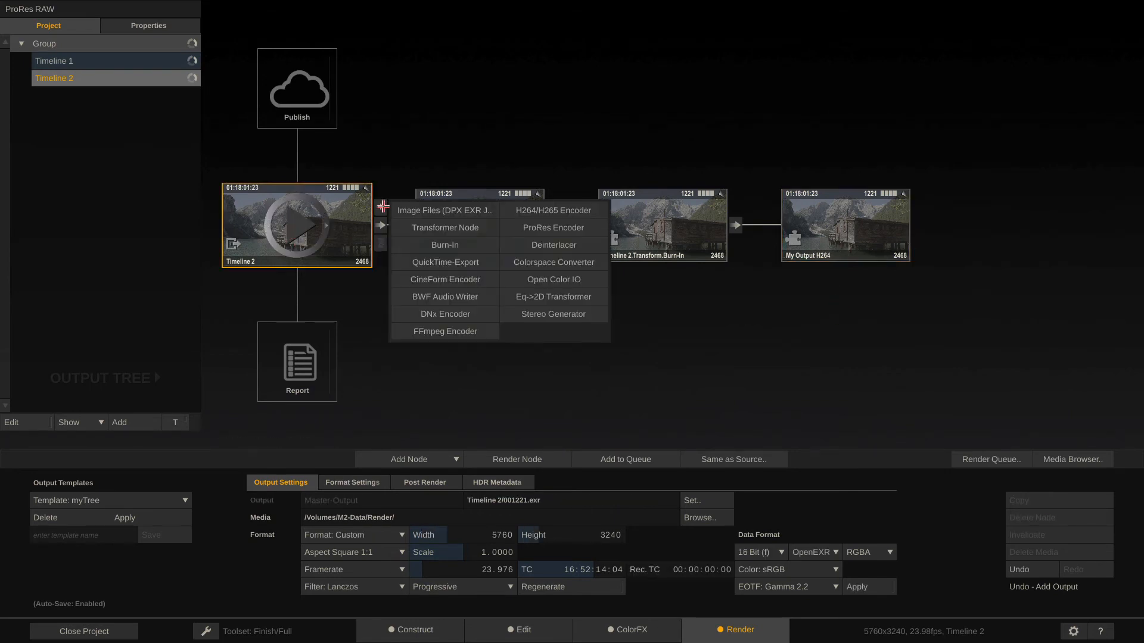
click(577, 227)
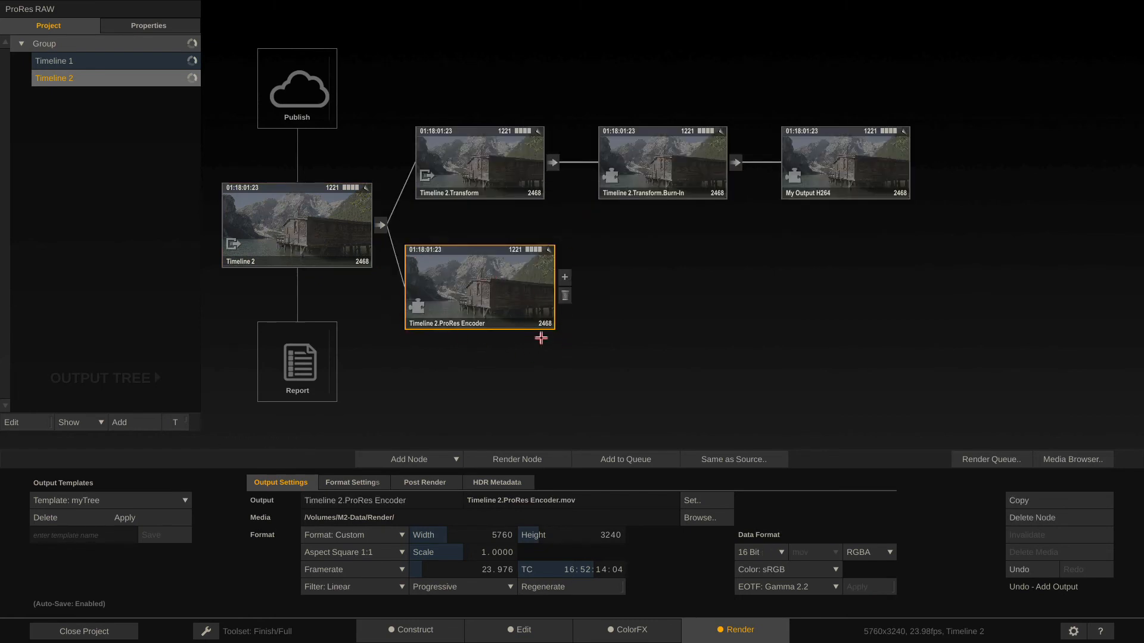
click(324, 220)
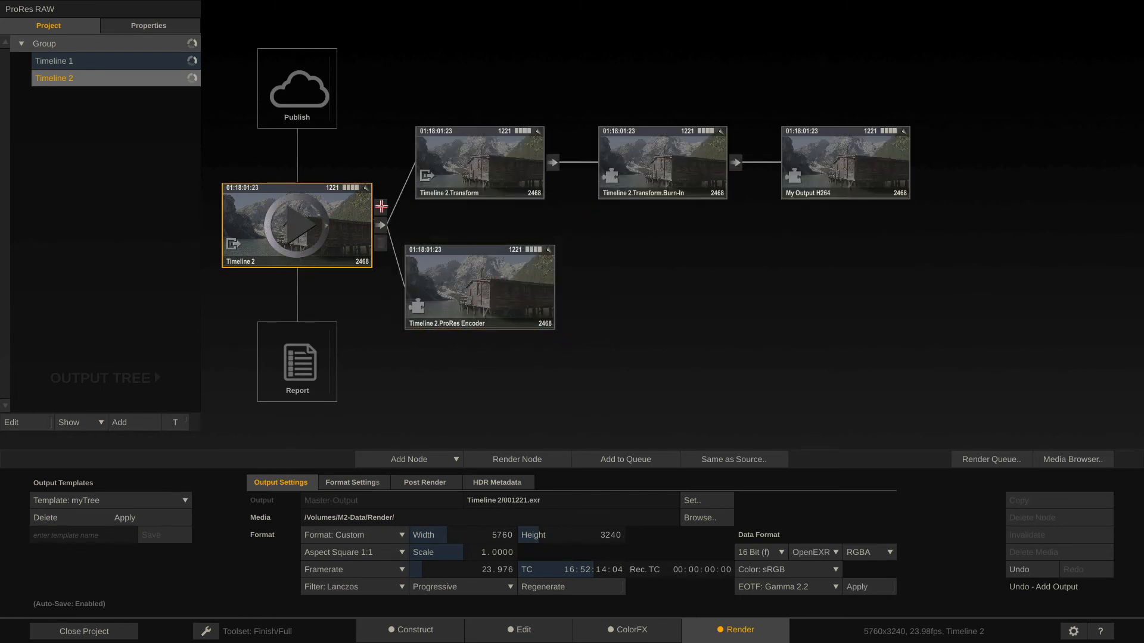
click(380, 207)
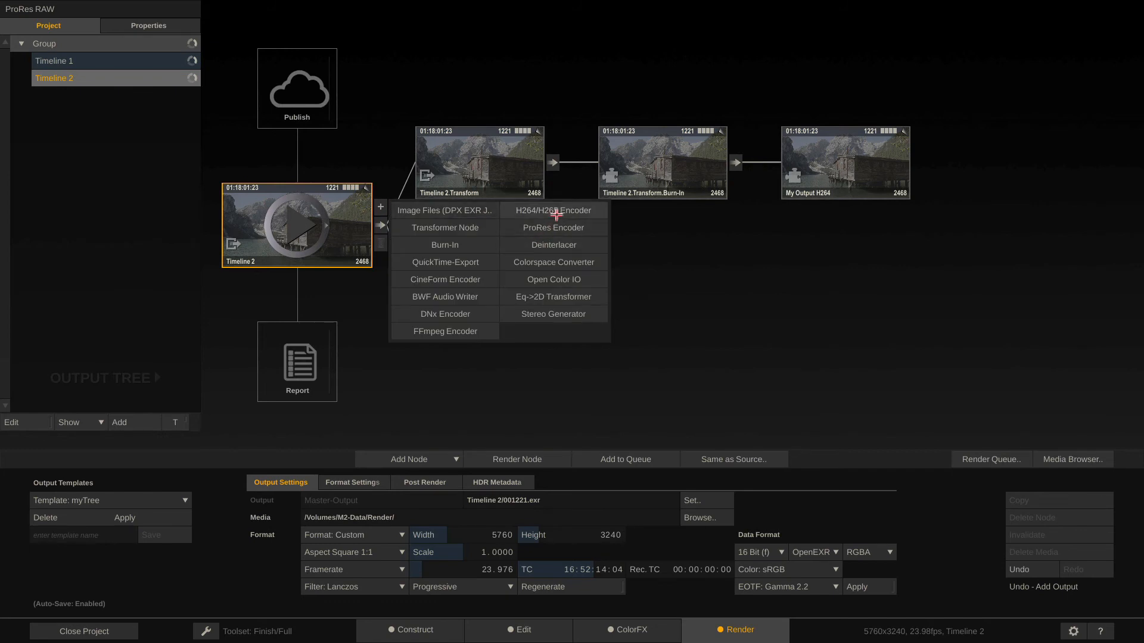
click(465, 314)
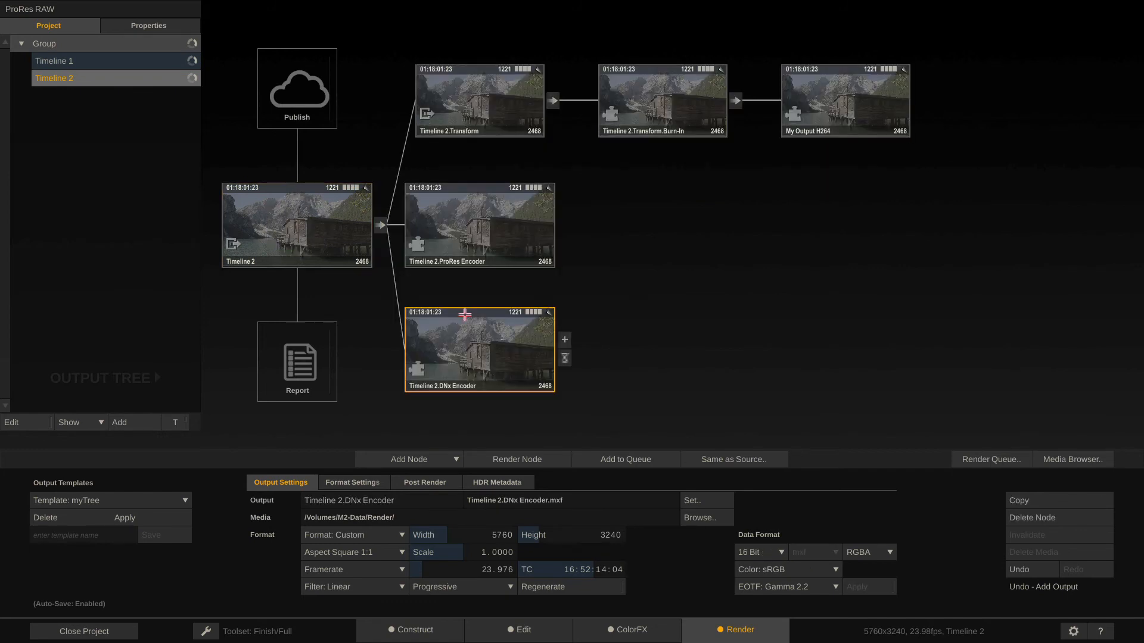
Apply MyFilemaskTemplate to the DNx Encoder node's filename specification and confirm it.
click(570, 500)
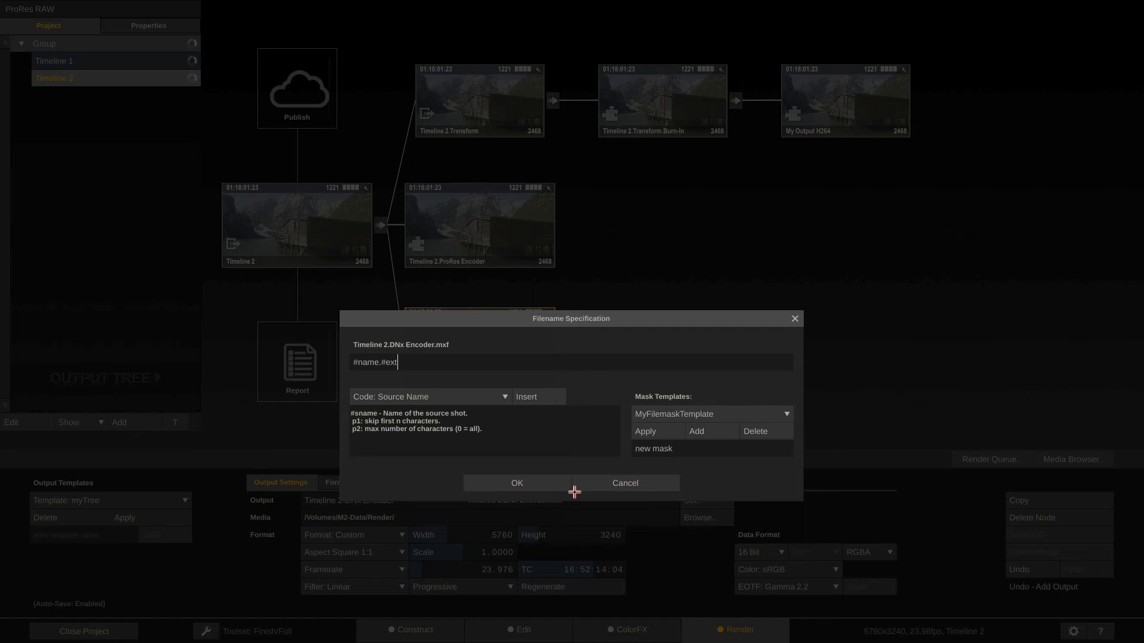
click(735, 409)
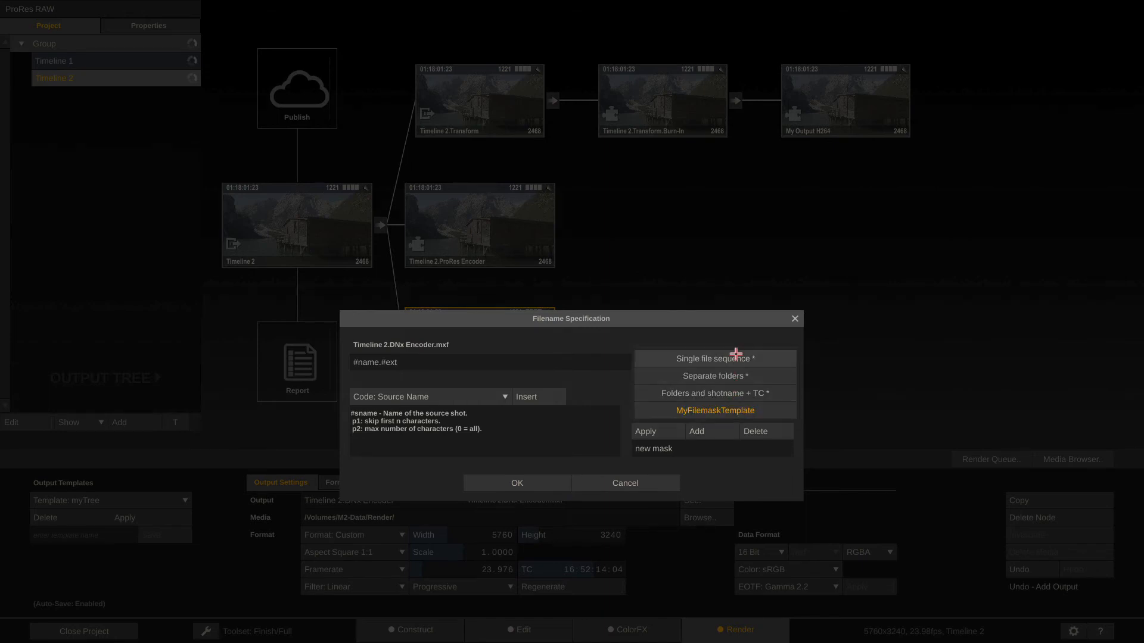
click(723, 409)
click(644, 430)
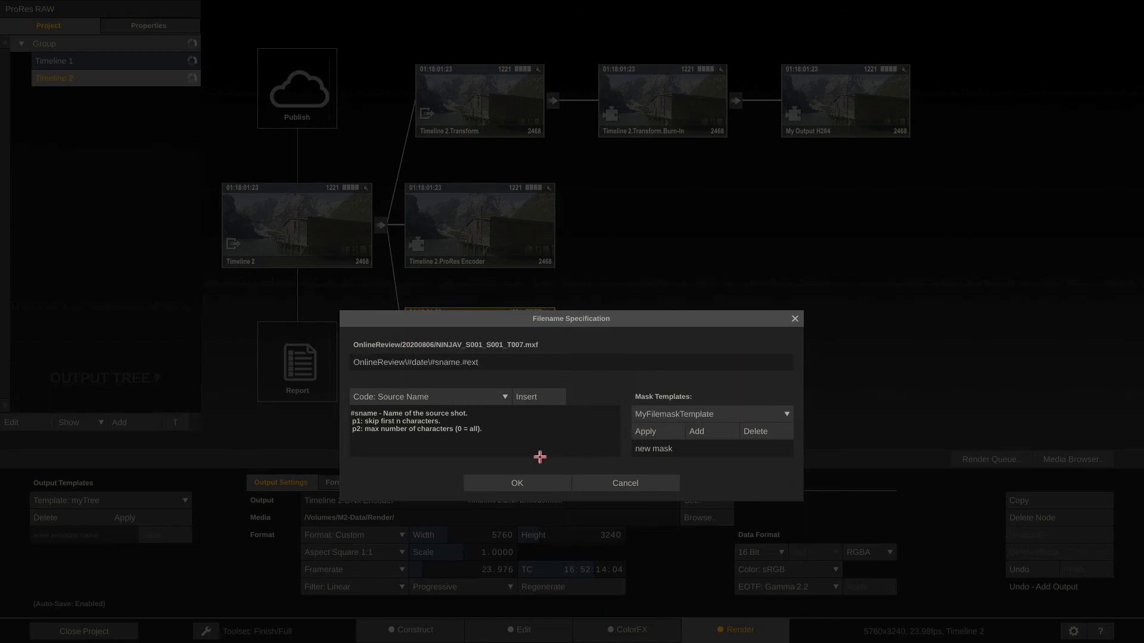
click(483, 484)
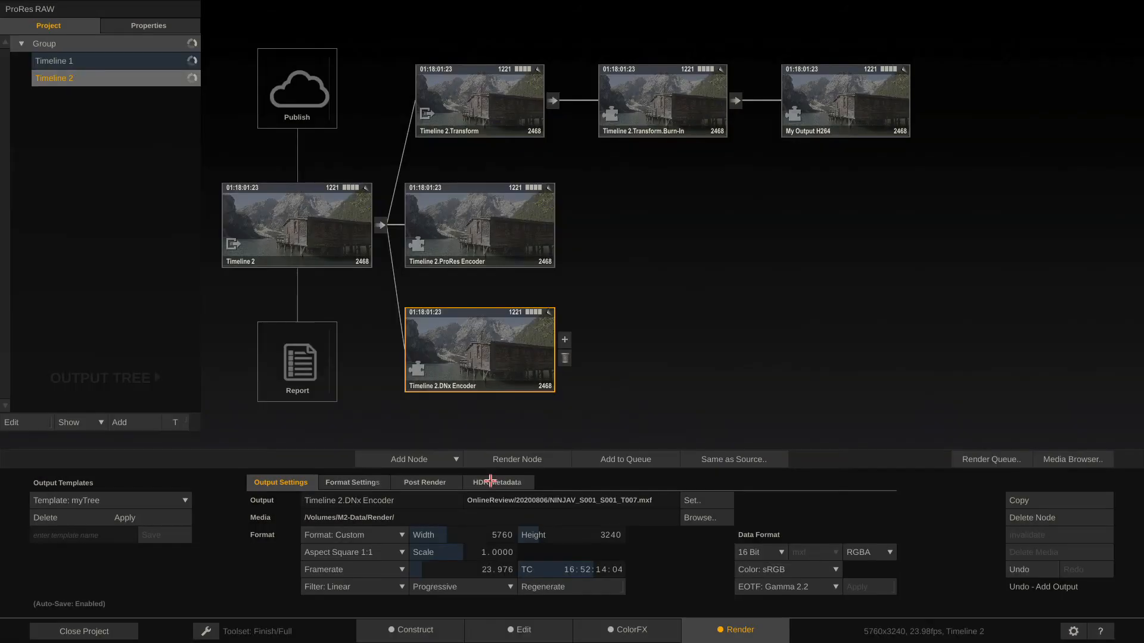
Apply MyFilemaskTemplate to the ProRes Encoder node's filename specification and confirm it.
click(492, 242)
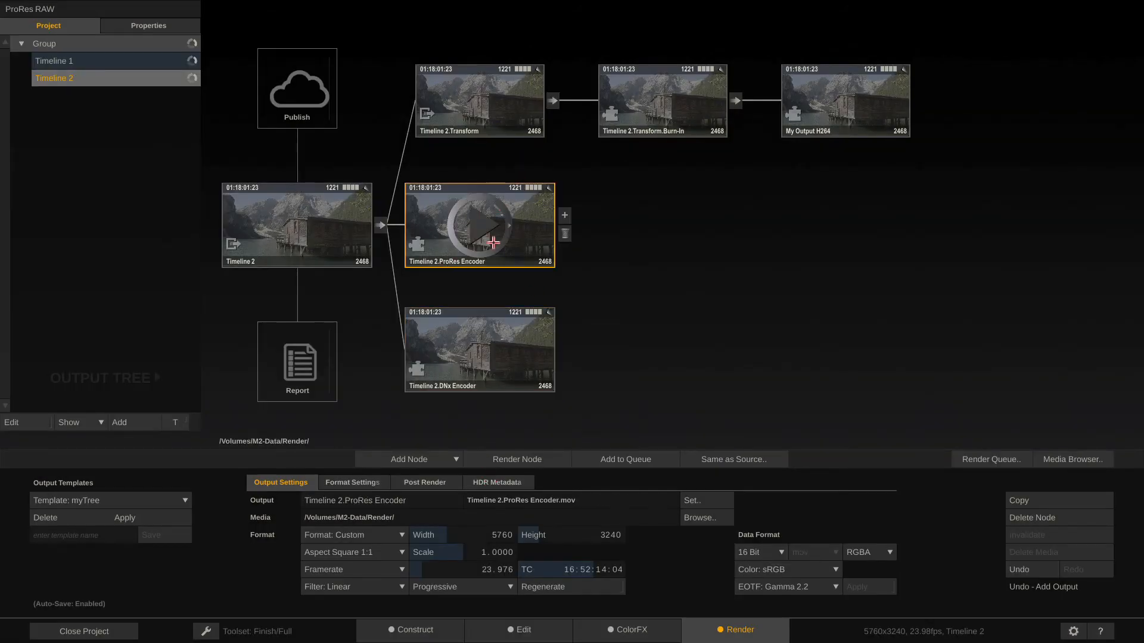
click(654, 498)
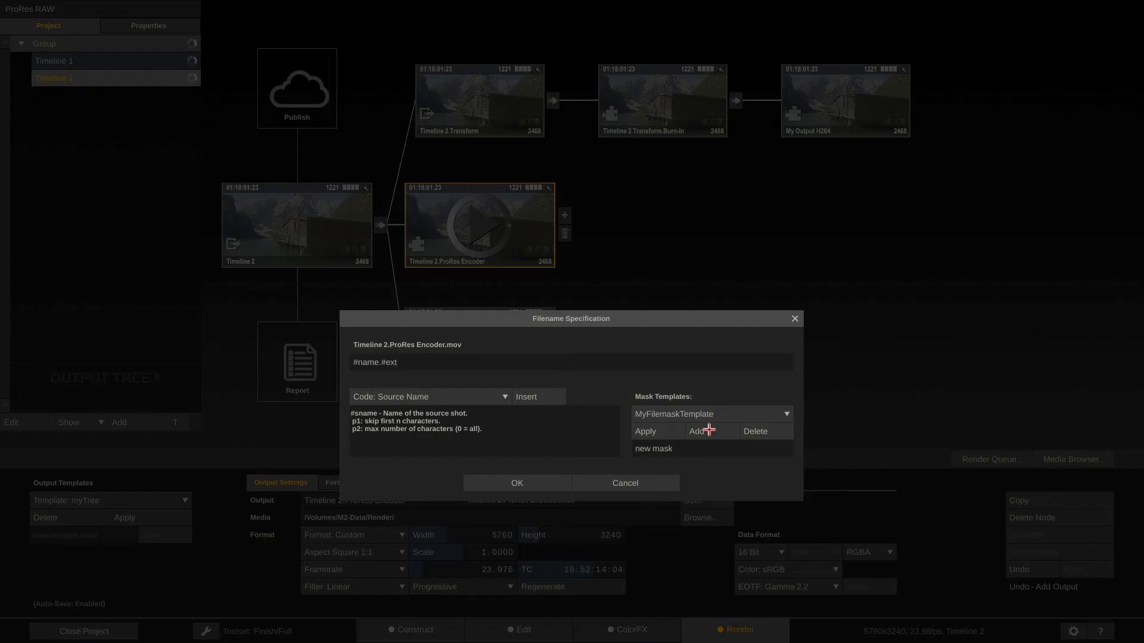
click(500, 483)
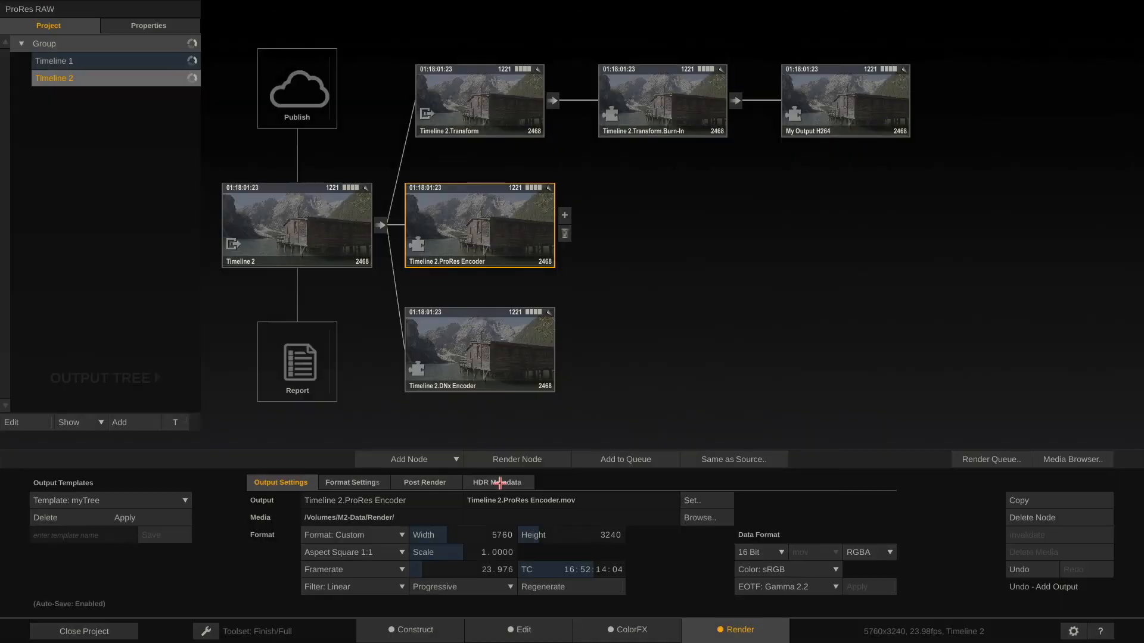
click(527, 493)
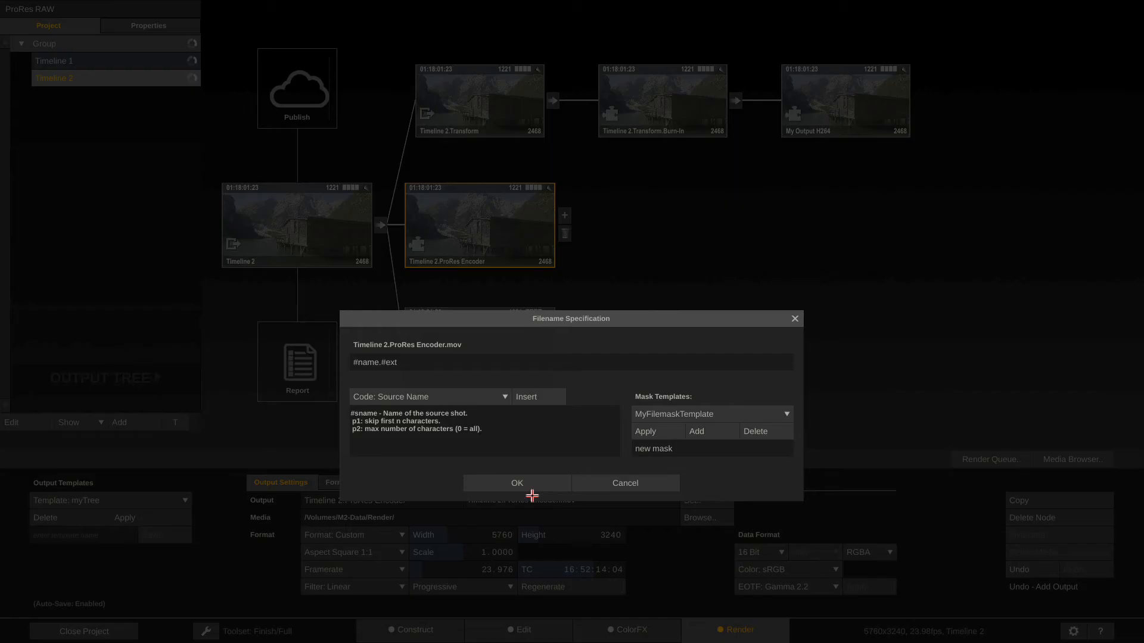
click(645, 431)
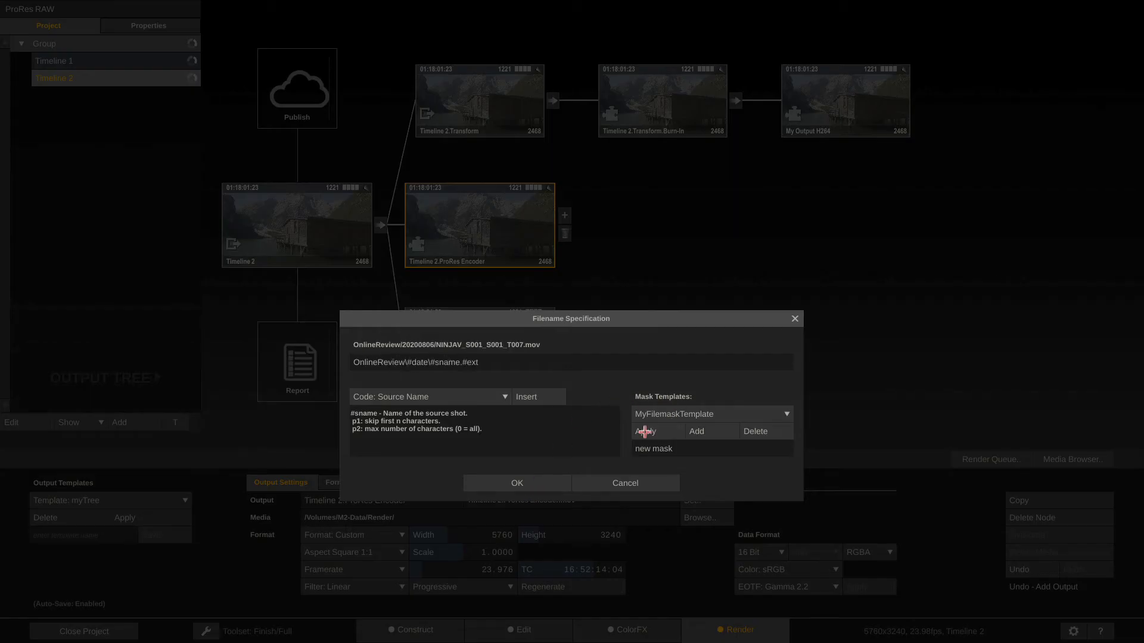
click(487, 485)
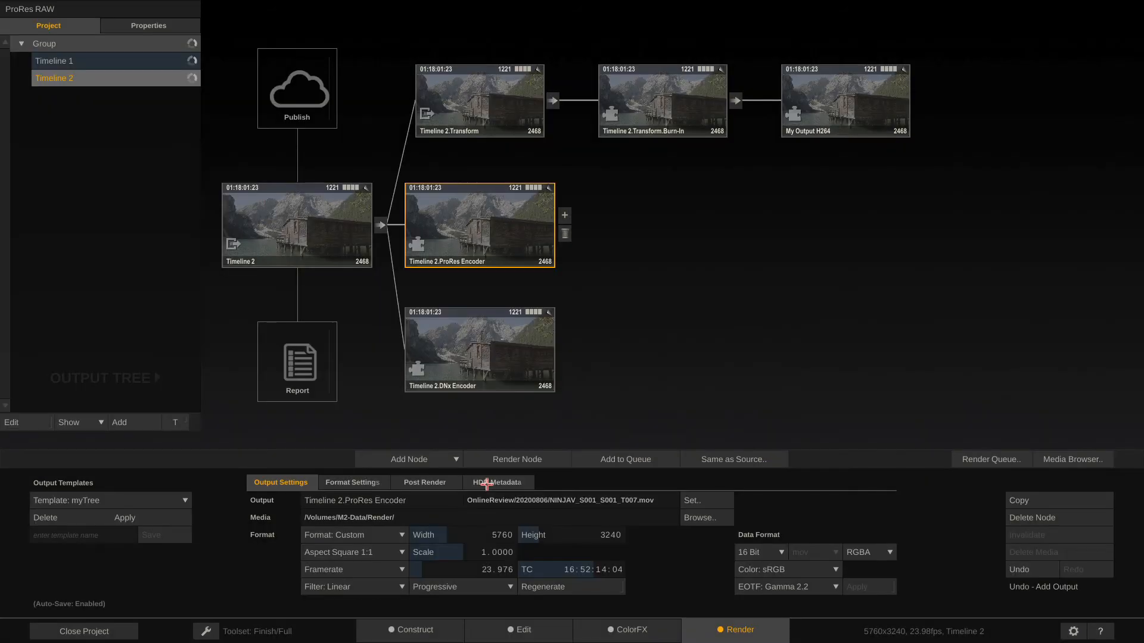
Review the output filenames of the H264, ProRes and DNx nodes and inspect their entries in the Render Queue.
click(487, 349)
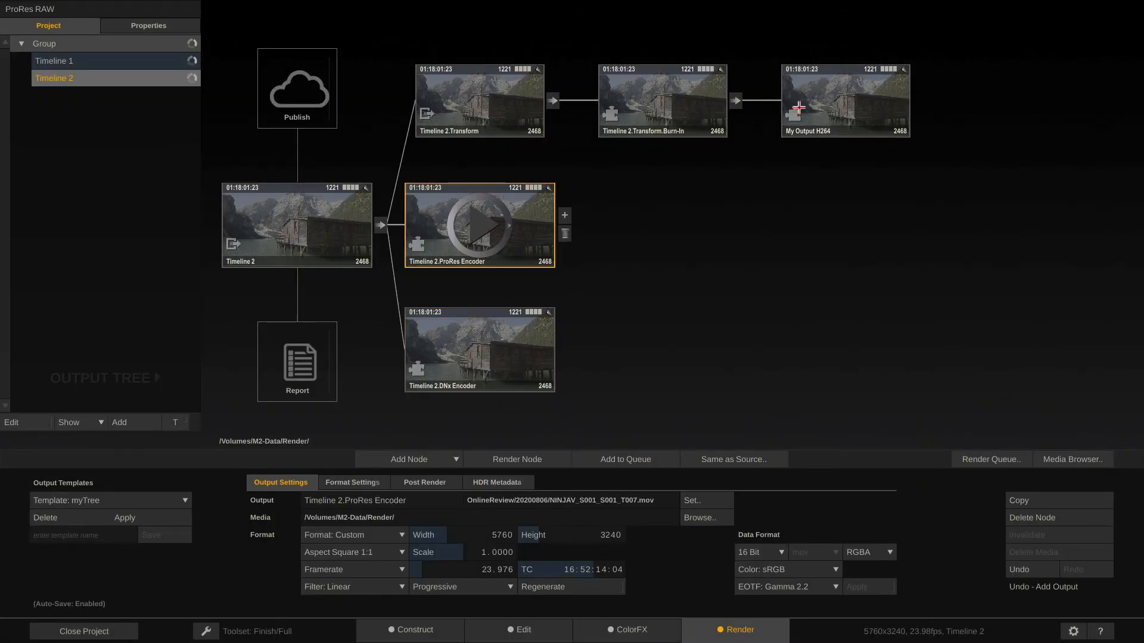
click(826, 116)
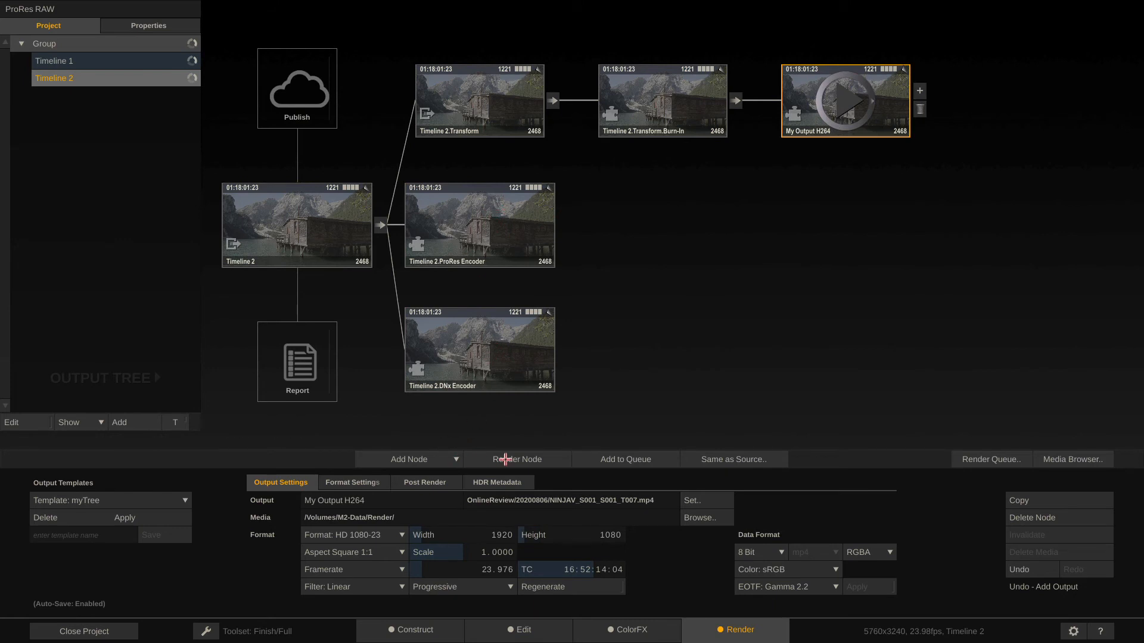
click(521, 248)
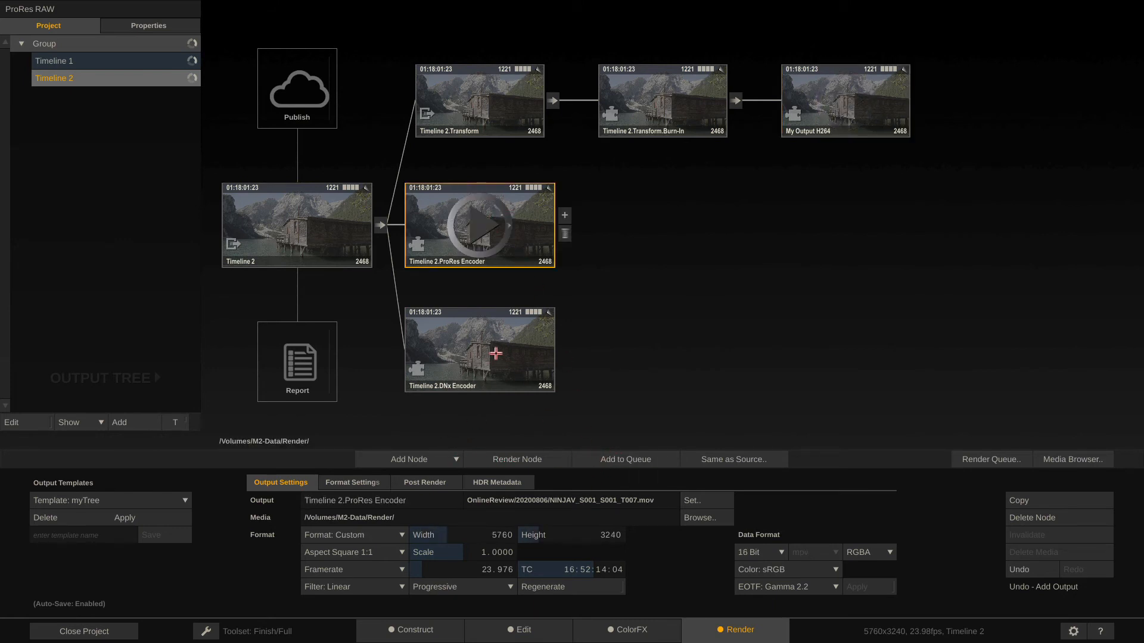
click(497, 354)
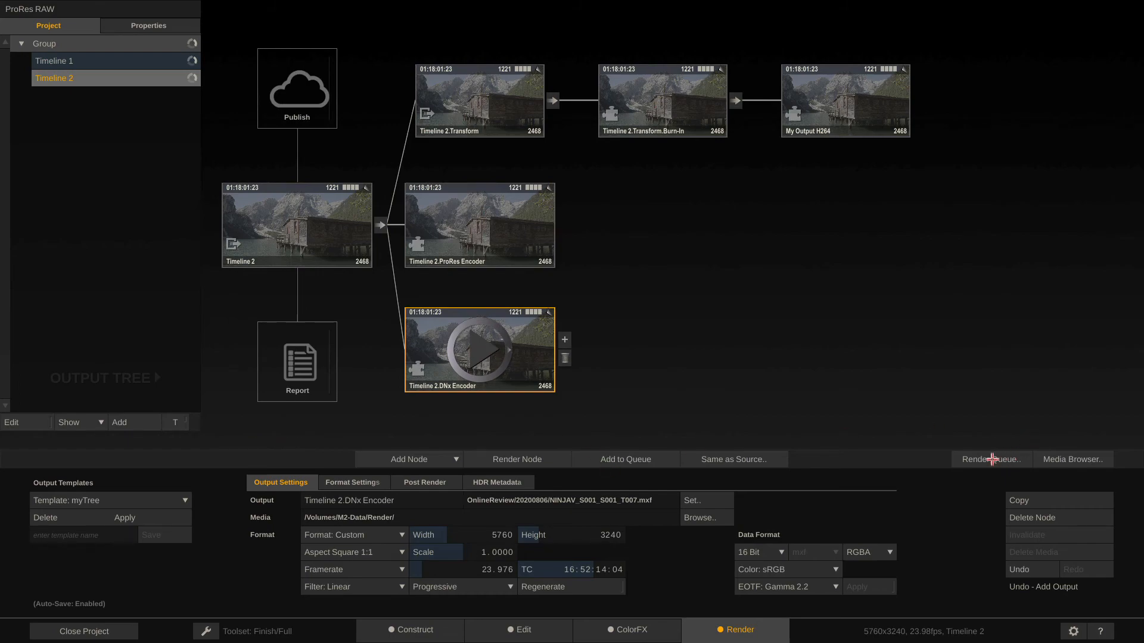
click(992, 460)
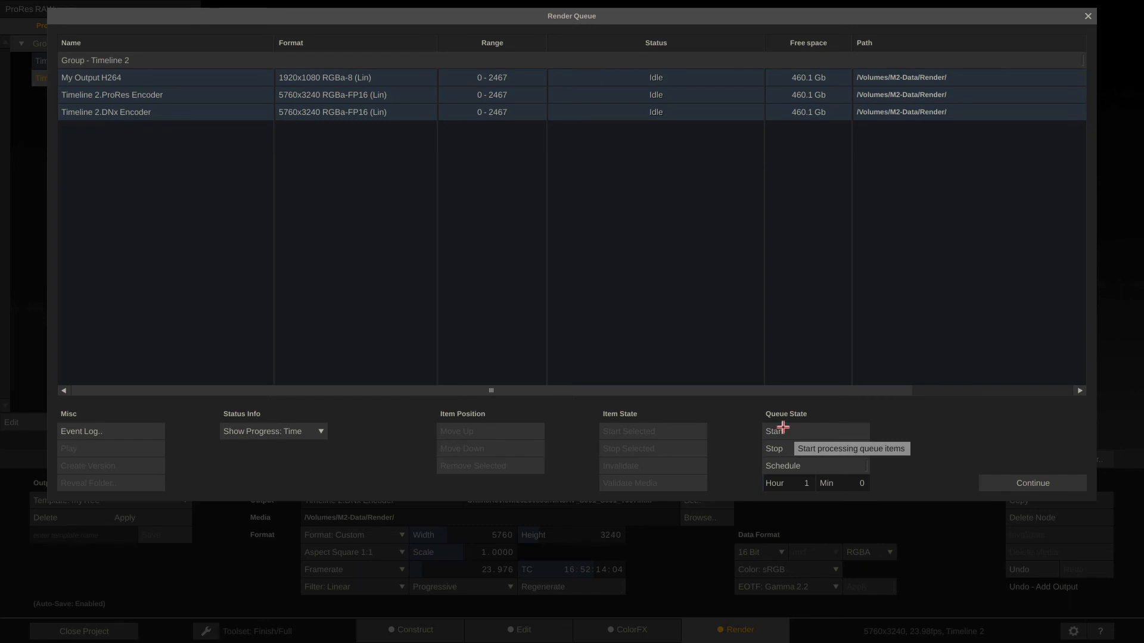
click(1013, 485)
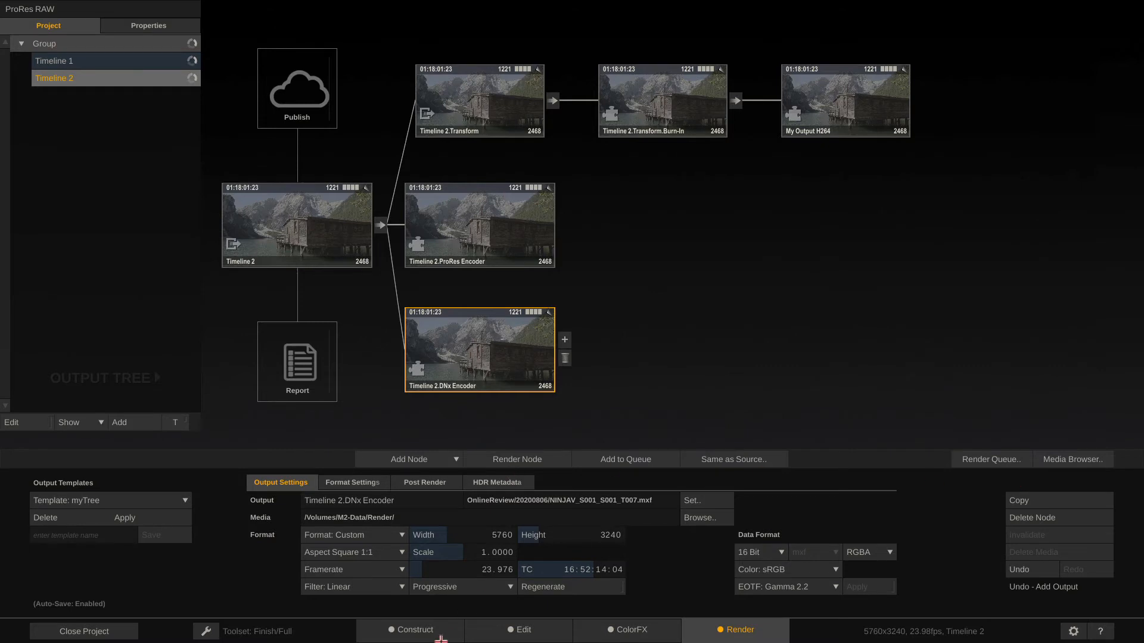
Duplicate Timeline 2 in the Construct project list and rename the copy Looks.
click(425, 630)
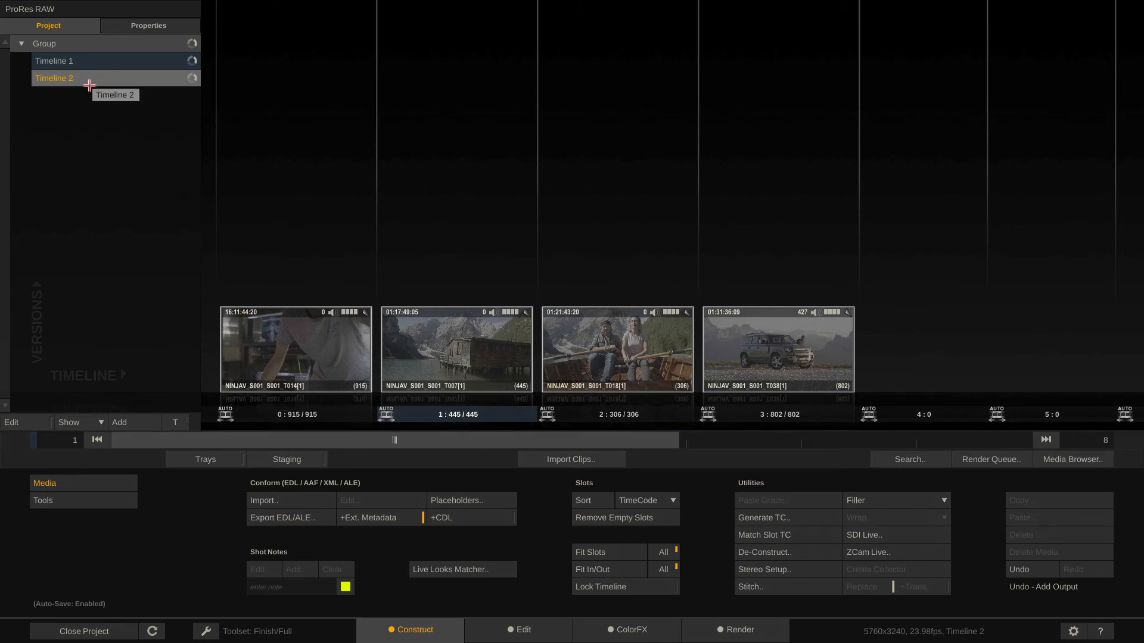
drag(111, 81, 109, 115)
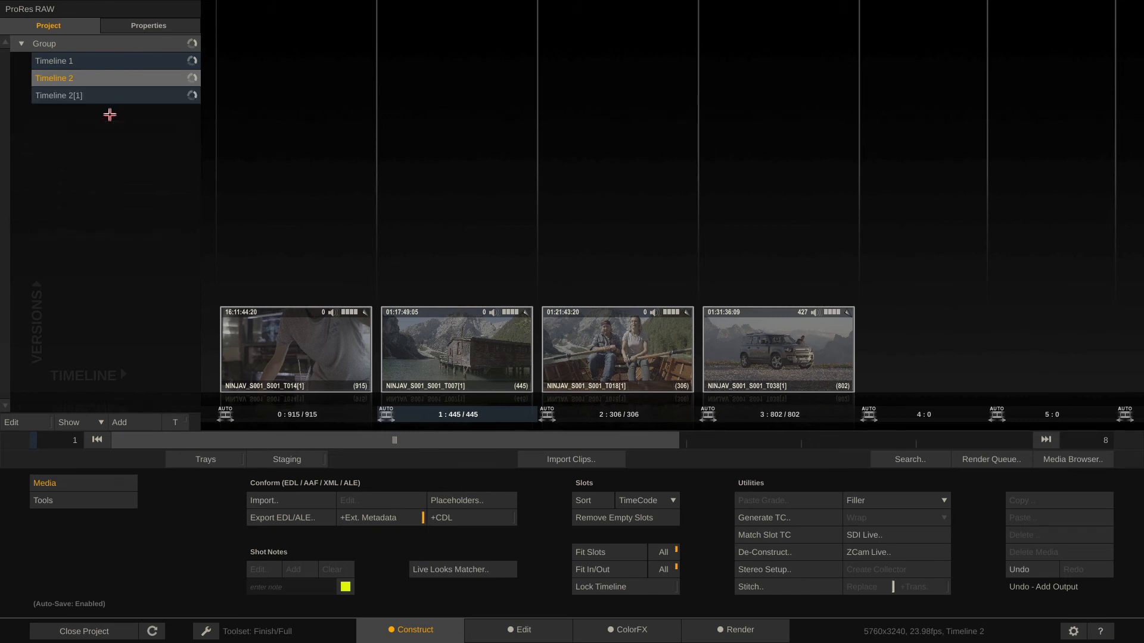
click(115, 101)
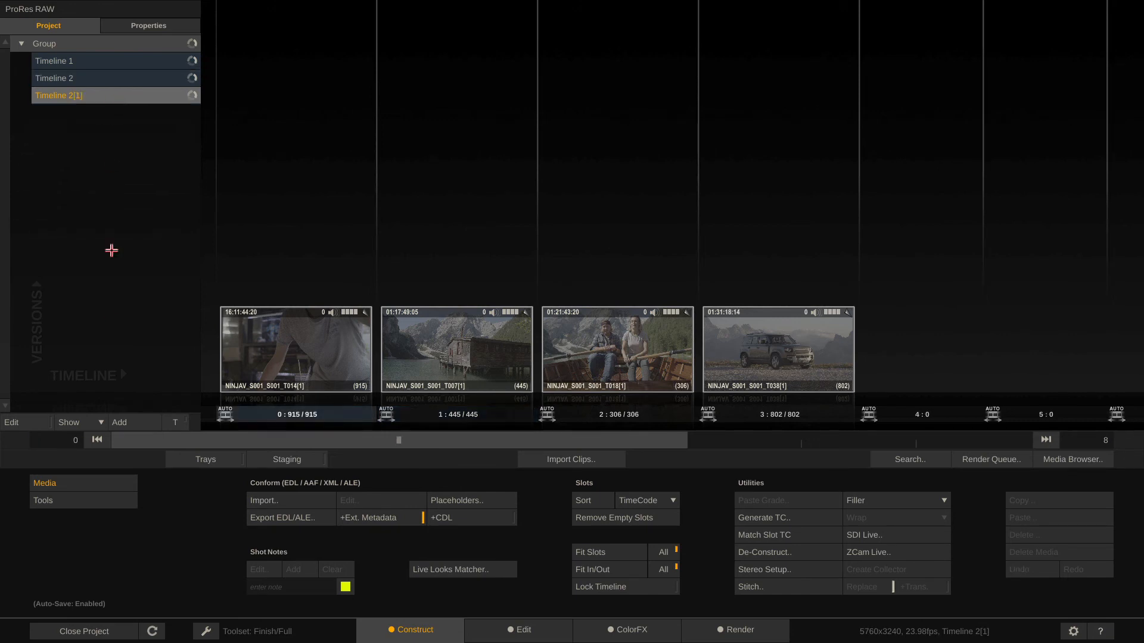
double_click(120, 100)
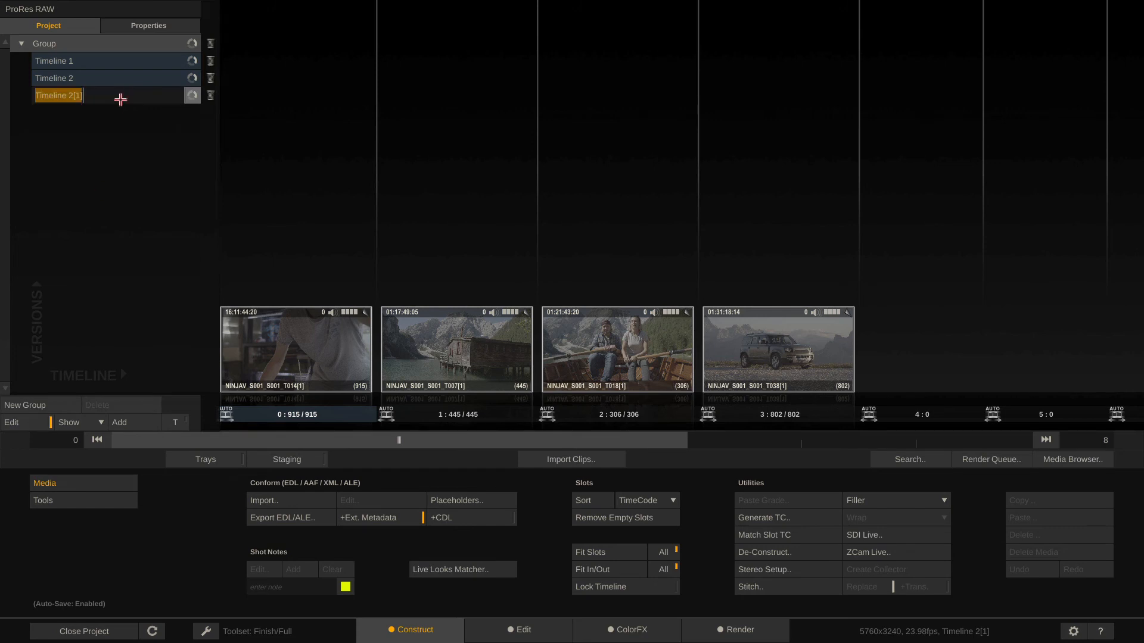
text(Looks)
key(Return)
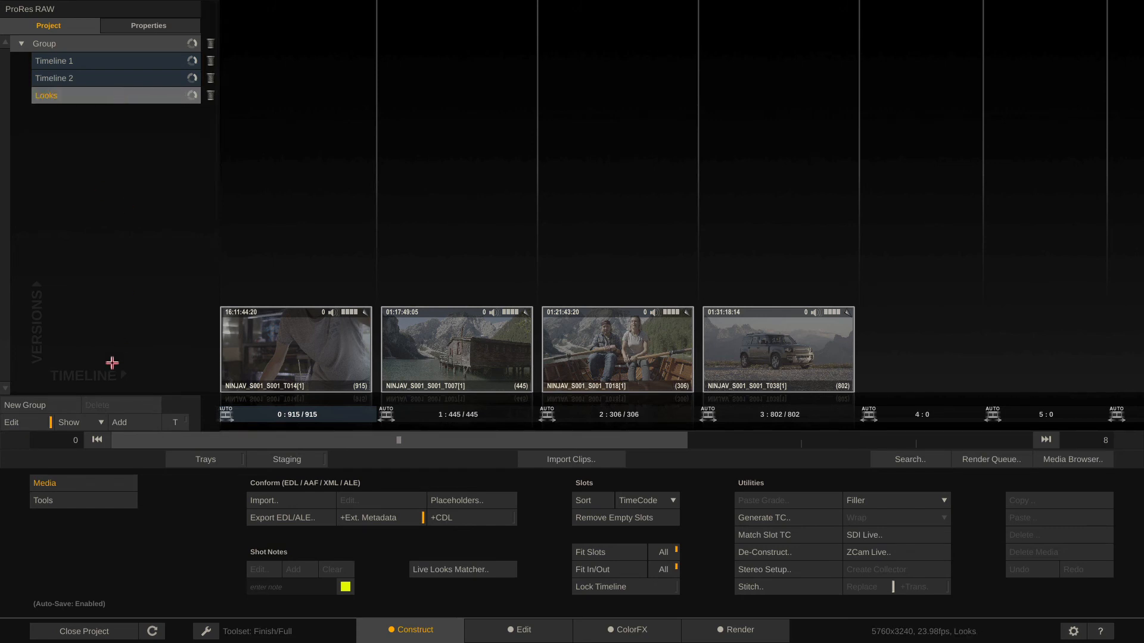
Open the NINJAV_S001_S001_T007 boathouse clip from the Looks timeline in ColorFX.
click(474, 351)
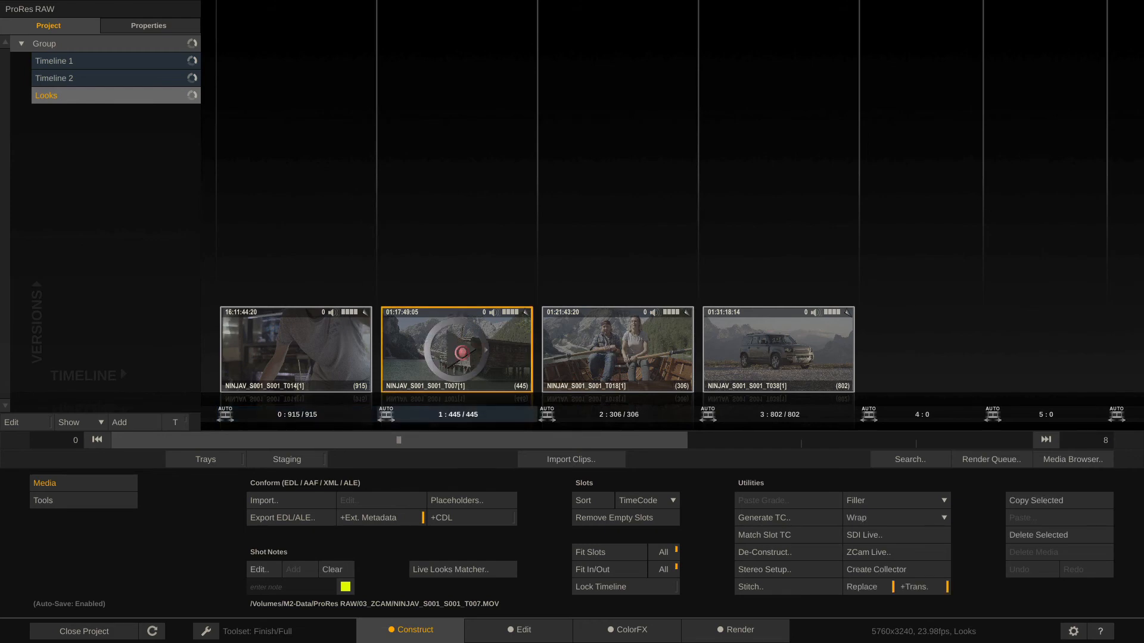
double_click(461, 352)
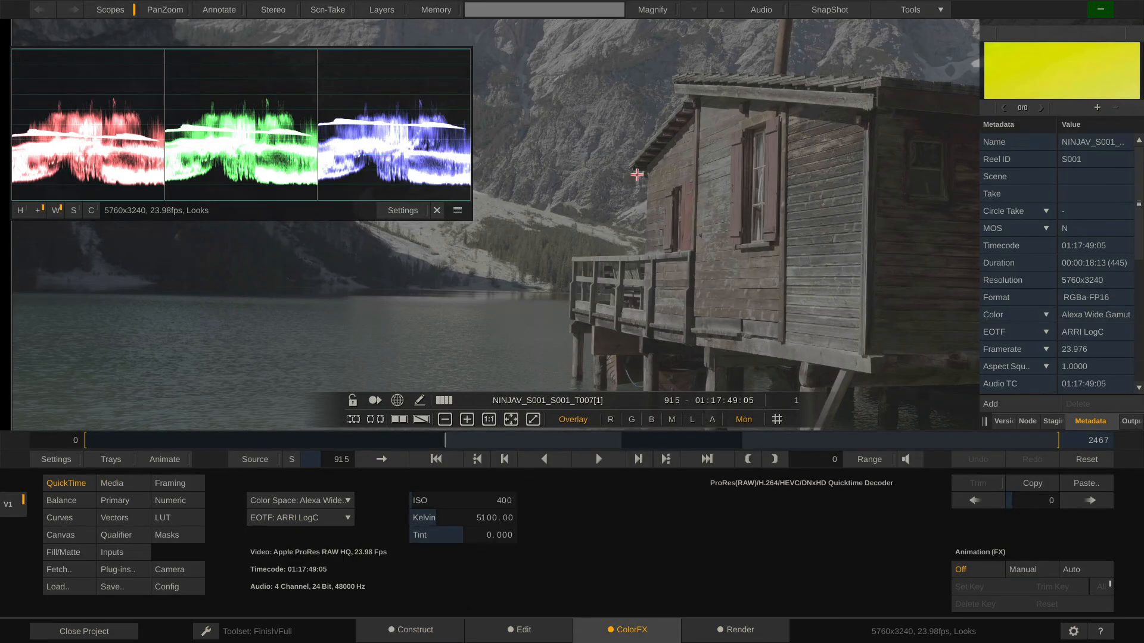
Review the media and framing settings of the boathouse clip.
scroll(637, 174, down, 8)
scroll(637, 175, up, 5)
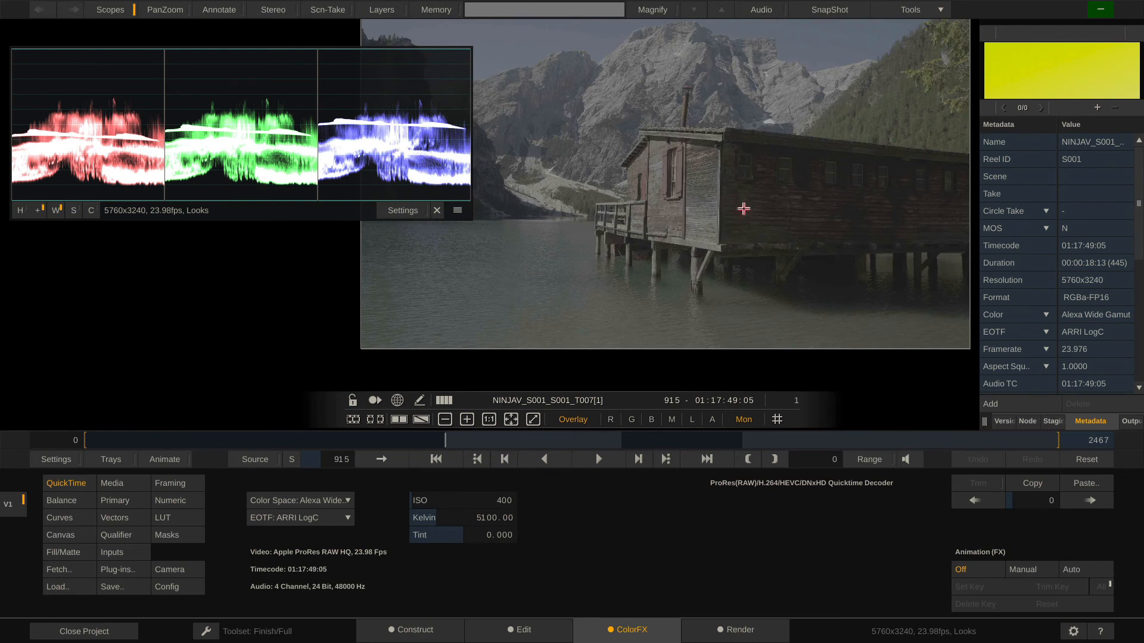
drag(781, 192, 905, 223)
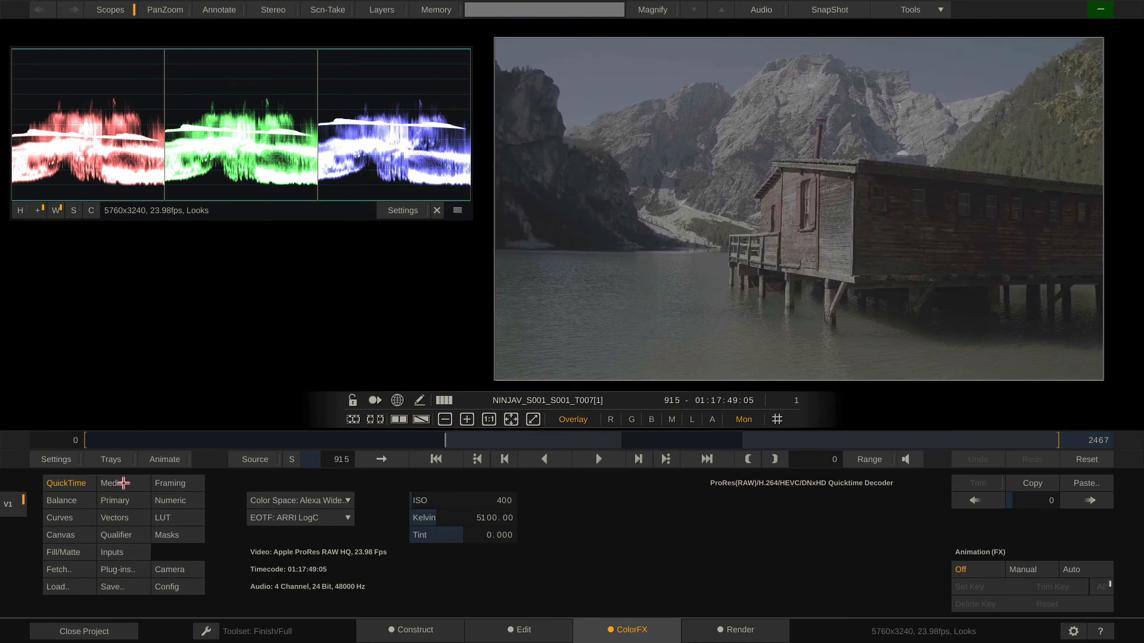
click(123, 483)
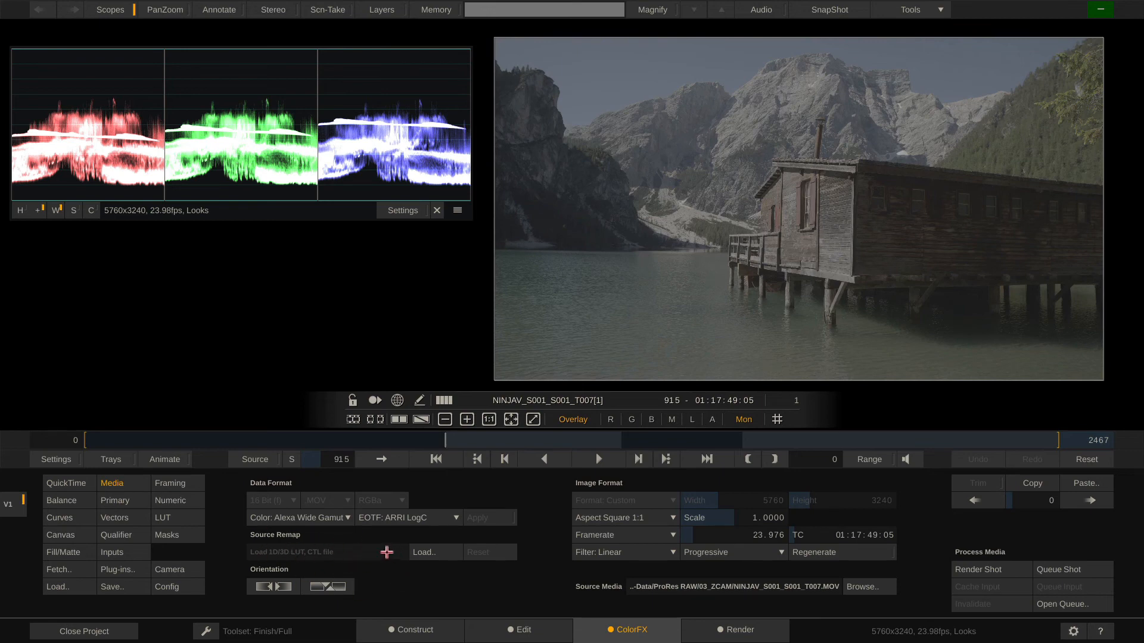
click(173, 484)
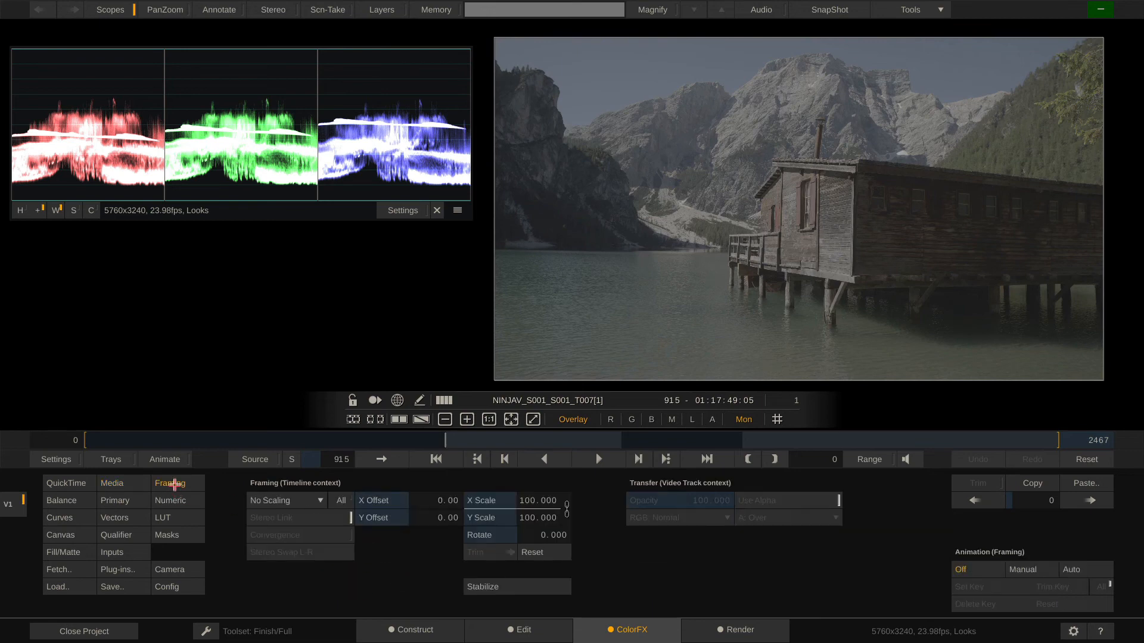
Balance the boathouse clip with a master offset of about -12.07 and a master pre-gain of about 47.9.
click(63, 500)
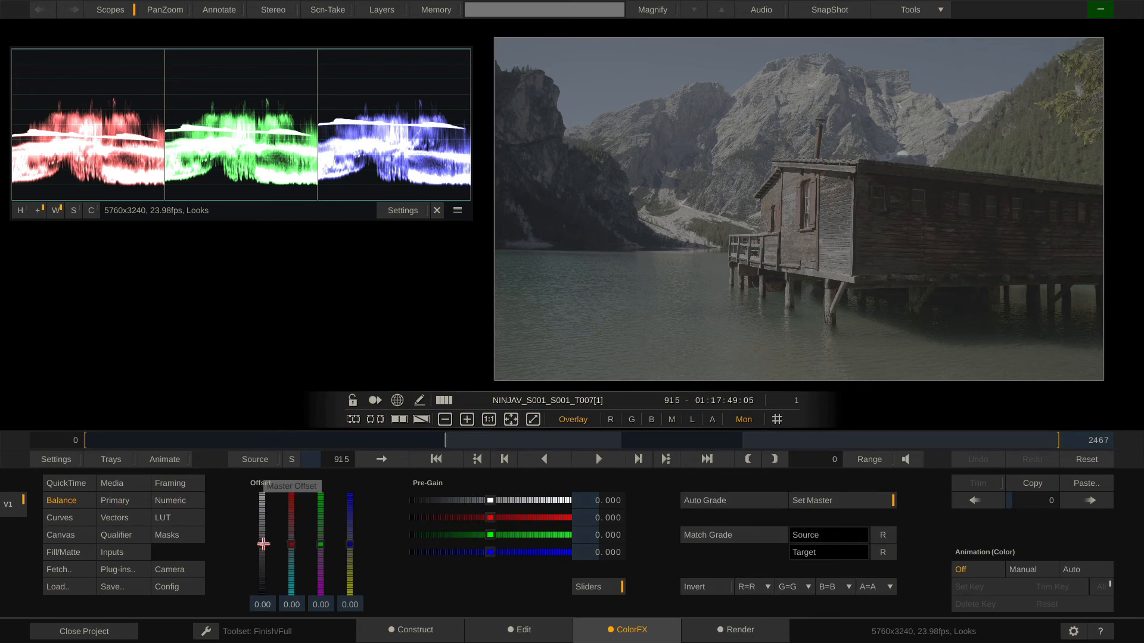
drag(264, 544, 263, 548)
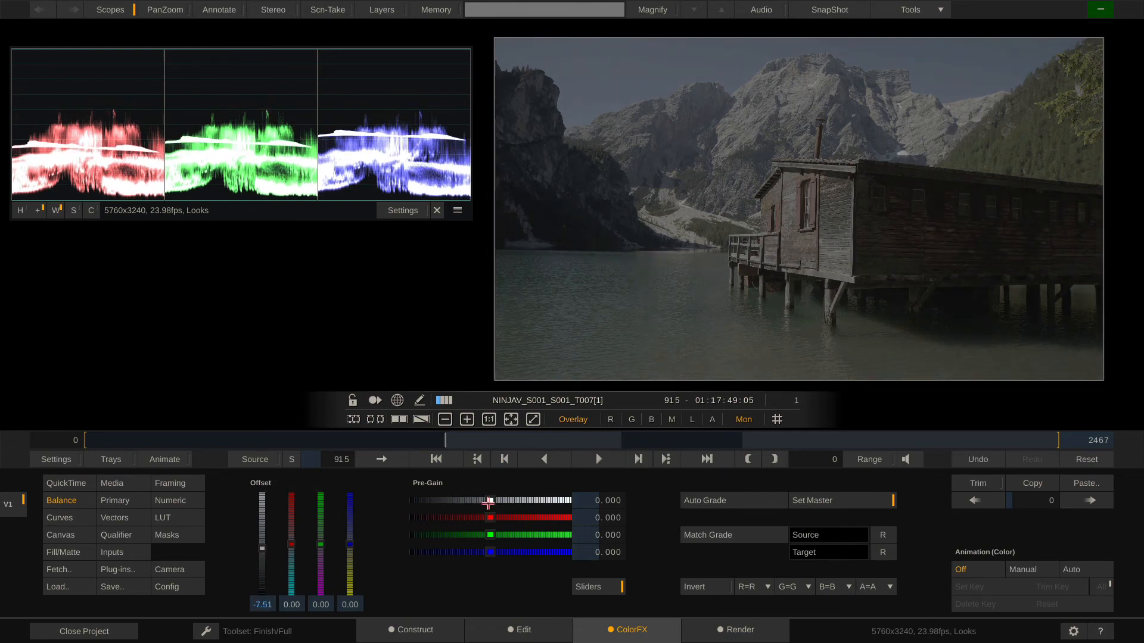
drag(490, 500, 507, 500)
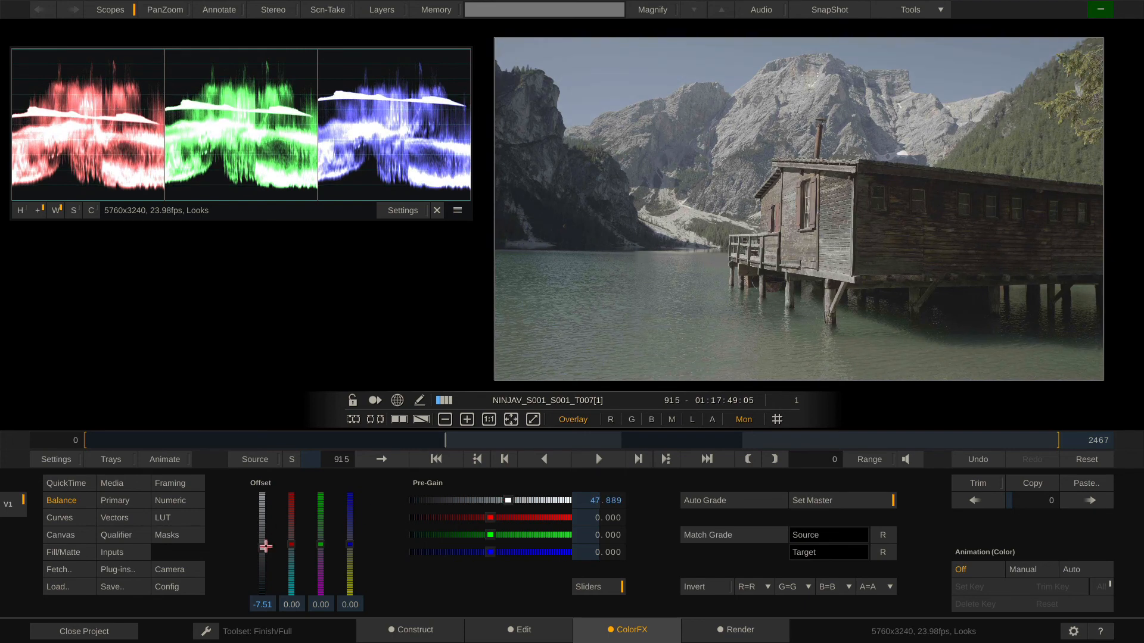
drag(263, 548, 263, 551)
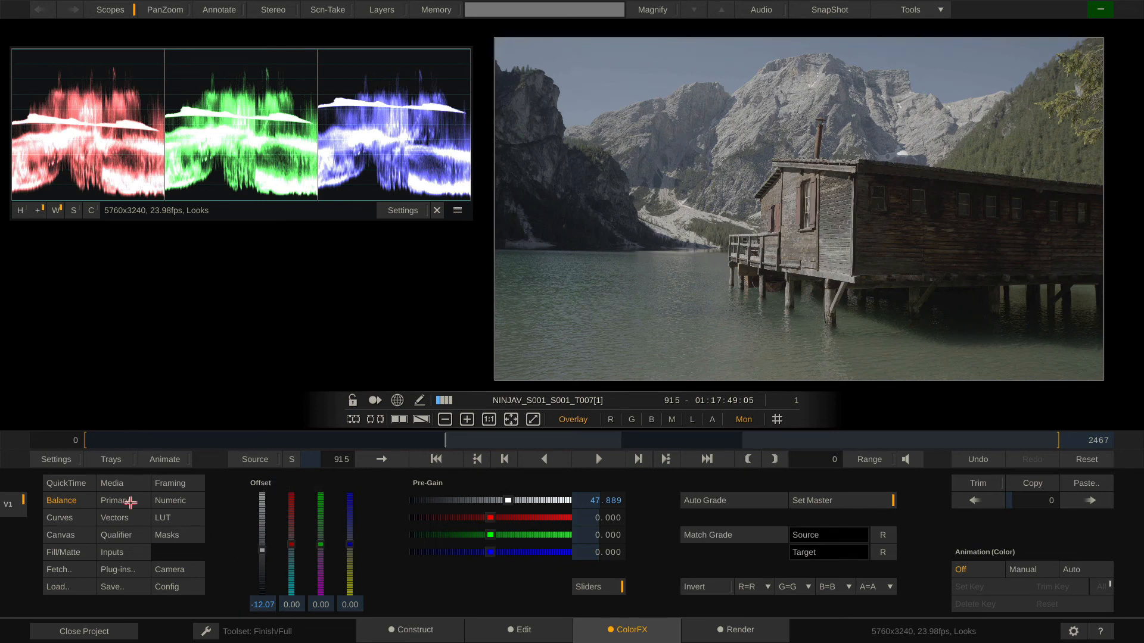
Grade the primary wheels with lift about -1.8, gamma about 0.74 tinted toward blue, and gain about 18.5.
click(131, 502)
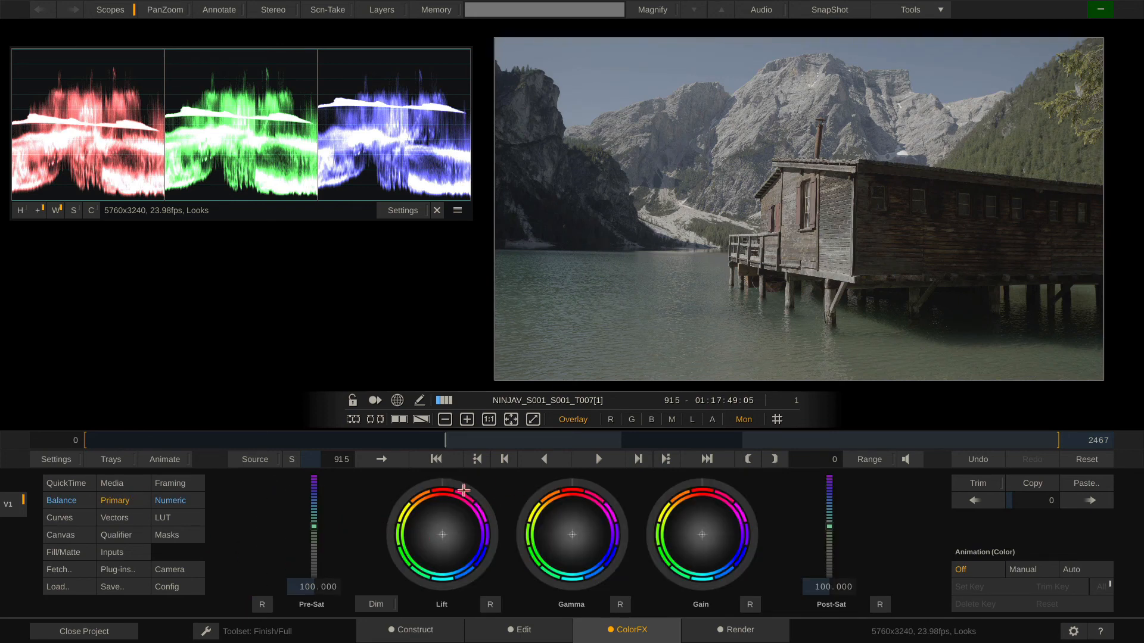
drag(462, 486, 416, 560)
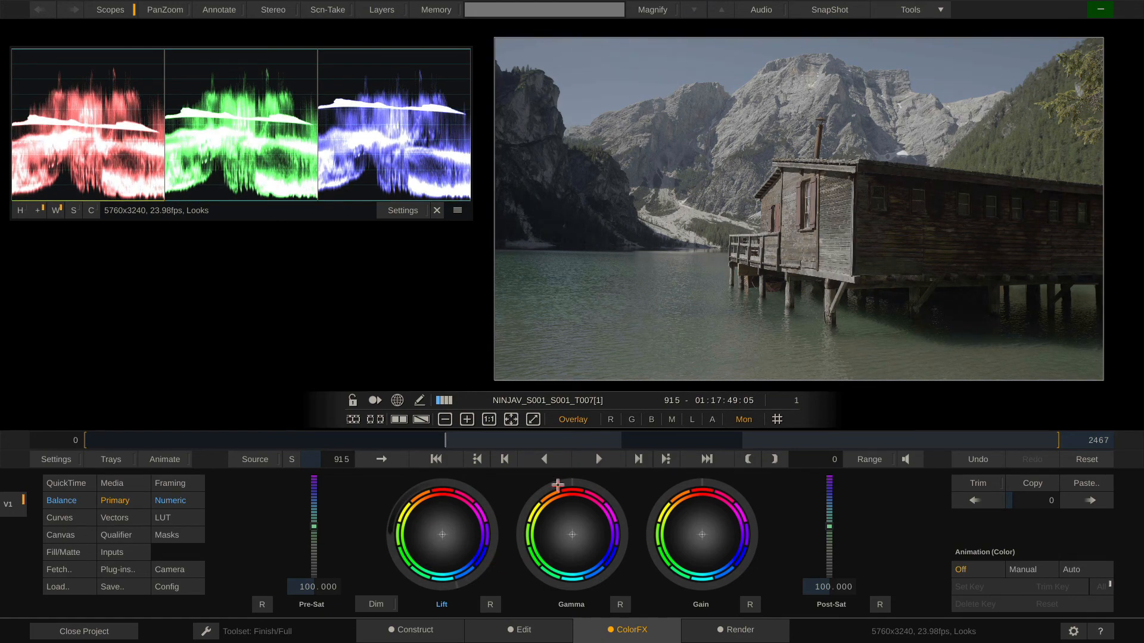
drag(557, 485, 596, 562)
mouse_move(756, 506)
mouse_down()
mouse_move(709, 477)
mouse_move(640, 492)
mouse_move(761, 526)
mouse_up()
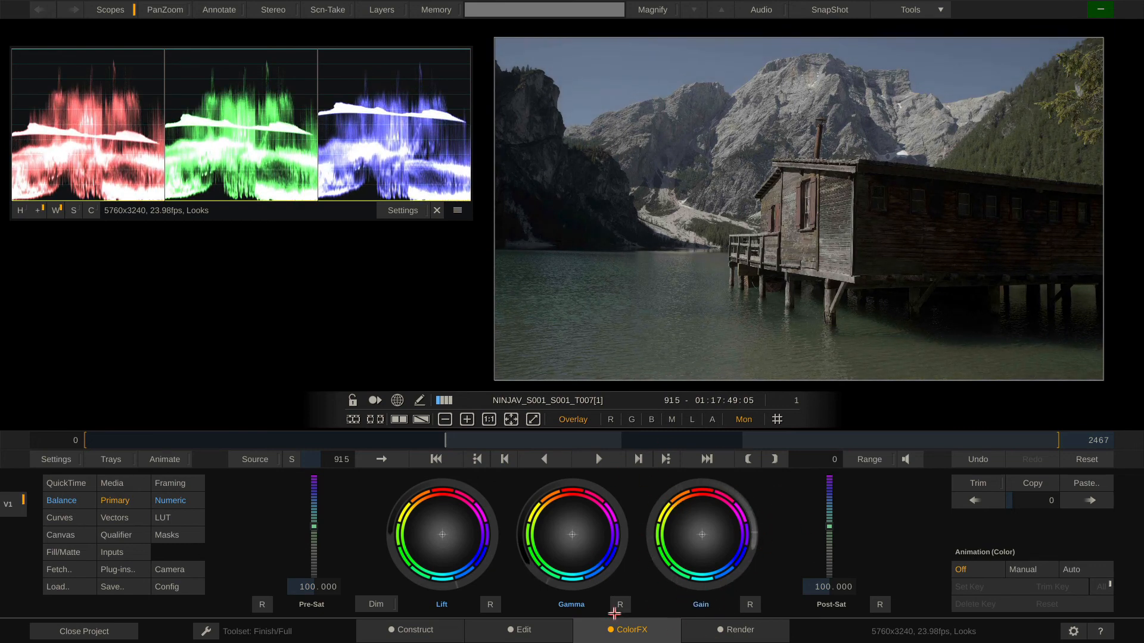
mouse_move(670, 629)
mouse_down()
mouse_move(759, 508)
mouse_move(682, 523)
mouse_move(756, 542)
mouse_up()
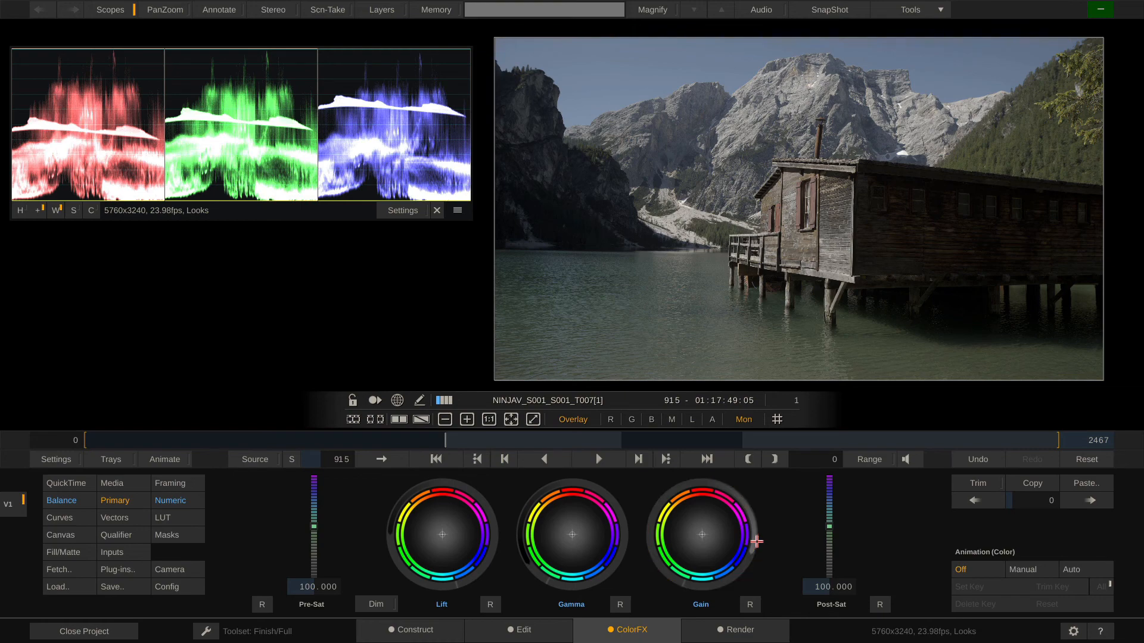
mouse_move(842, 237)
mouse_down()
mouse_move(870, 267)
mouse_move(524, 327)
mouse_move(775, 254)
mouse_move(878, 287)
mouse_move(951, 386)
mouse_move(792, 201)
mouse_move(965, 365)
mouse_move(779, 193)
mouse_move(848, 283)
mouse_up()
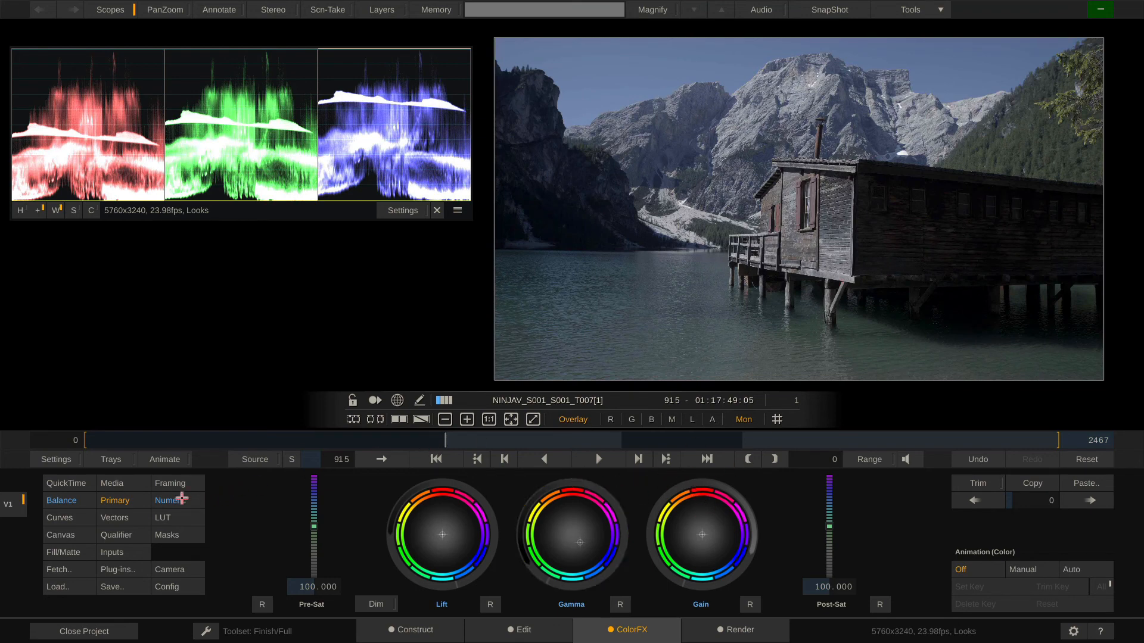
Raise the Post-Color saturation to about 163.
click(183, 500)
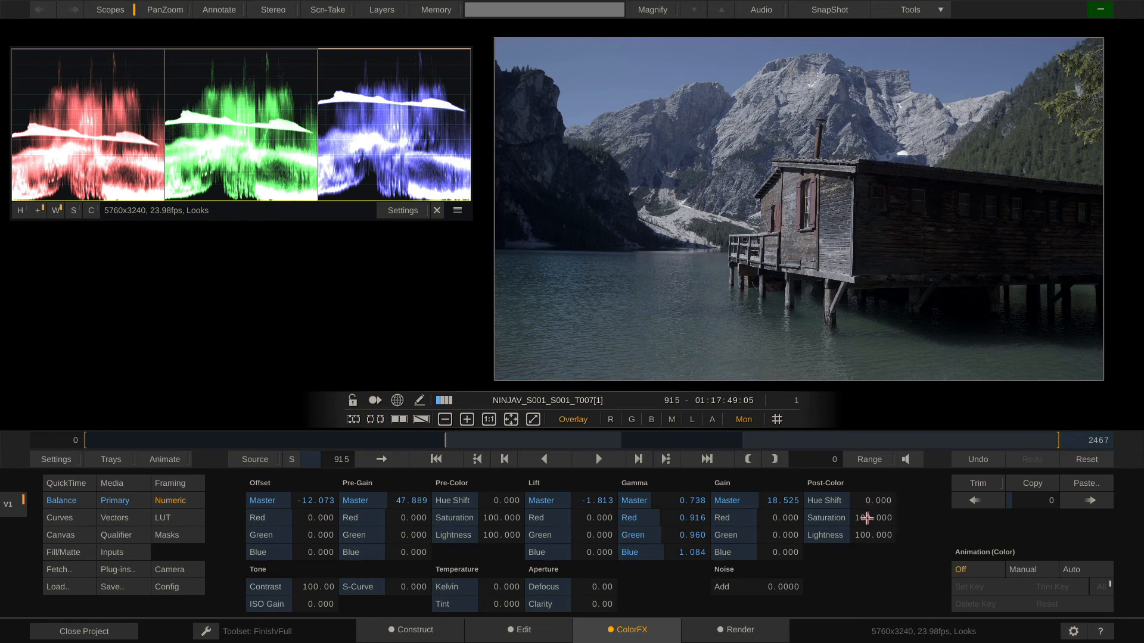
mouse_move(873, 518)
mouse_down()
mouse_move(922, 536)
mouse_move(856, 544)
mouse_move(876, 473)
mouse_move(928, 490)
mouse_move(914, 475)
mouse_move(830, 569)
mouse_move(842, 480)
mouse_move(855, 541)
mouse_move(894, 501)
mouse_move(855, 517)
mouse_up()
drag(883, 478, 871, 510)
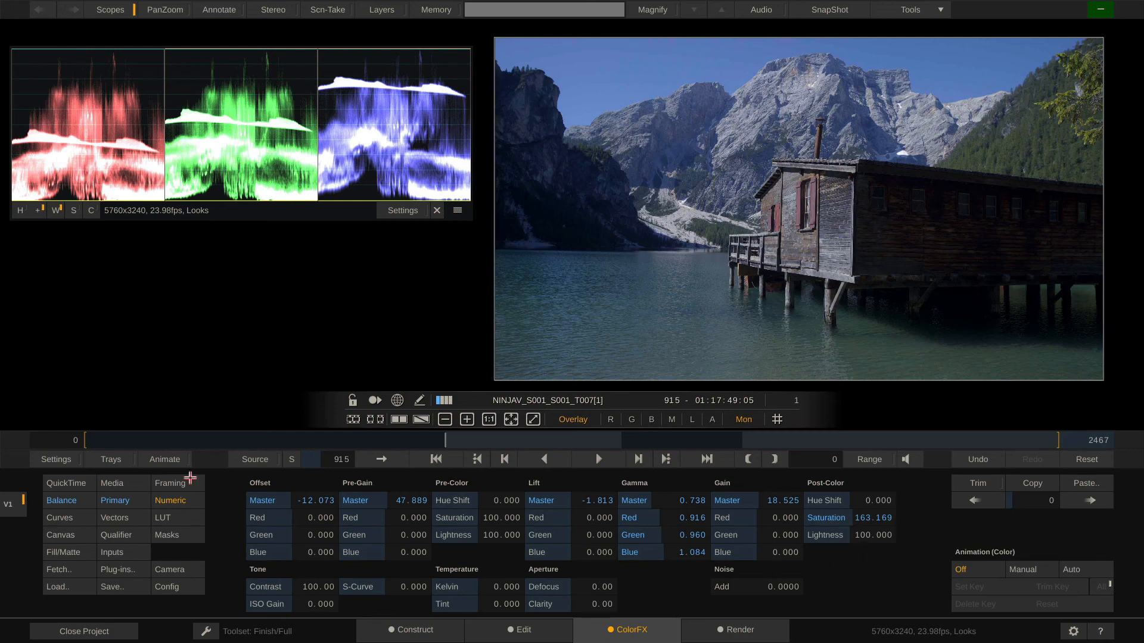
Try adjusting the master curve's midpoint and the blue point of the Hue curve, and reset the Hue curve.
click(70, 520)
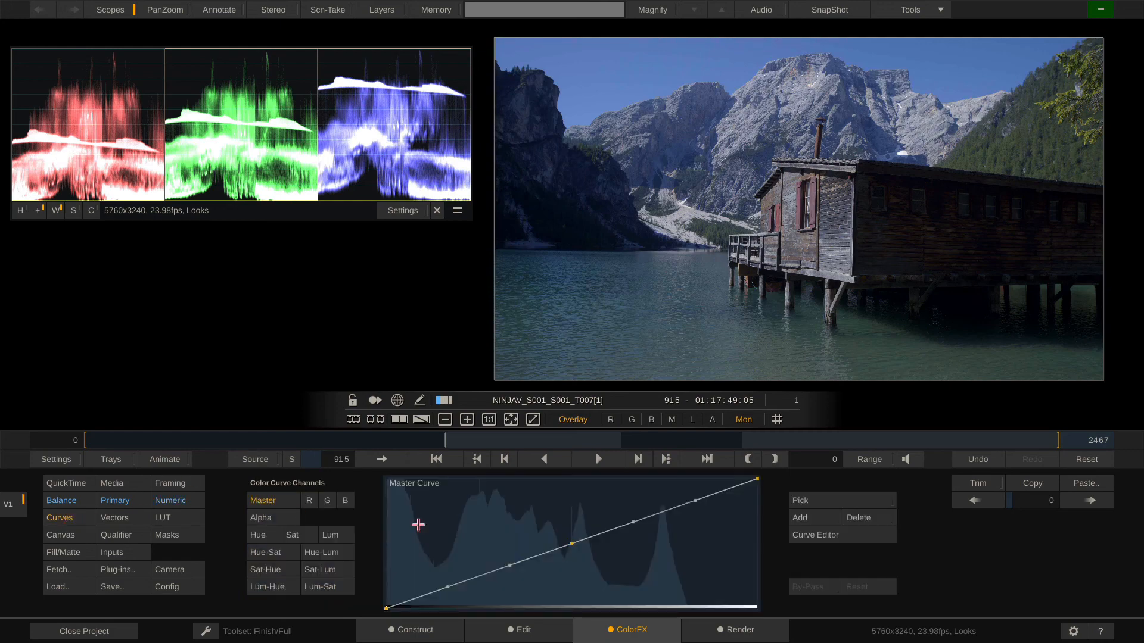
mouse_move(570, 544)
mouse_down()
mouse_move(553, 521)
mouse_move(584, 559)
mouse_move(575, 530)
mouse_move(577, 541)
mouse_up()
click(277, 536)
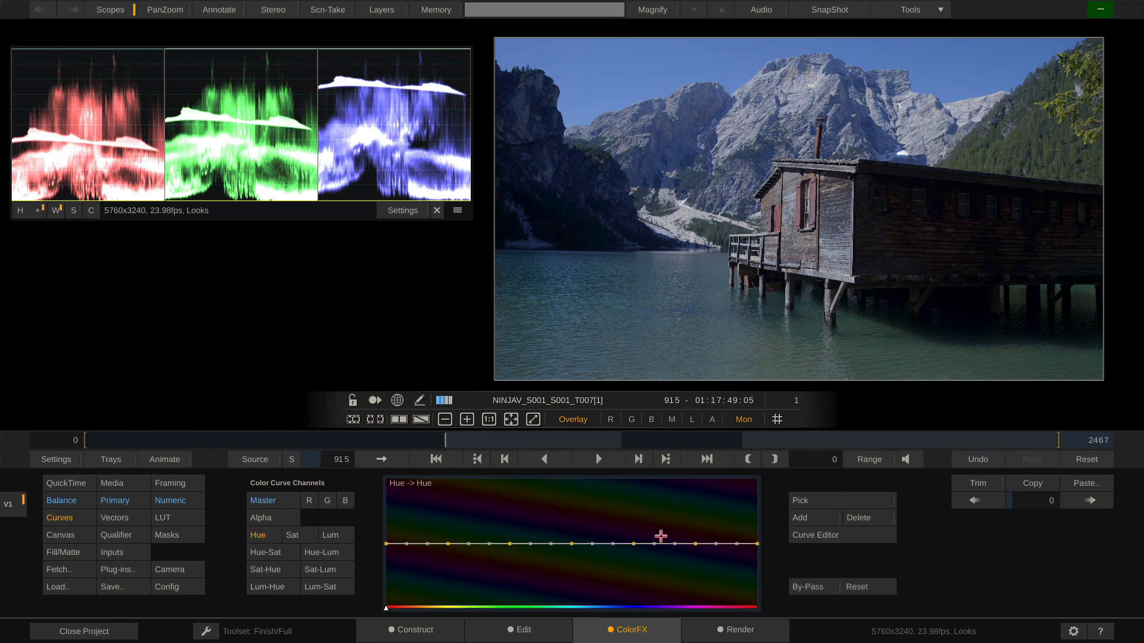
mouse_move(635, 544)
mouse_down()
mouse_move(634, 524)
mouse_move(634, 543)
mouse_up()
click(840, 588)
Reduce the sky's blue saturation on the Hue-Sat curve by picking and adjusting it directly in the image.
click(270, 553)
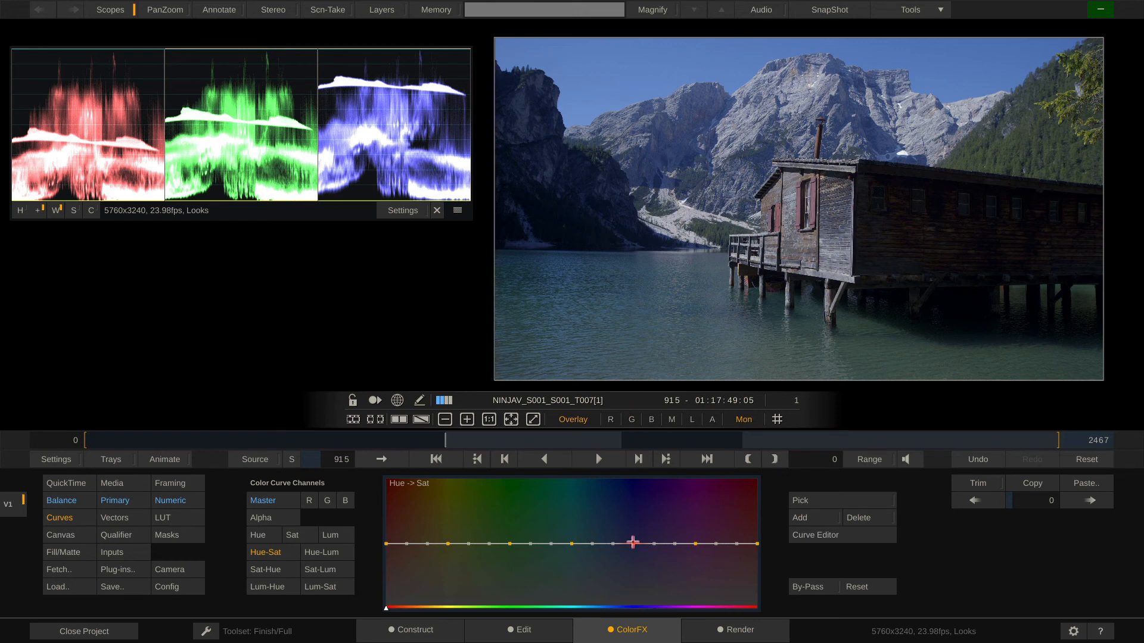
mouse_move(633, 542)
mouse_down()
mouse_move(635, 568)
mouse_move(634, 558)
mouse_up()
click(857, 588)
click(826, 503)
mouse_move(601, 84)
mouse_down()
mouse_move(600, 113)
mouse_move(599, 100)
mouse_up()
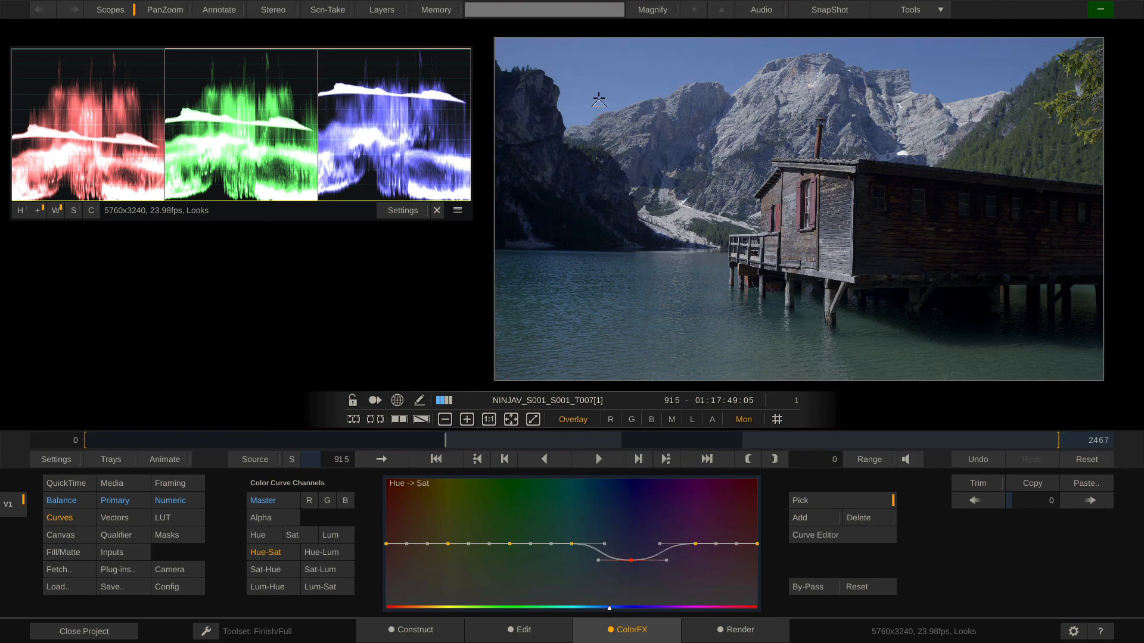
Try pulling the blues toward neutral and cyan on the Hue-Sat vector grid, and reset the grid.
click(124, 517)
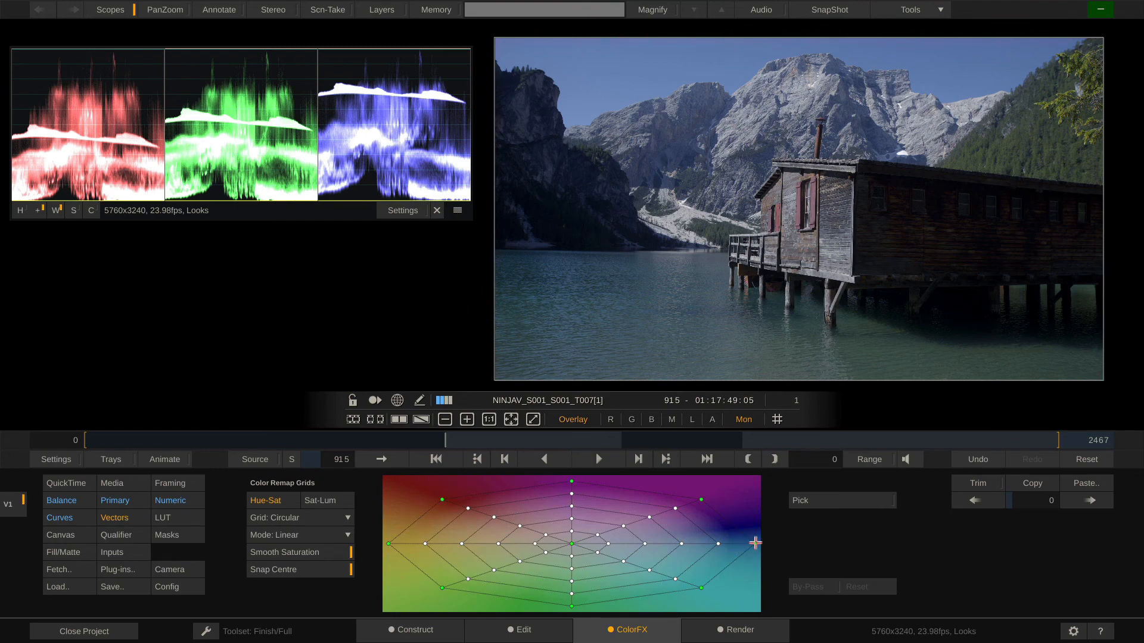
drag(733, 542, 594, 549)
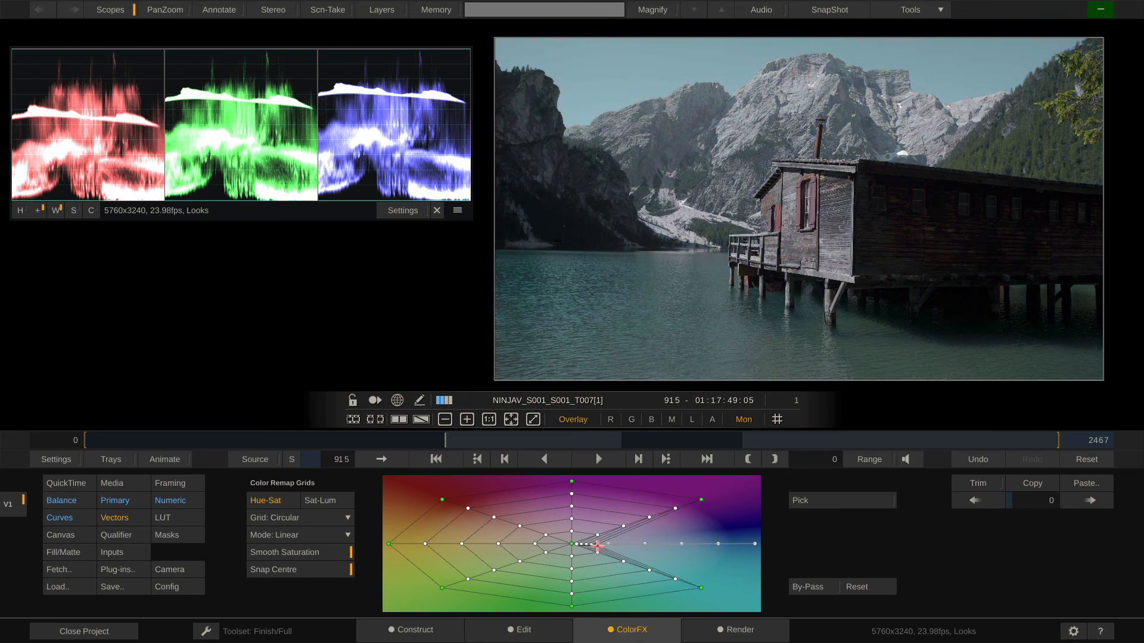
drag(590, 598, 752, 544)
click(858, 587)
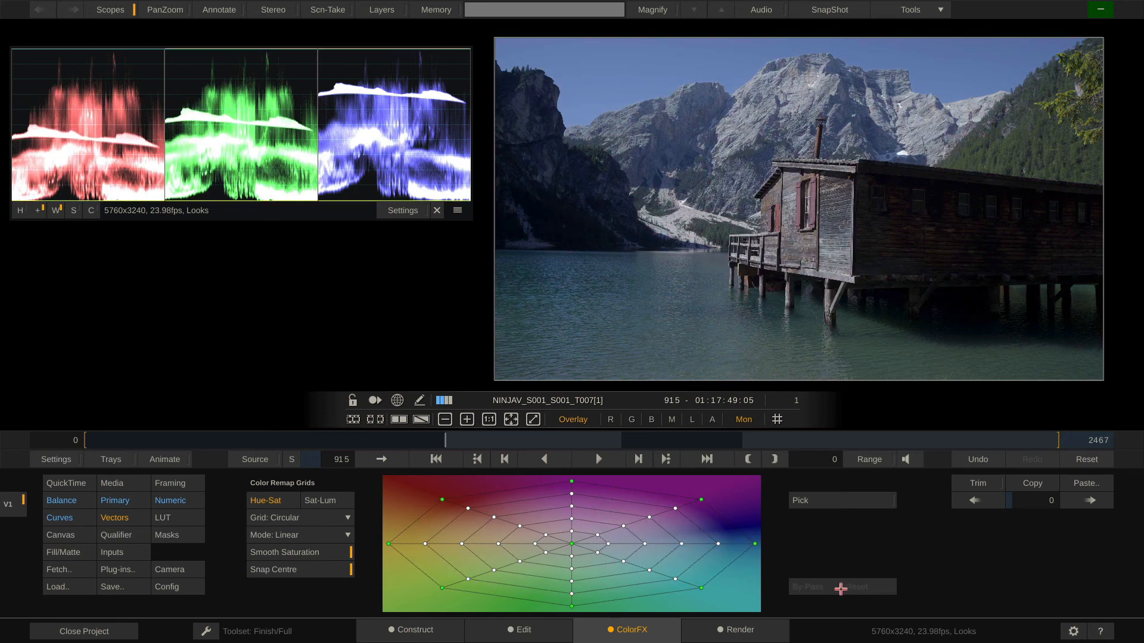
Set the 3D LUT export bit depth to 10 bit in the general settings.
click(184, 524)
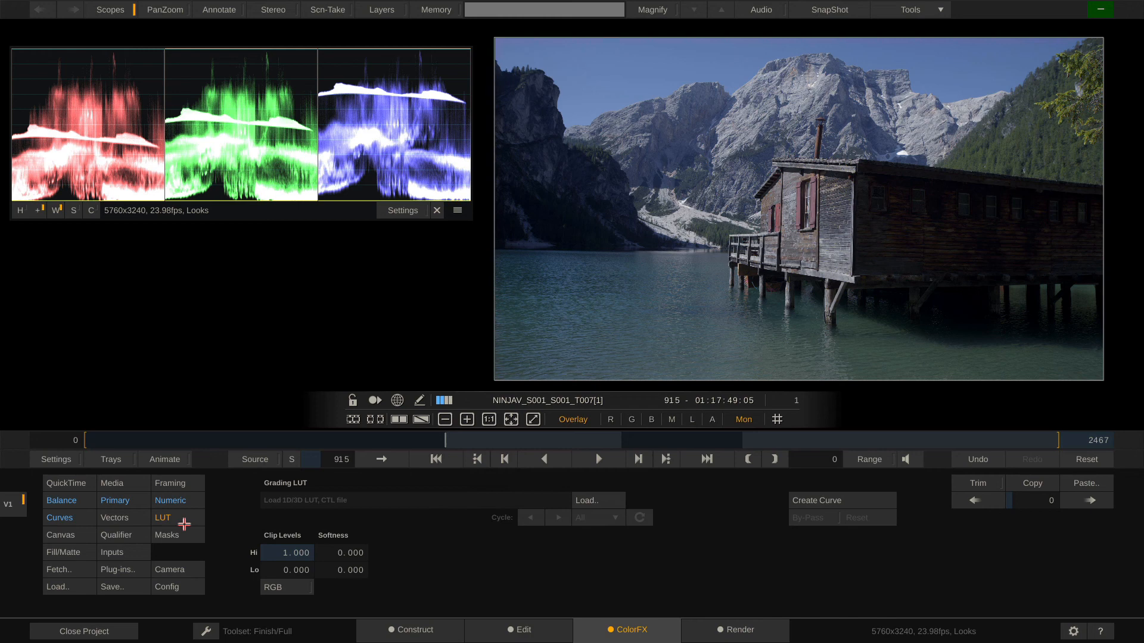
click(50, 458)
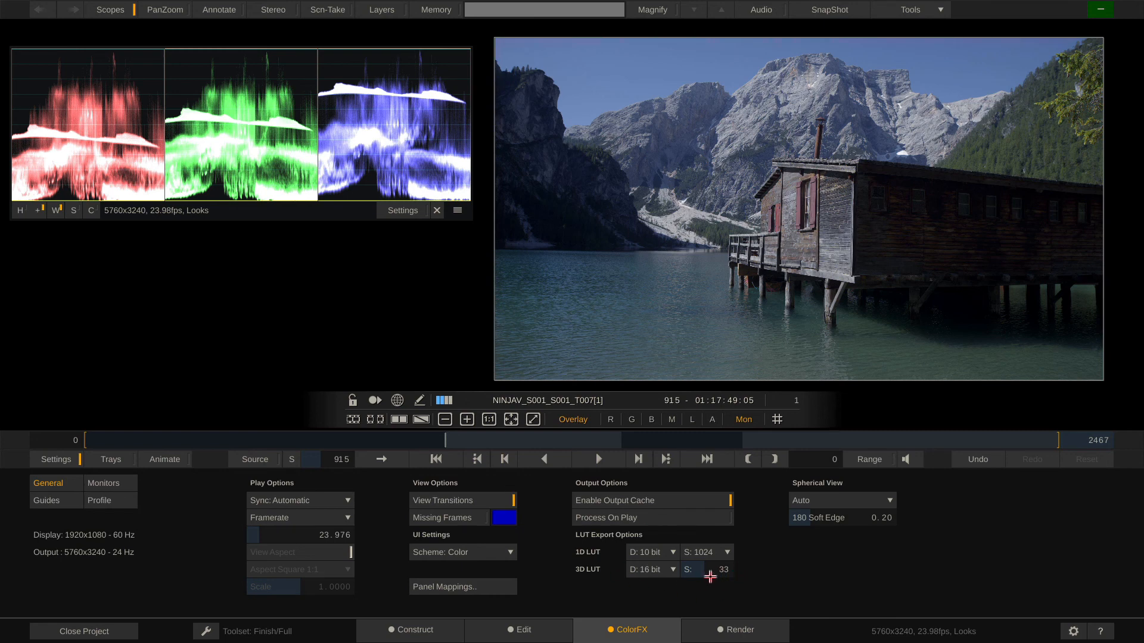
click(668, 570)
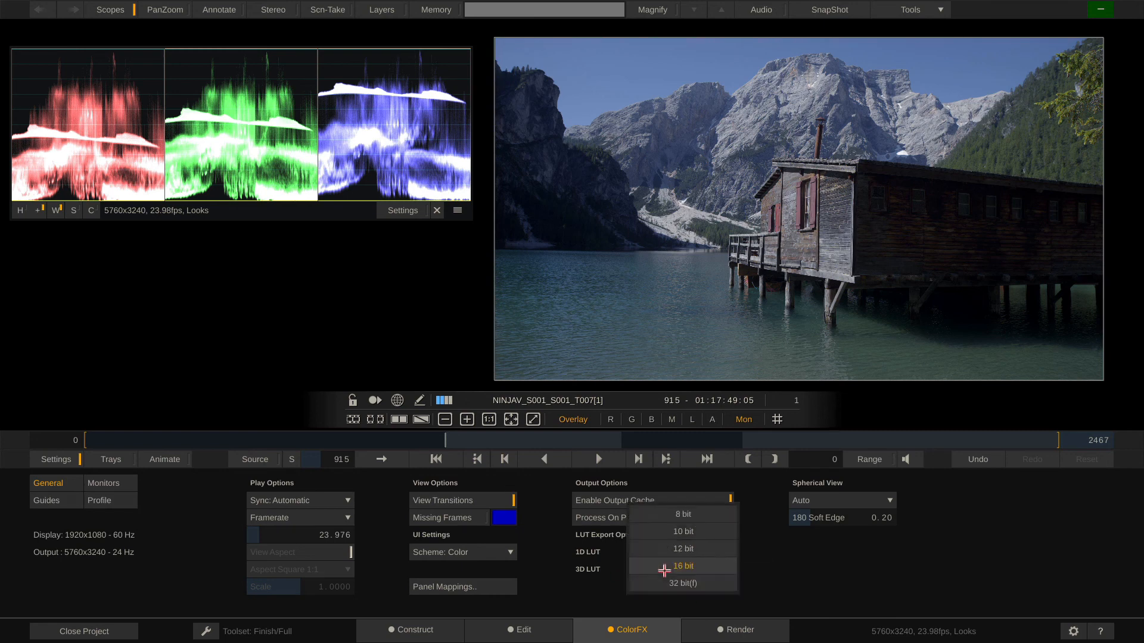
click(691, 530)
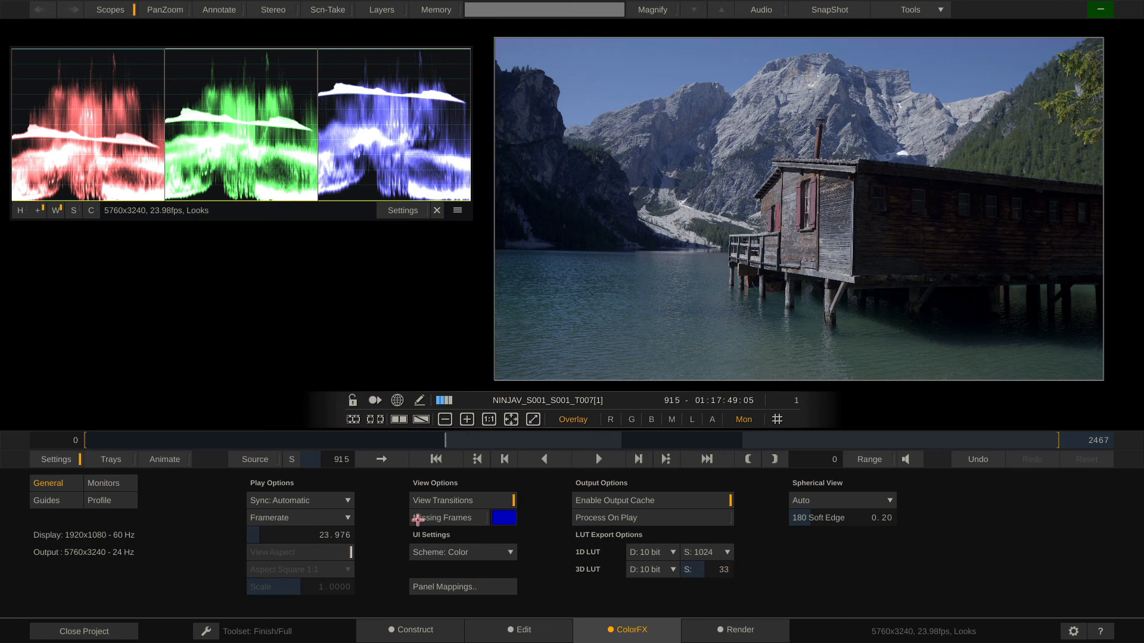
click(58, 460)
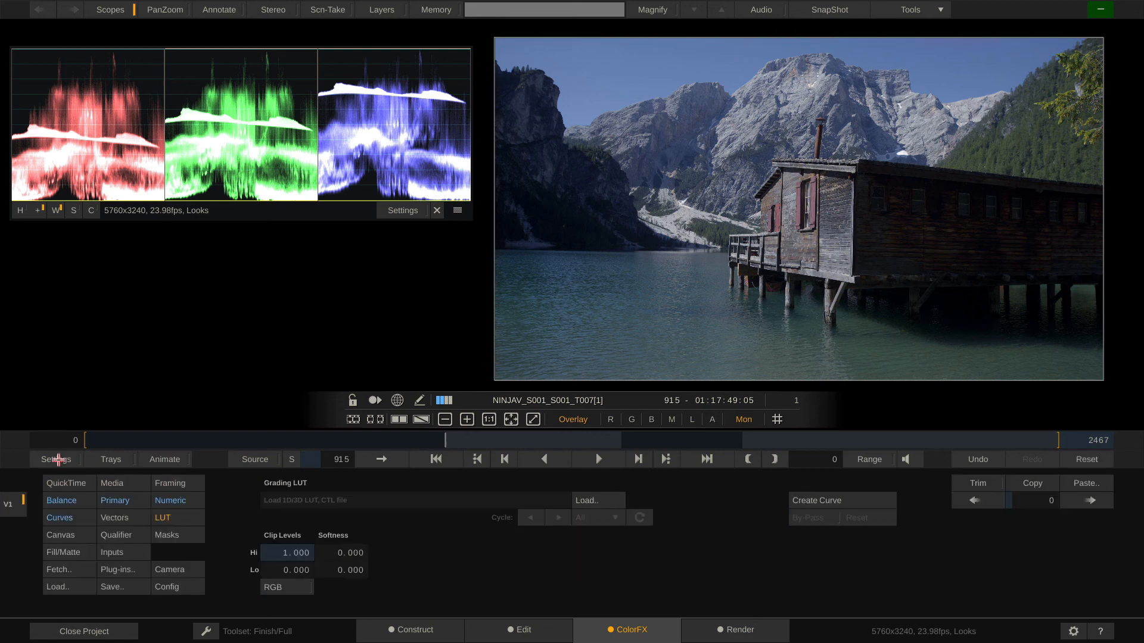
Save the grade to the Desktop as the 3D LUT file NINJAV_S001_S001_T007[1].3dl.
click(121, 588)
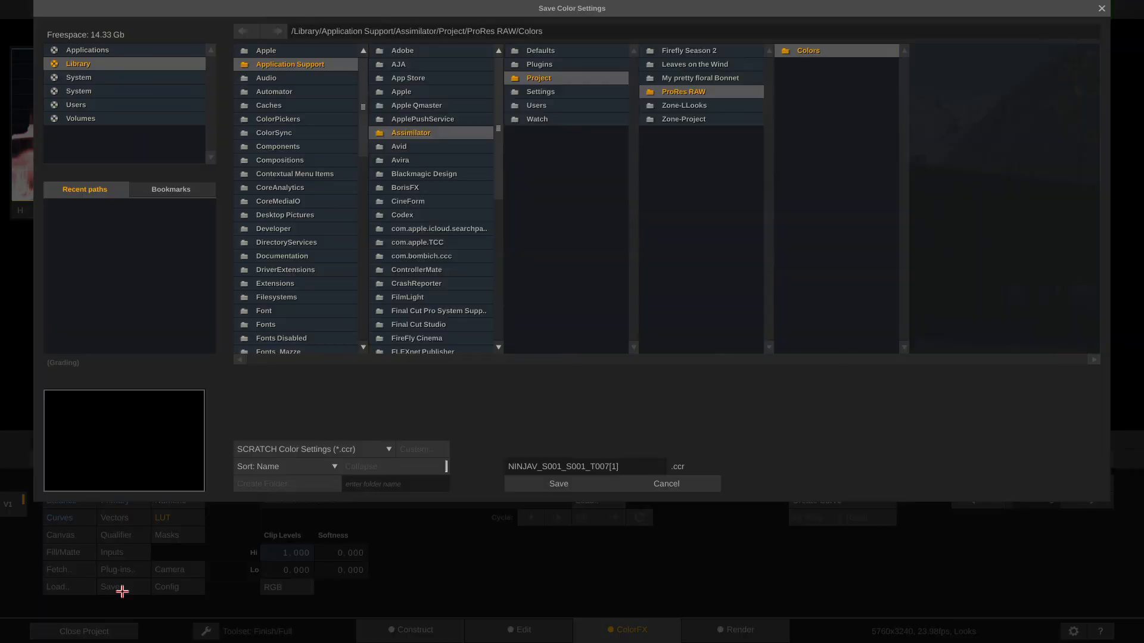
click(148, 191)
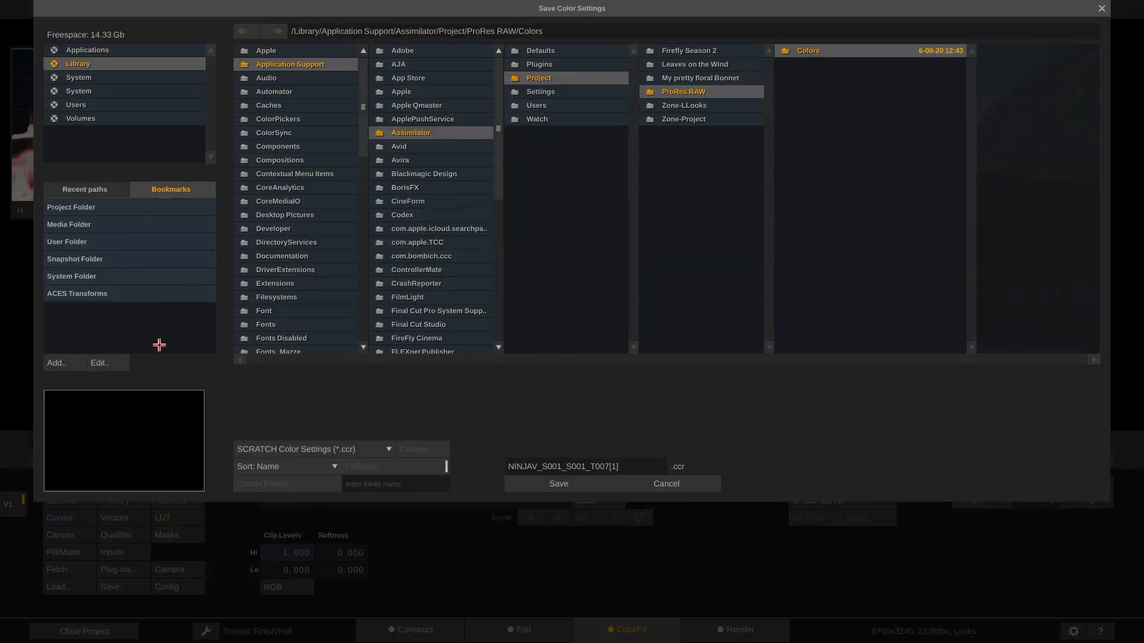
click(110, 104)
click(335, 50)
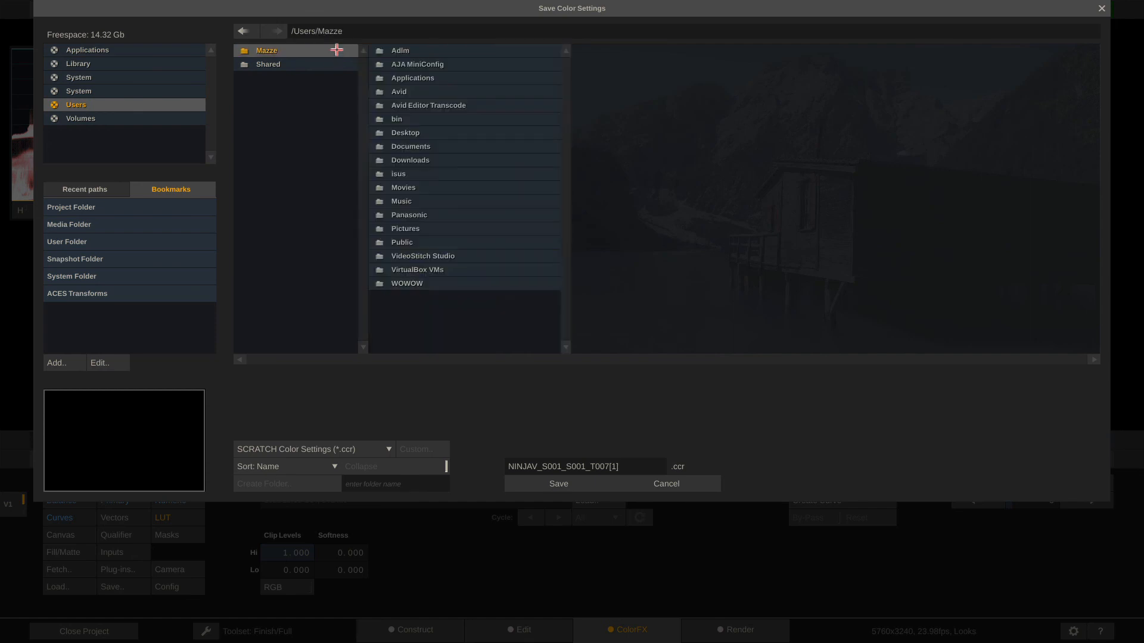
click(447, 133)
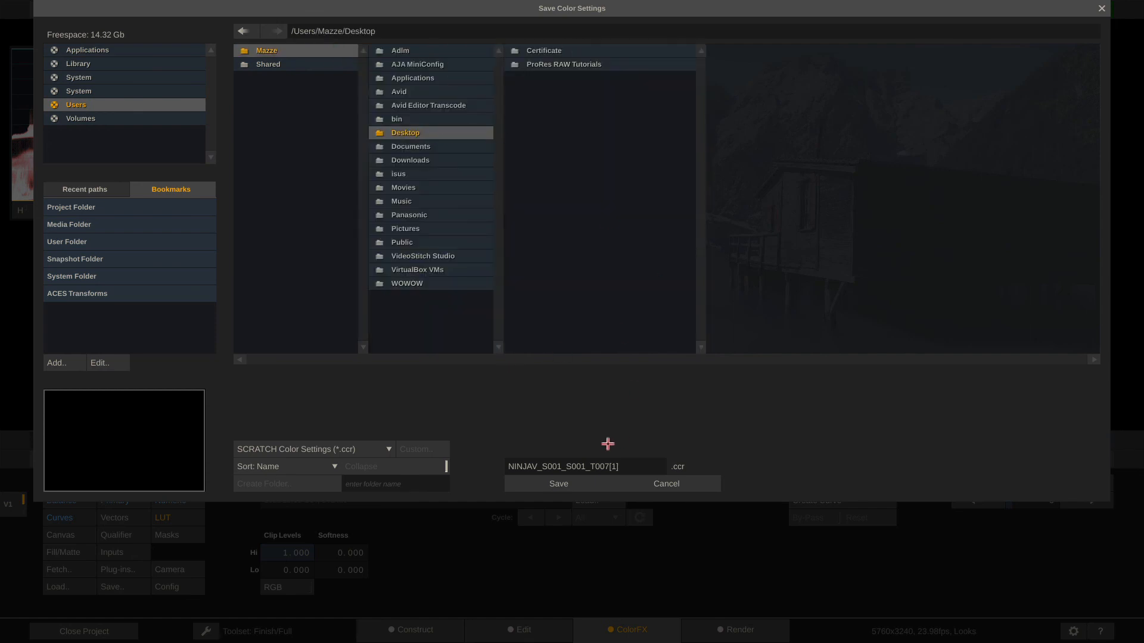
click(356, 449)
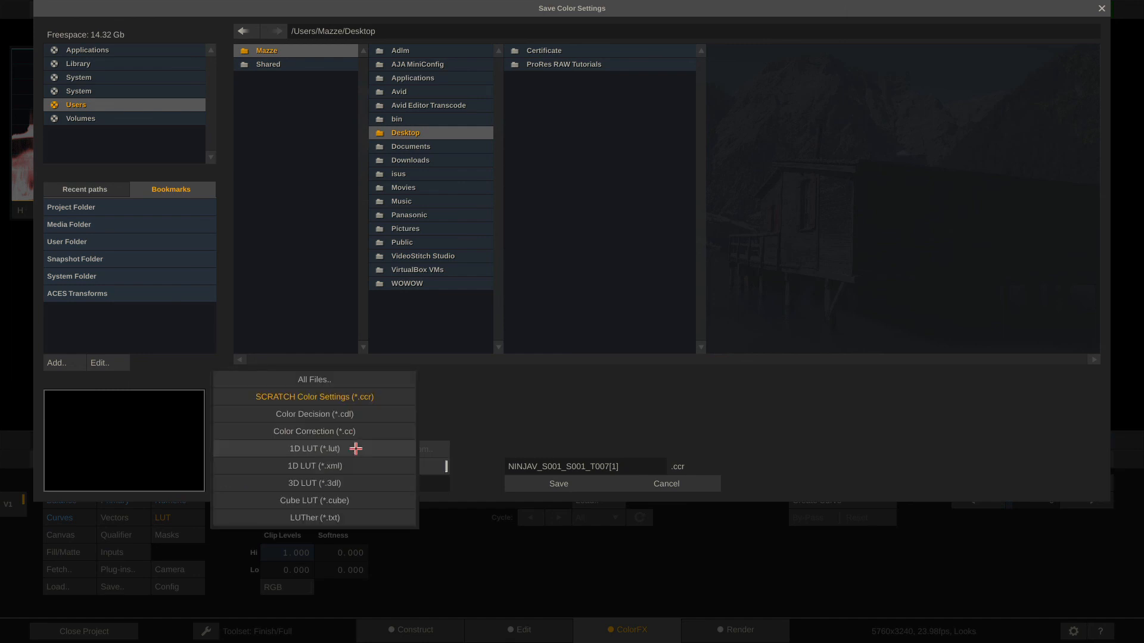
click(362, 485)
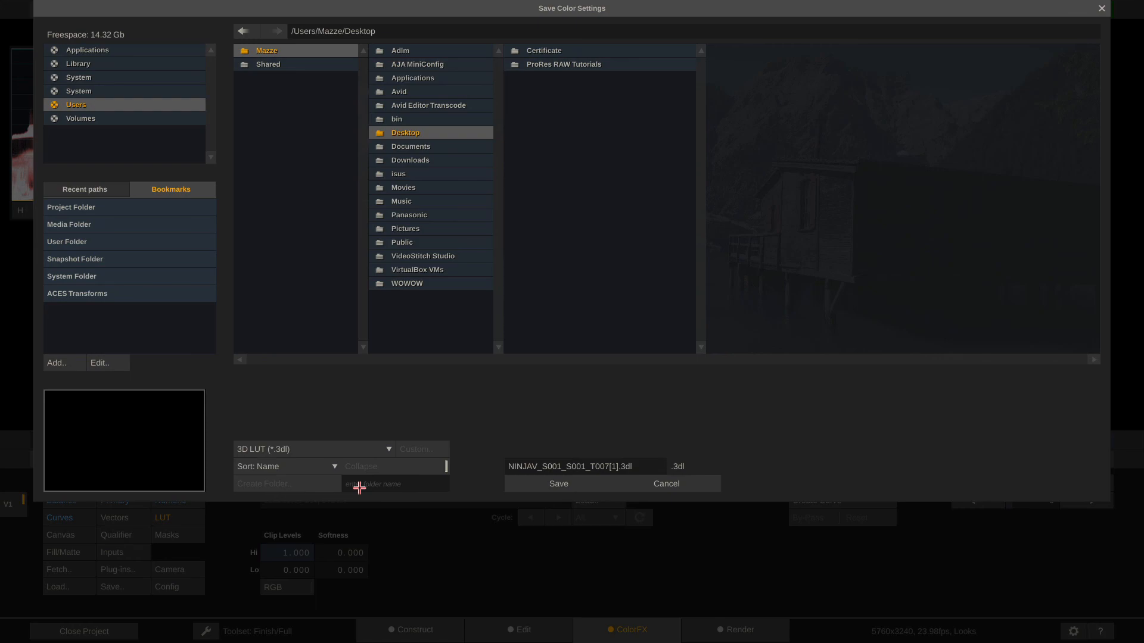
click(537, 482)
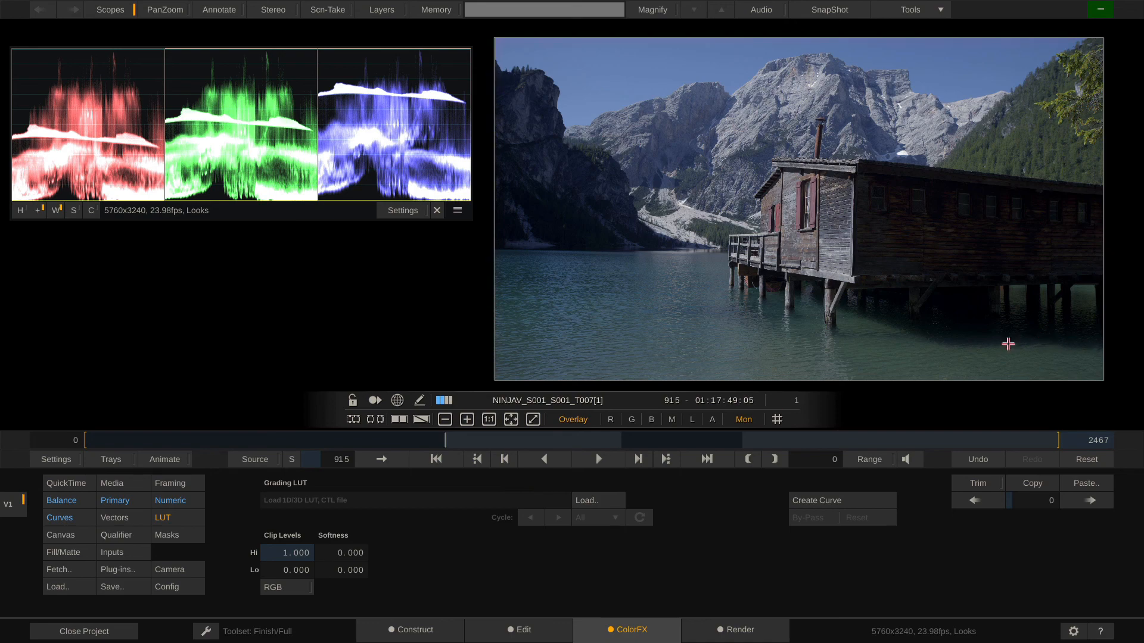
Add a second version of the NINJAV_S001_S001_T007 shot and reset all its grading.
key(Tab)
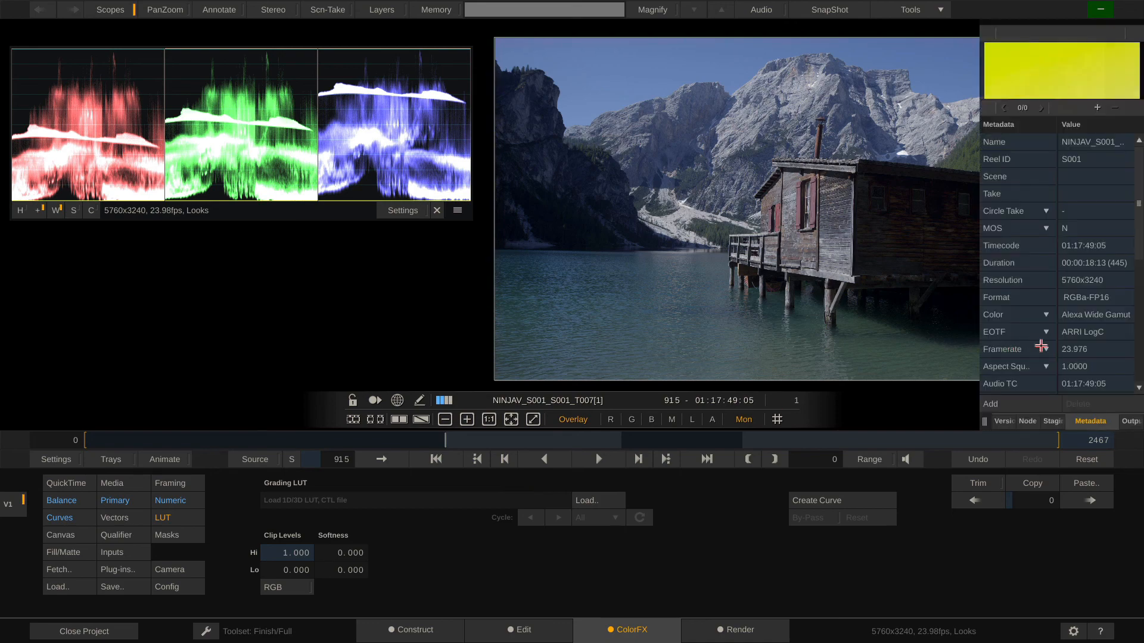
click(1005, 422)
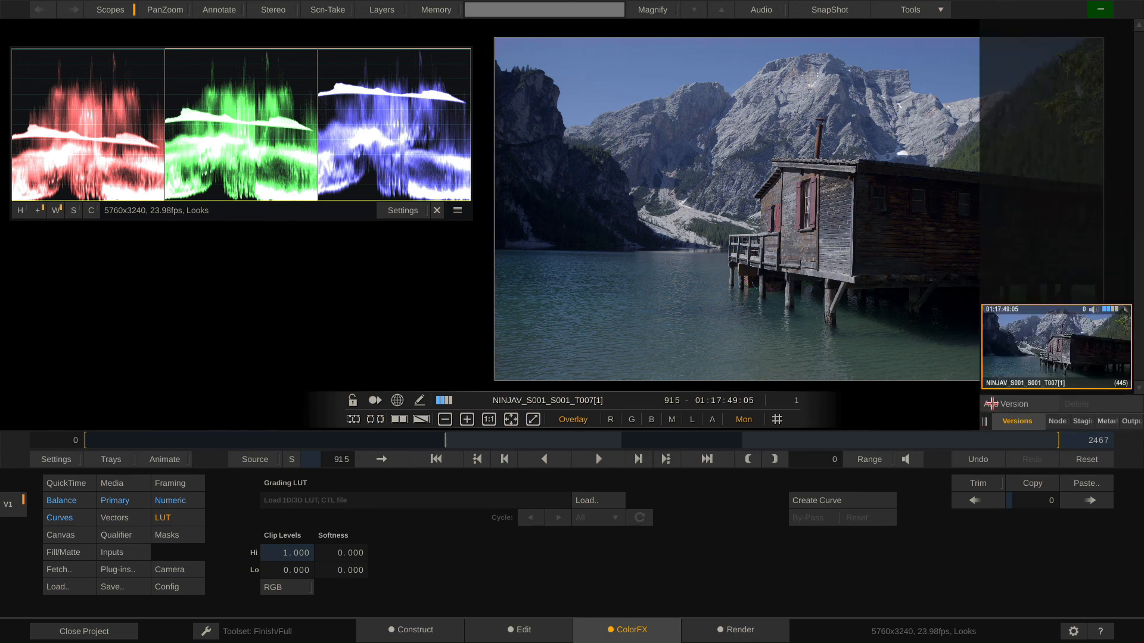
click(992, 404)
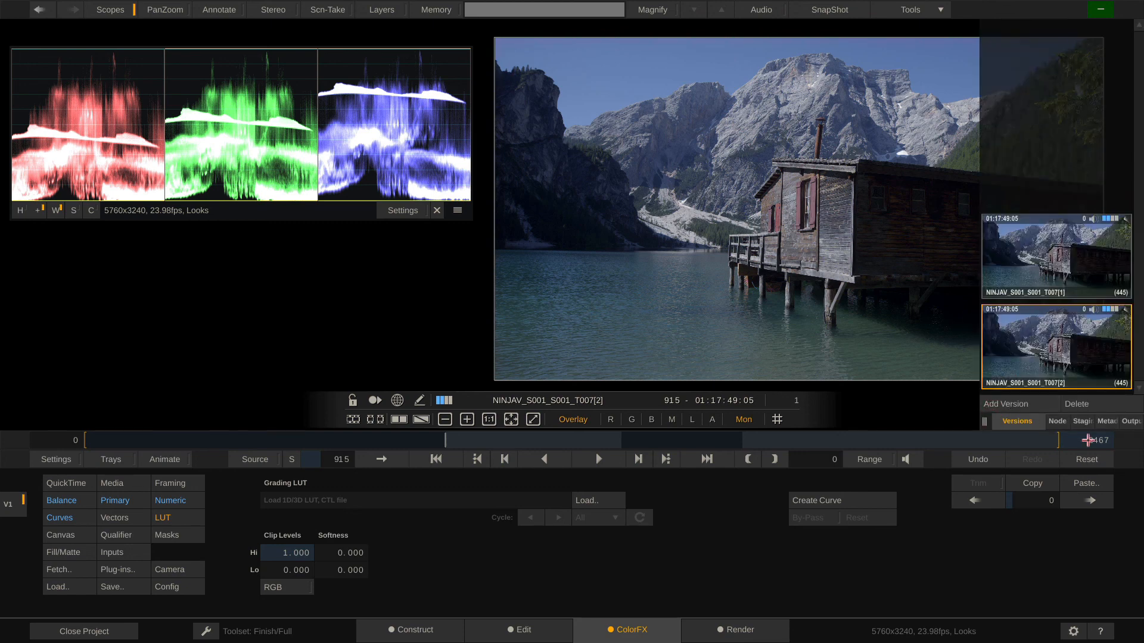
click(1077, 461)
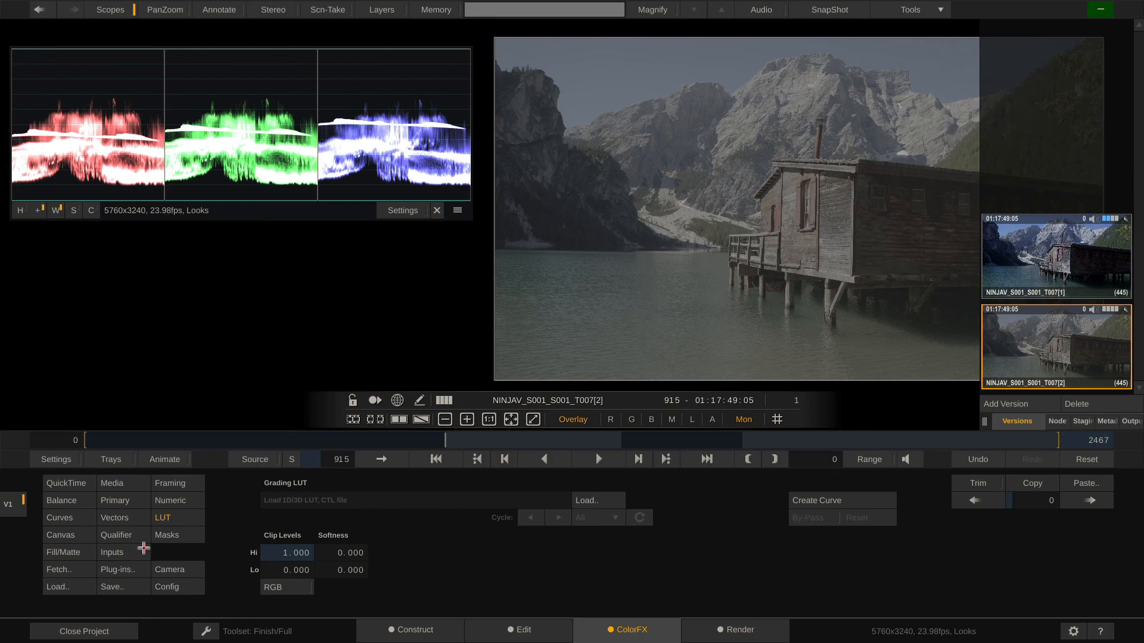
Load NINJAV_S001_S001_T007[1].3dl from the Desktop as the grading LUT on the new version.
click(593, 503)
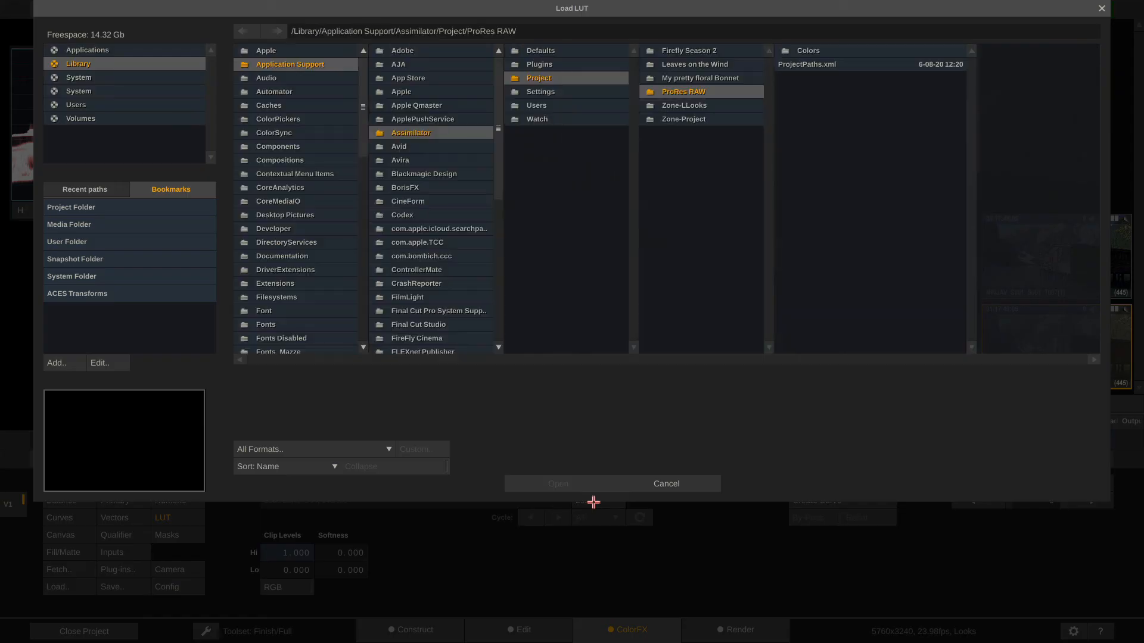
click(160, 104)
click(274, 52)
click(440, 131)
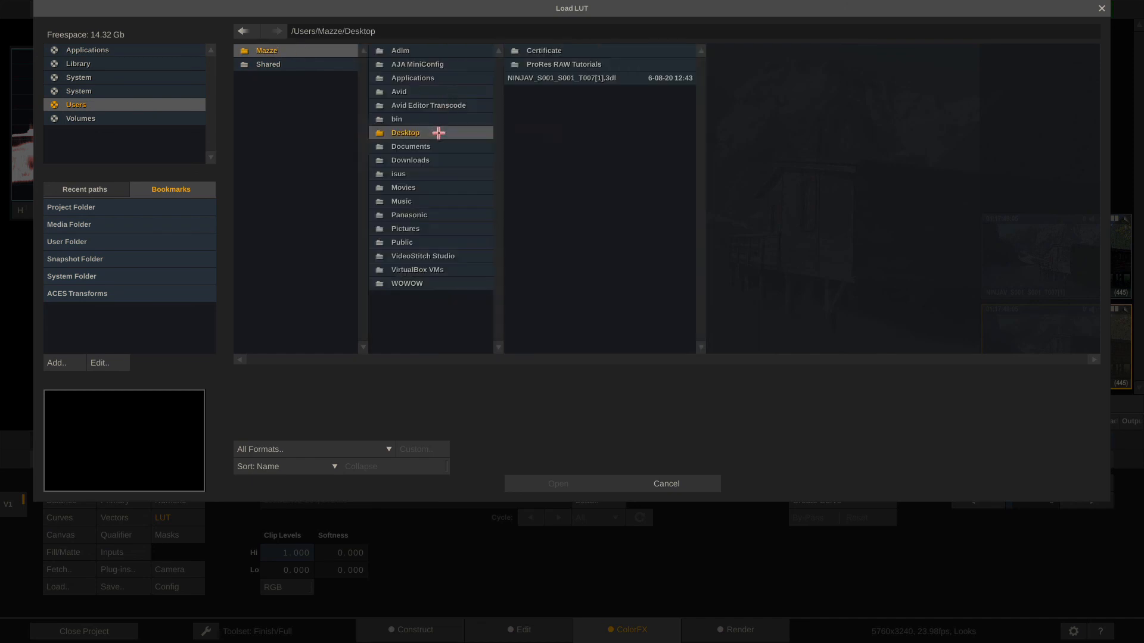
click(596, 78)
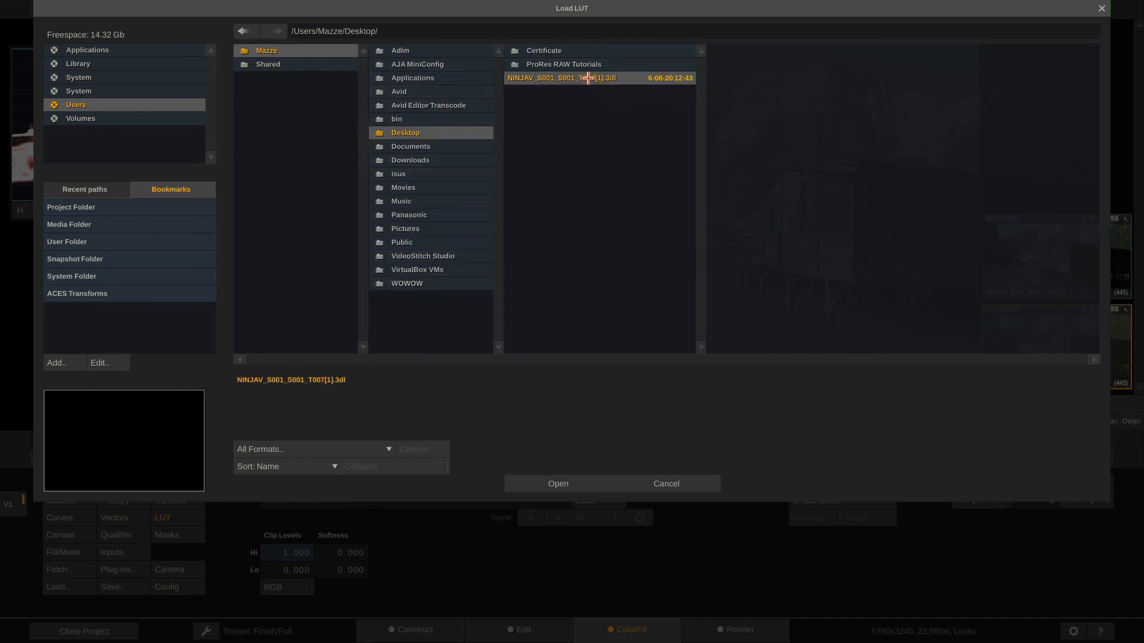
click(534, 488)
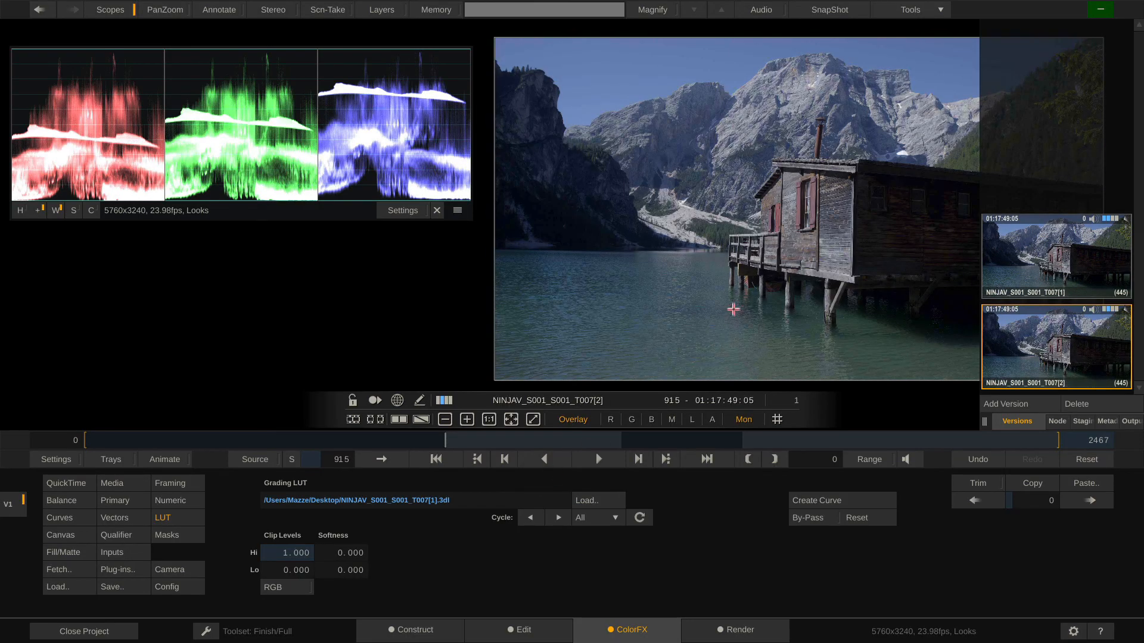
Compare the graded version with the LUT version by switching between them and using a rotated A/B wipe with the scopes hidden.
click(1058, 262)
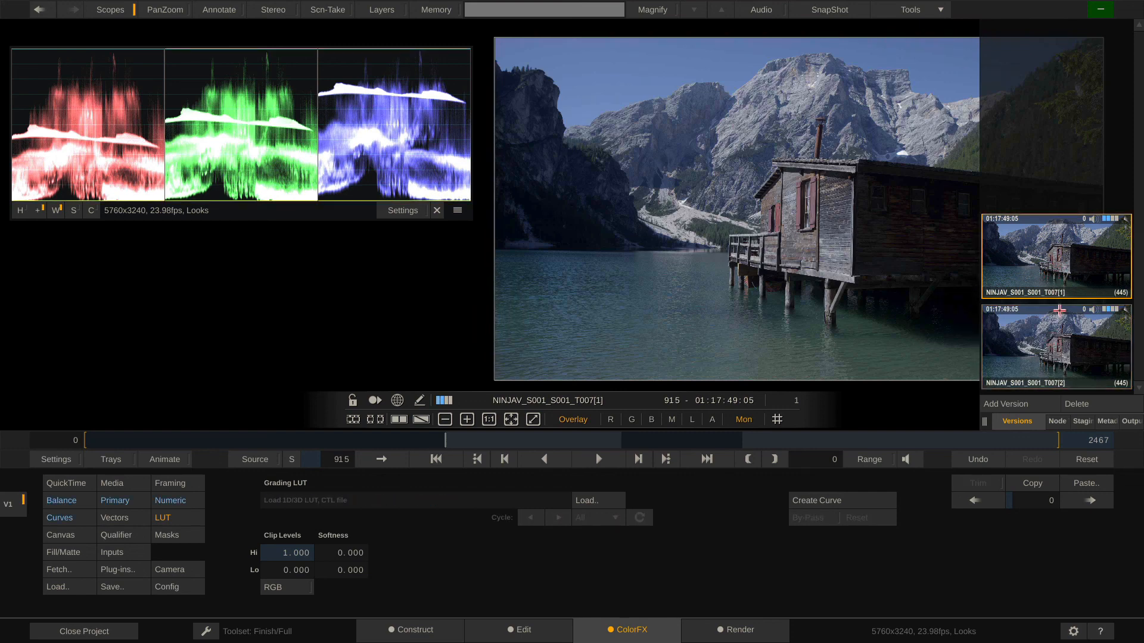
click(1061, 333)
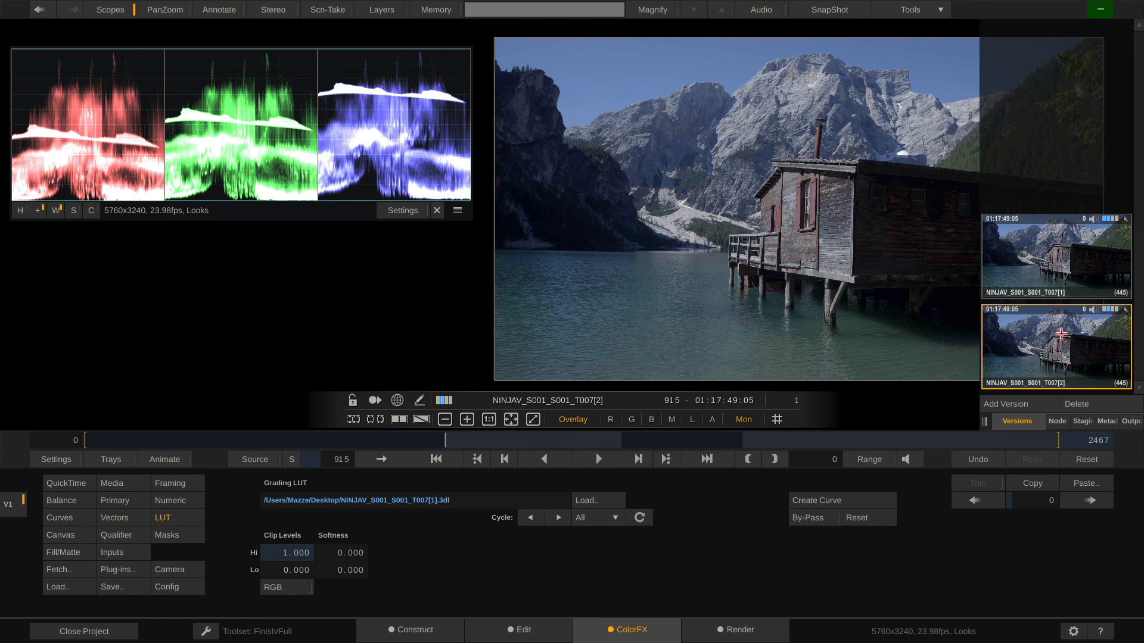
click(438, 210)
drag(798, 232, 574, 229)
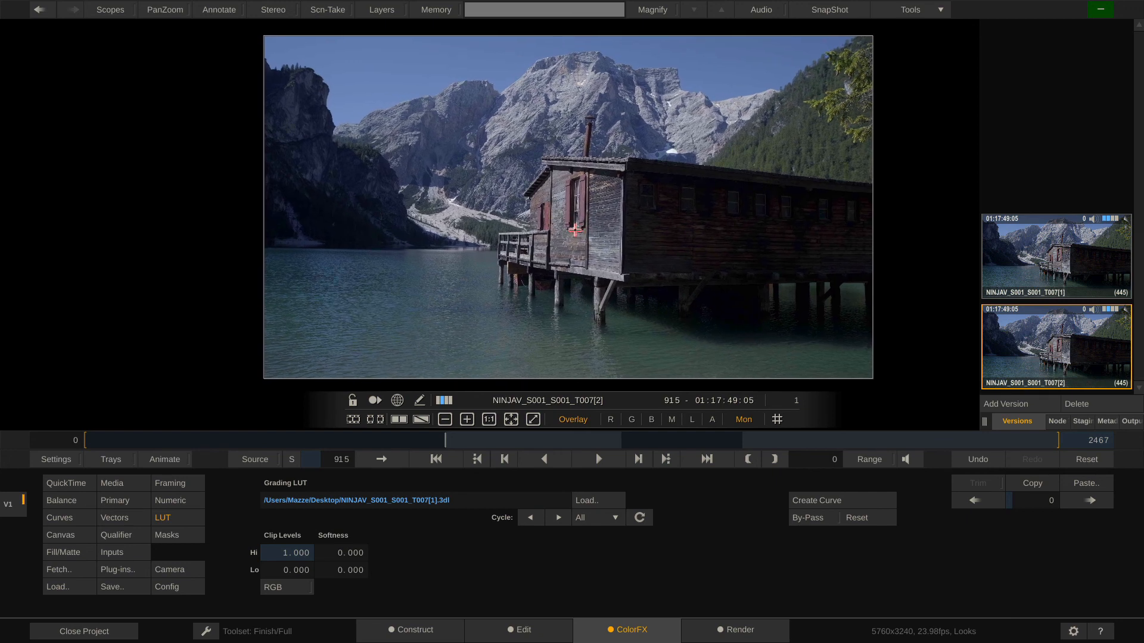
key(w)
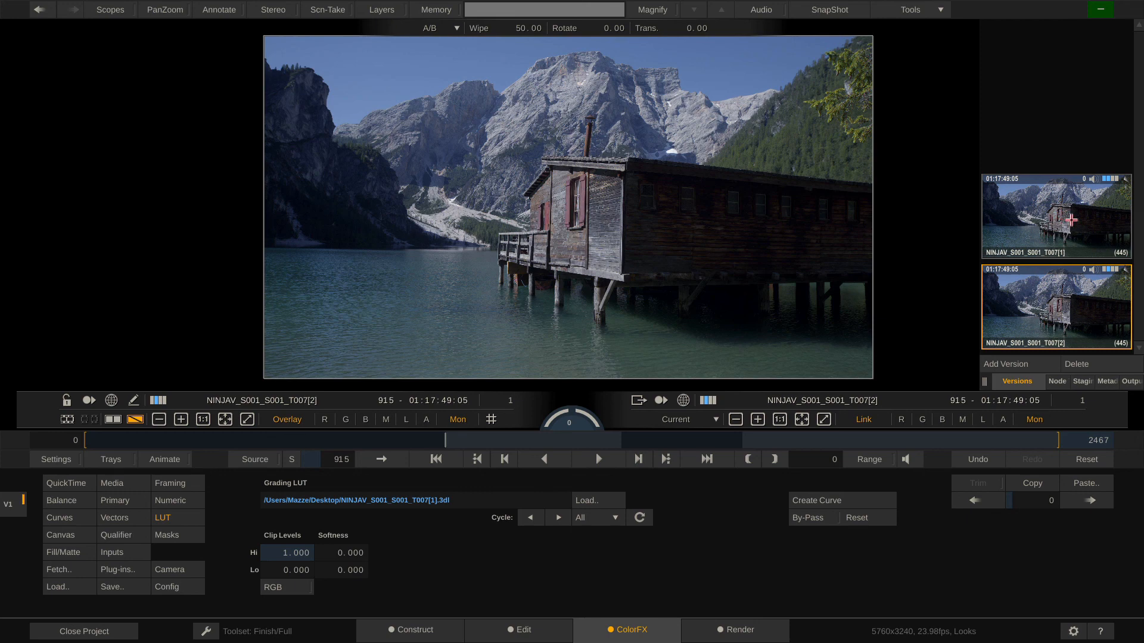
drag(1071, 220, 728, 190)
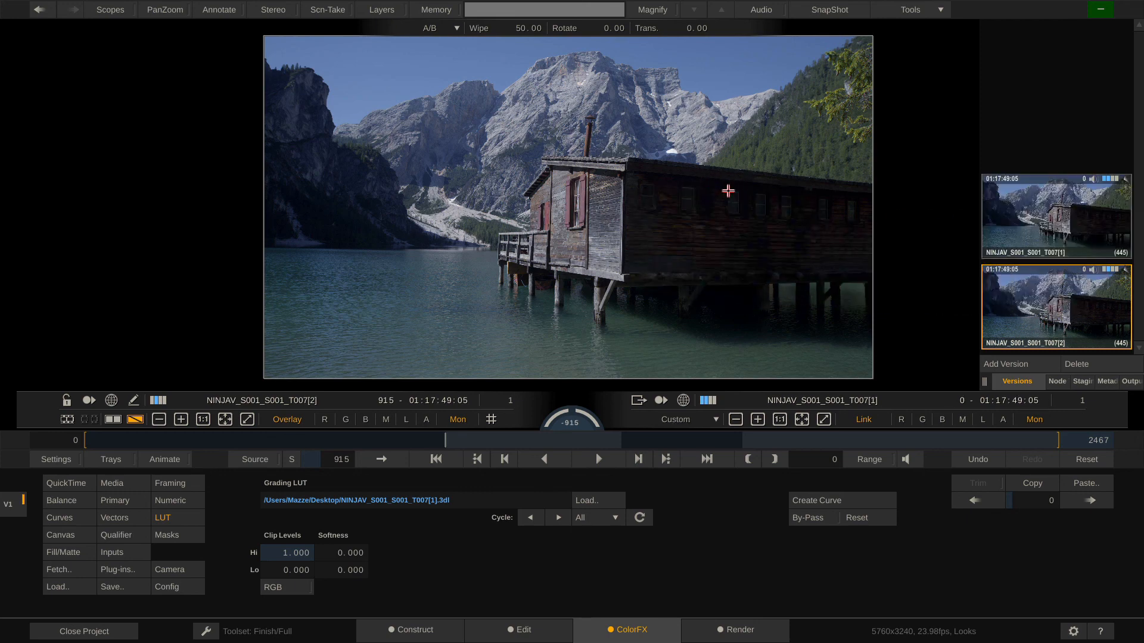
mouse_move(533, 201)
drag(589, 230, 554, 231)
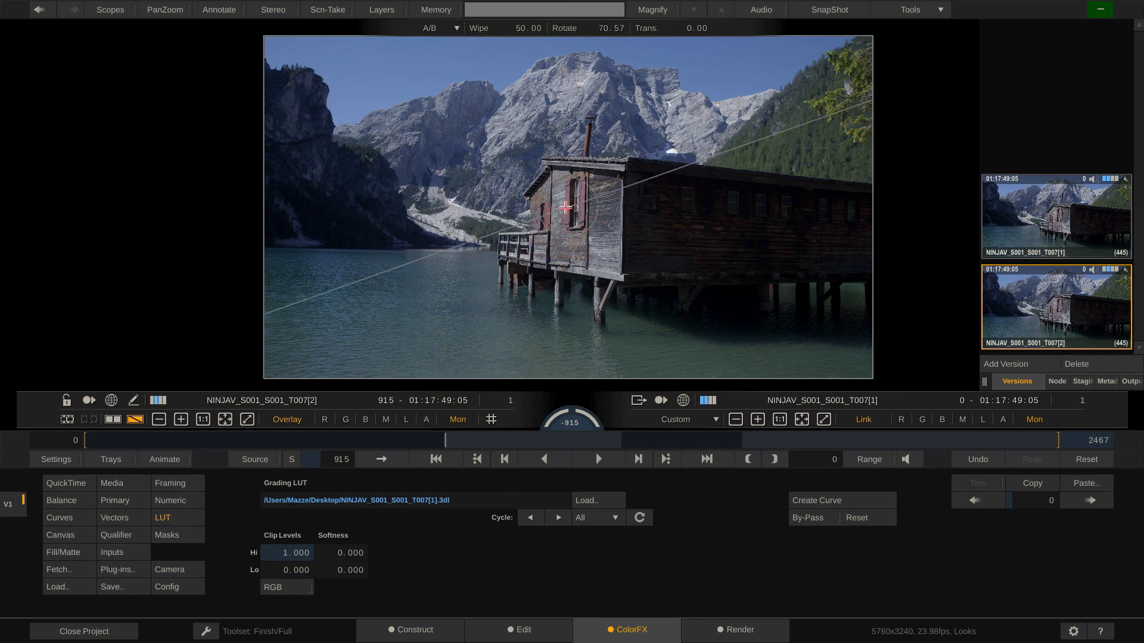
drag(532, 163, 566, 261)
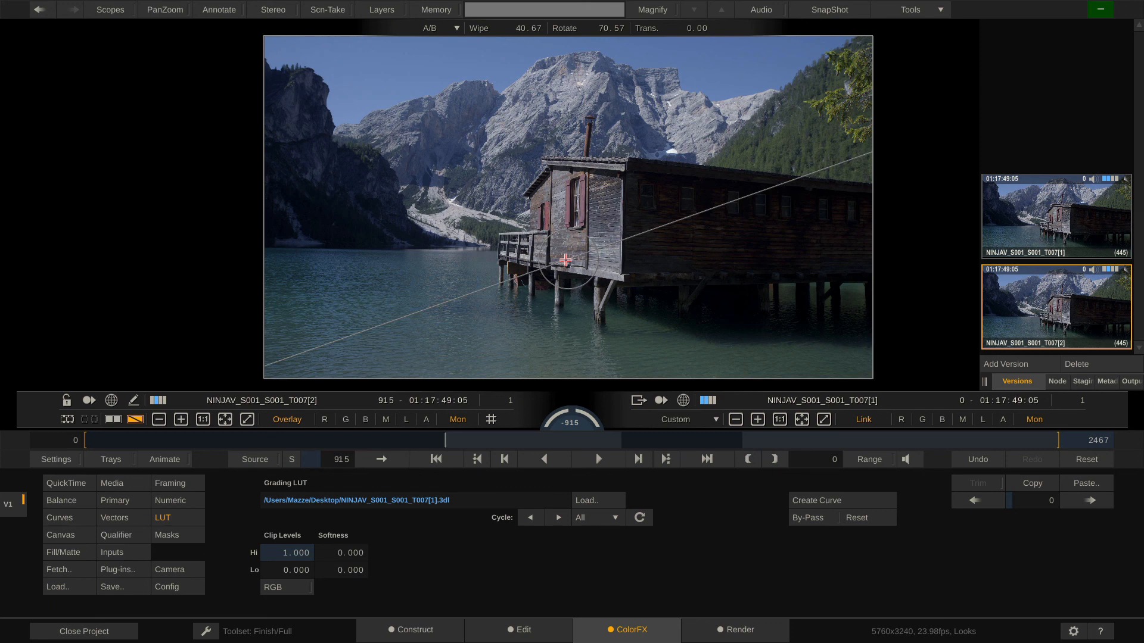
key(w)
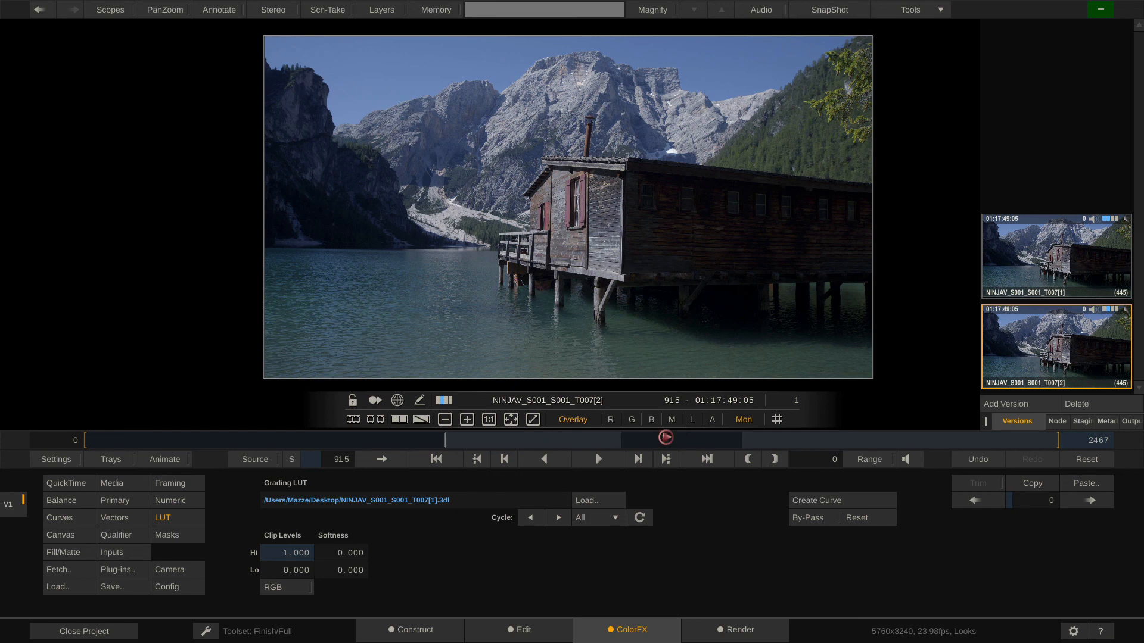
On the rowing boat clip T018, set the master offset to -7.67 and the master pre-gain to 25.927.
click(666, 438)
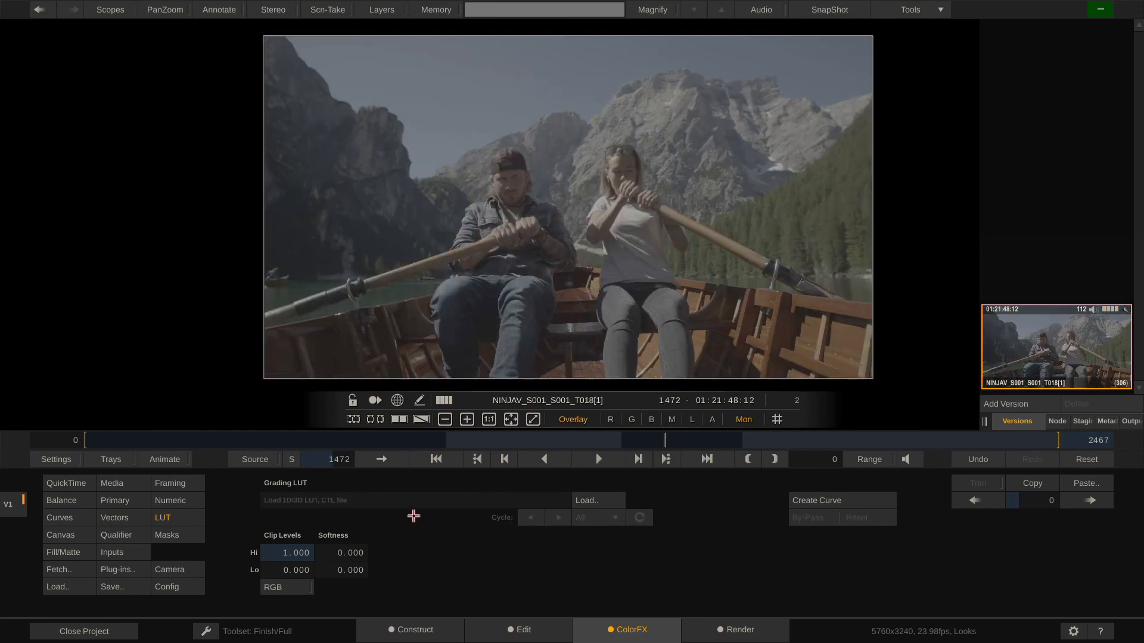
click(64, 499)
drag(261, 545, 261, 548)
drag(490, 501, 499, 501)
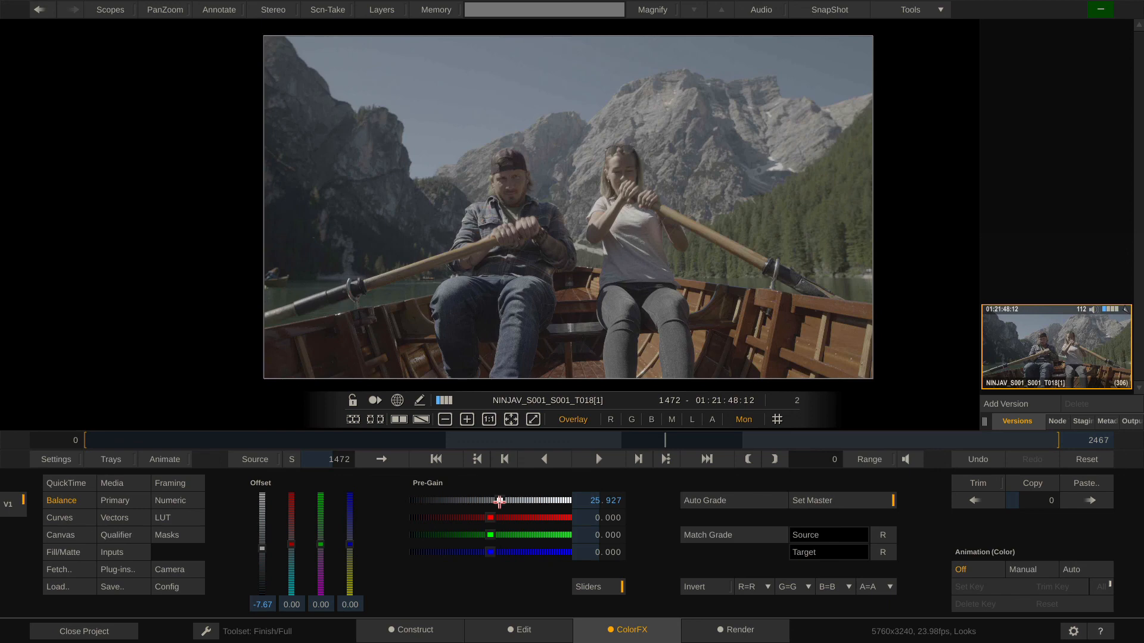
Set the boat clip's S-Curve to 13.165 and its master gamma to 1.036, checking against the scopes.
click(171, 500)
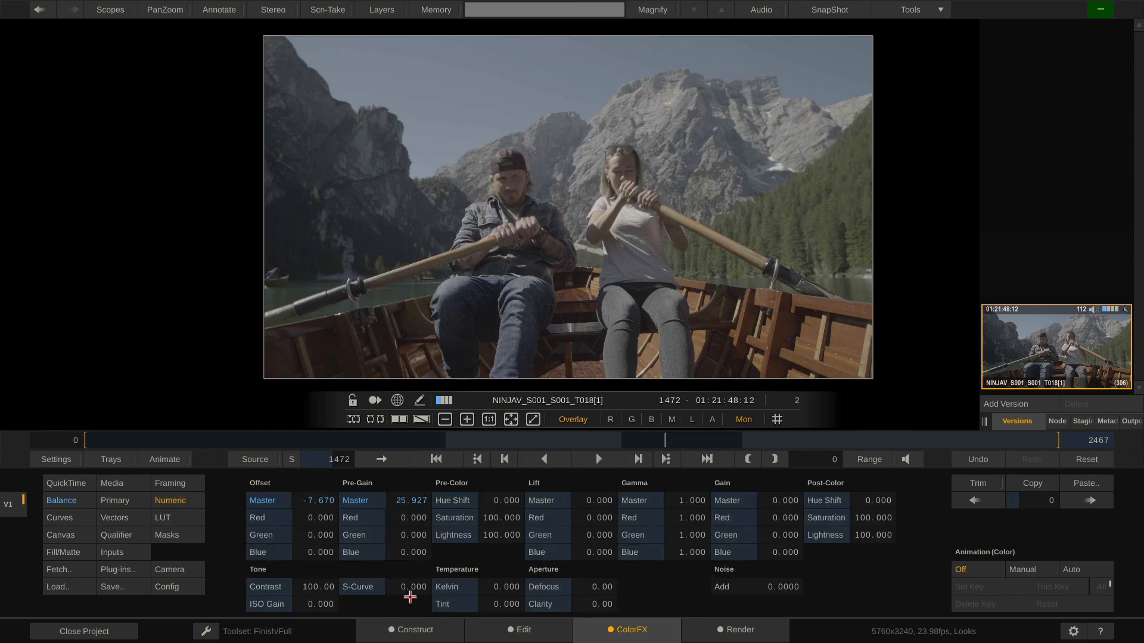
drag(414, 587, 428, 569)
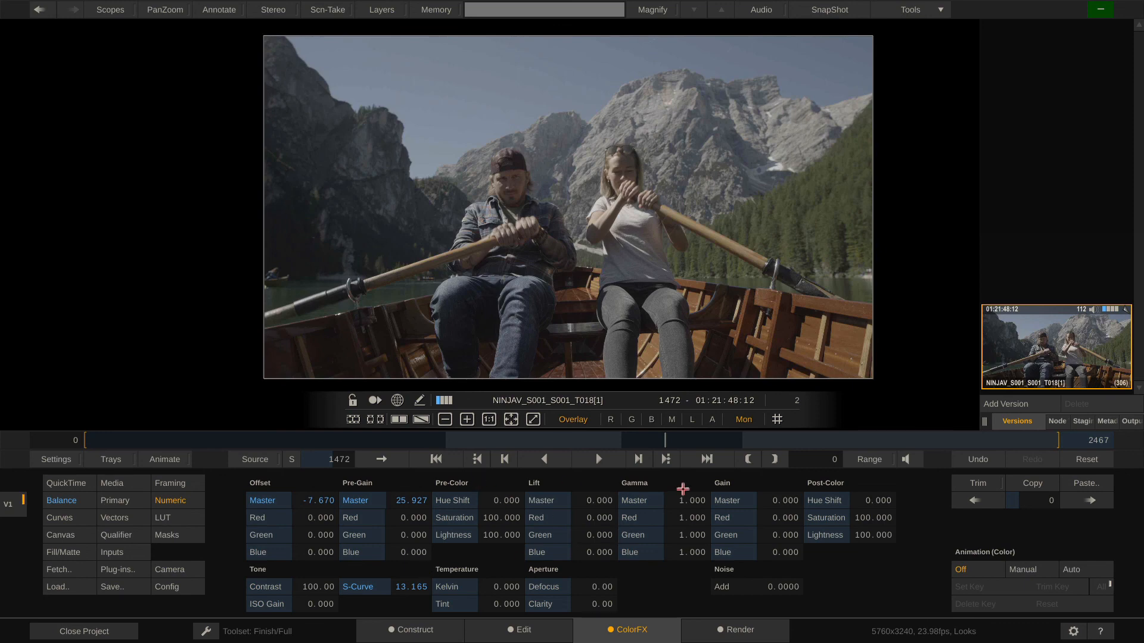
click(102, 11)
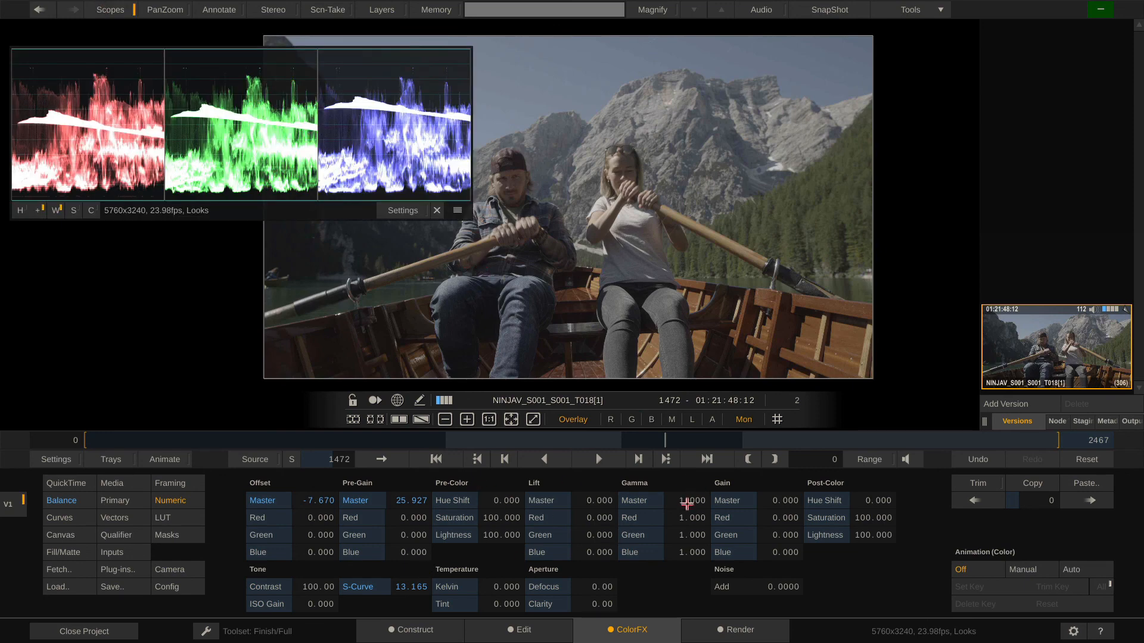
drag(686, 504, 670, 502)
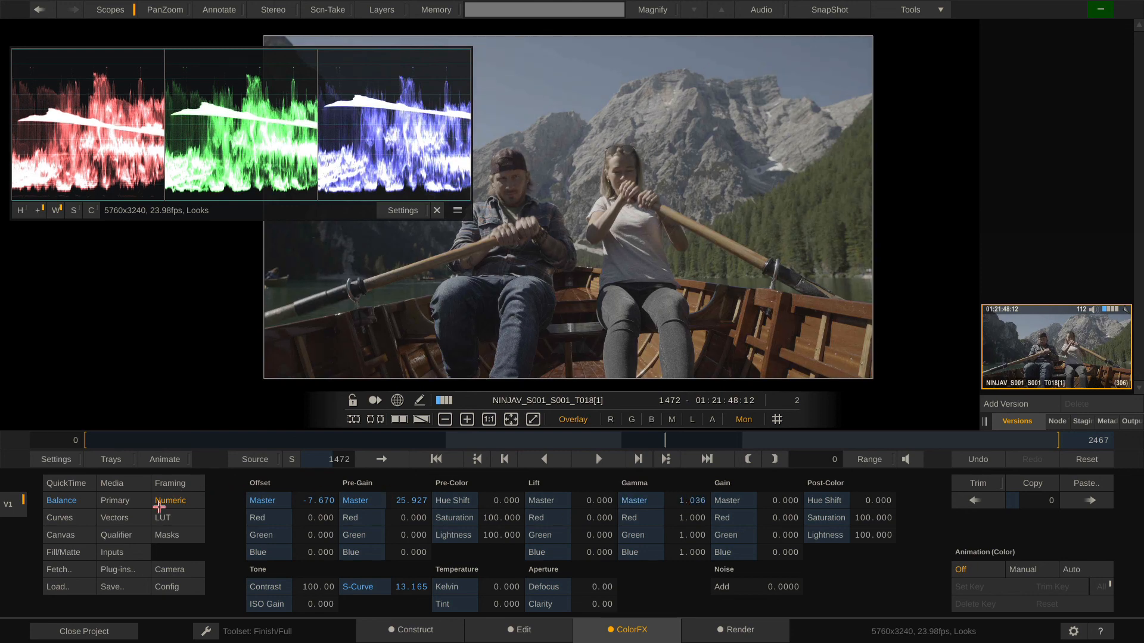
Warm the boat clip's gamma slightly and set the master gain to 5.570 and master lift to -2.472.
click(136, 500)
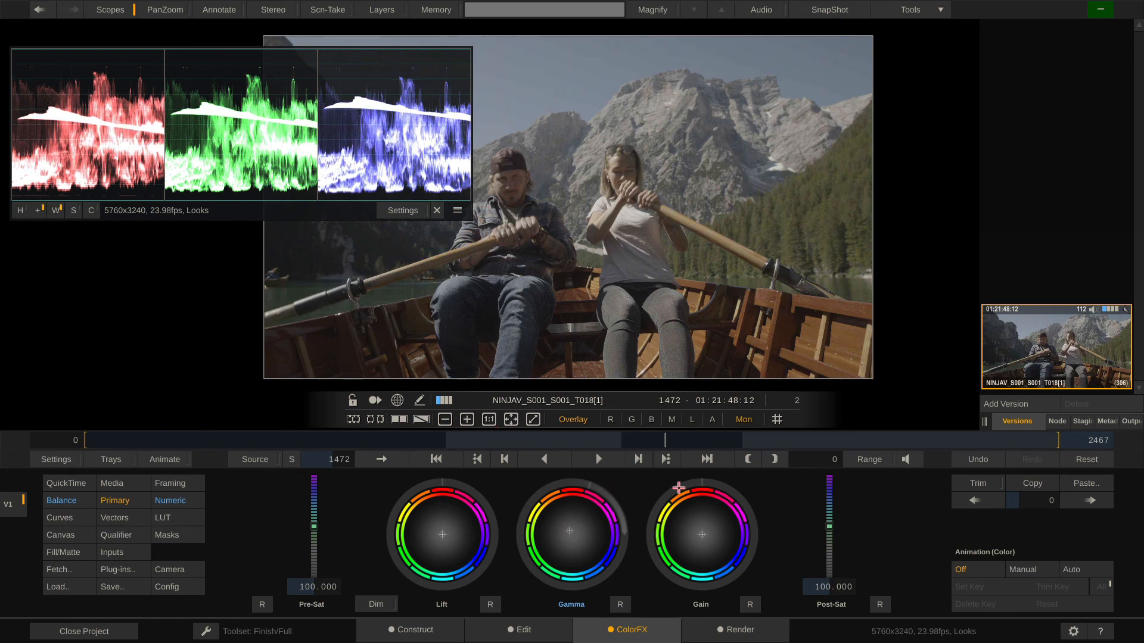
drag(746, 562, 726, 517)
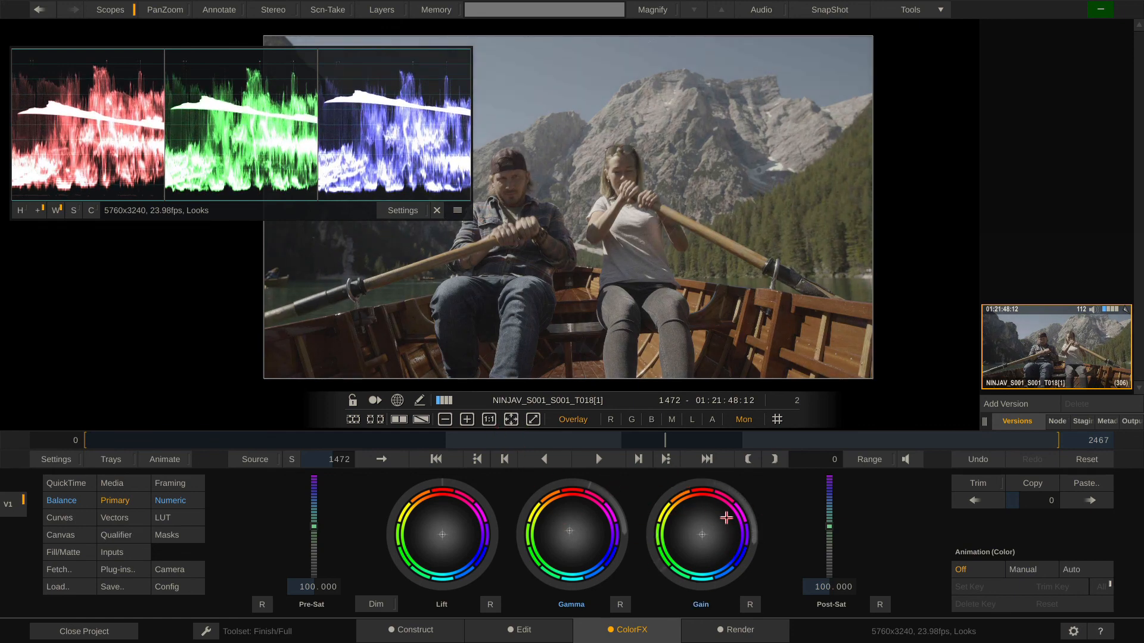
mouse_move(416, 492)
mouse_down()
mouse_move(395, 545)
mouse_move(427, 507)
mouse_up()
Set the post-color saturation to 152.348 and boost the cyan and blue saturation on the Hue-Sat curve.
click(196, 501)
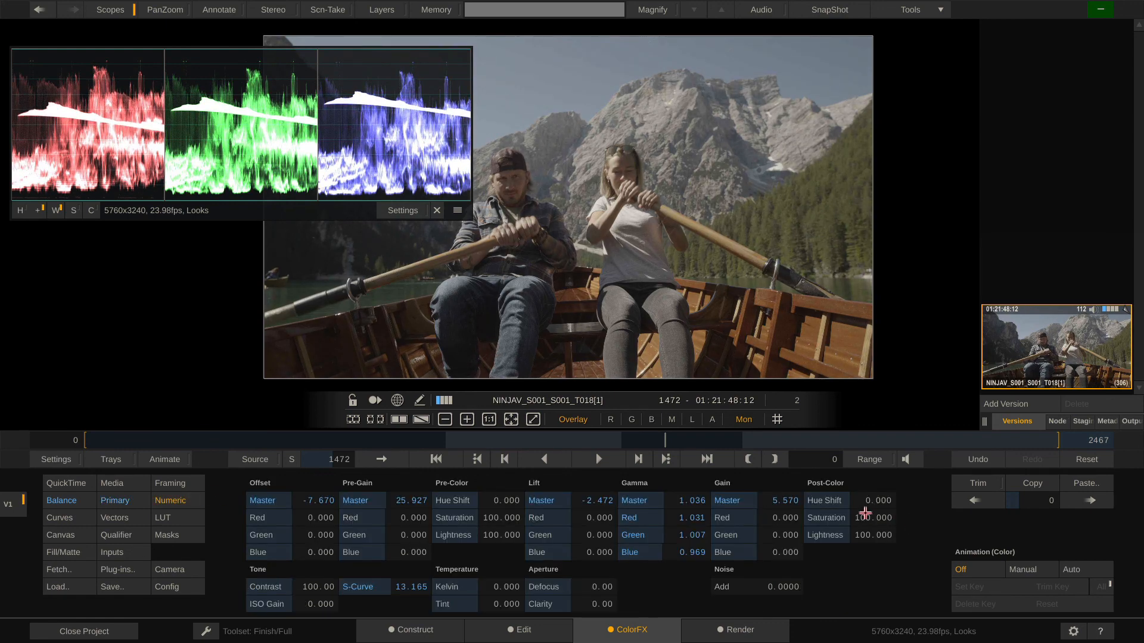
drag(888, 526, 861, 529)
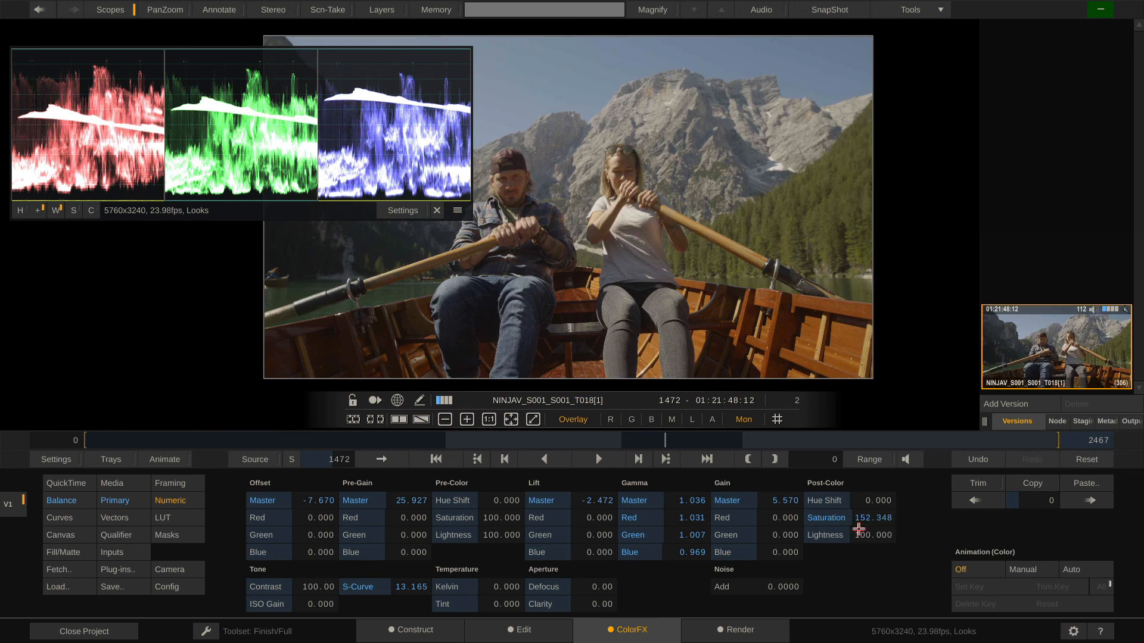
click(59, 518)
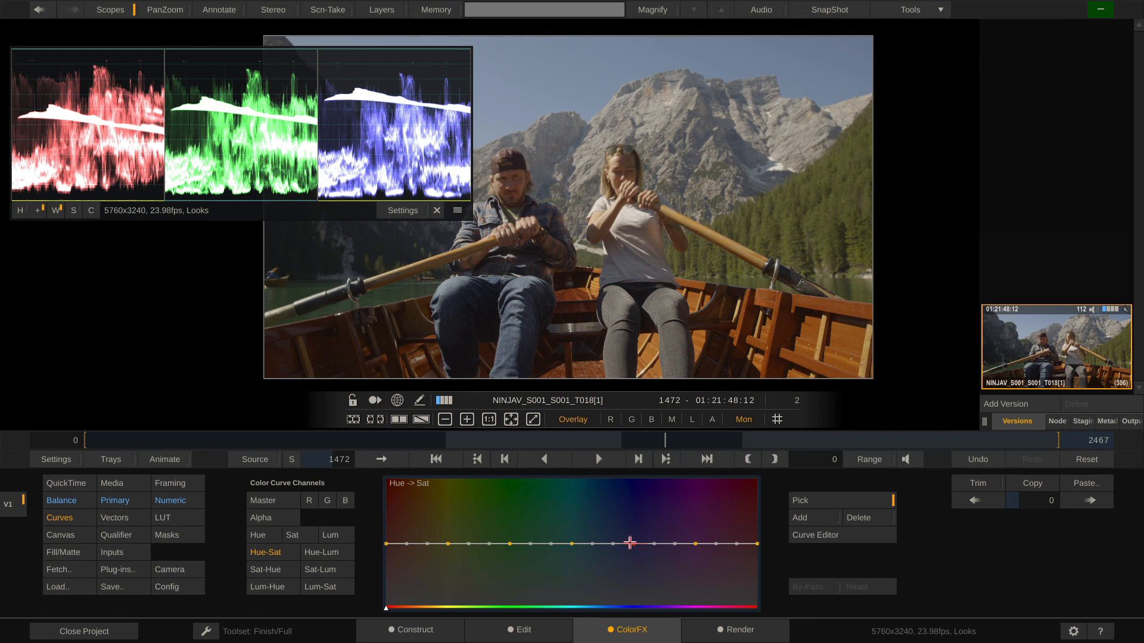
drag(631, 530, 628, 512)
drag(572, 544, 630, 503)
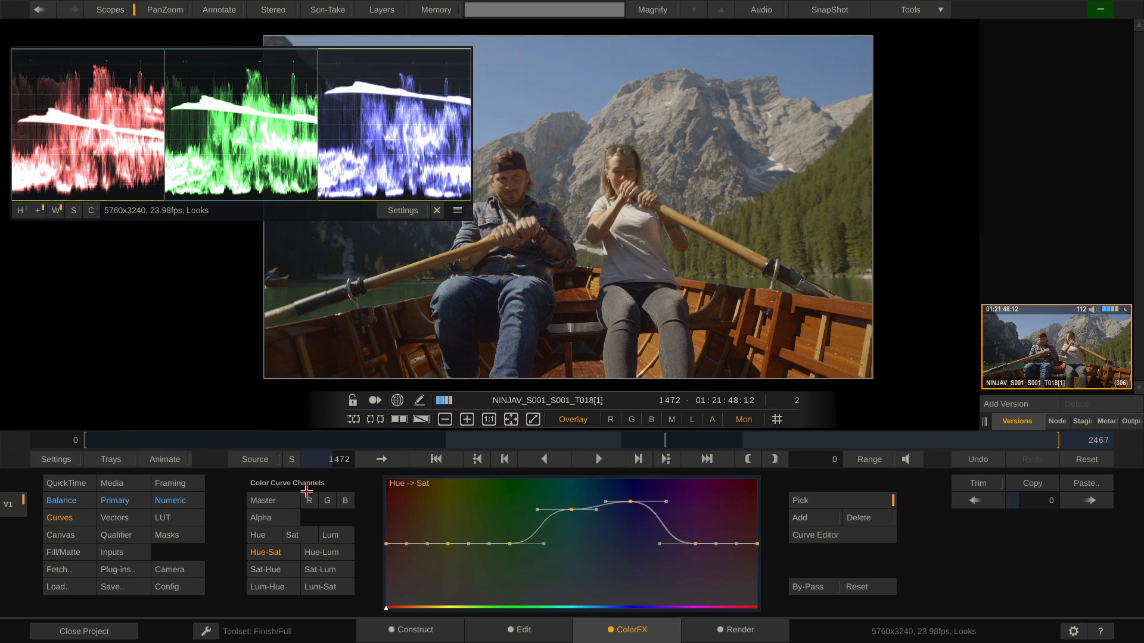
Save the boat clip's grade to the Desktop as the 3D LUT file NINJAV_S001_S001_T018[1].3dl.
click(128, 586)
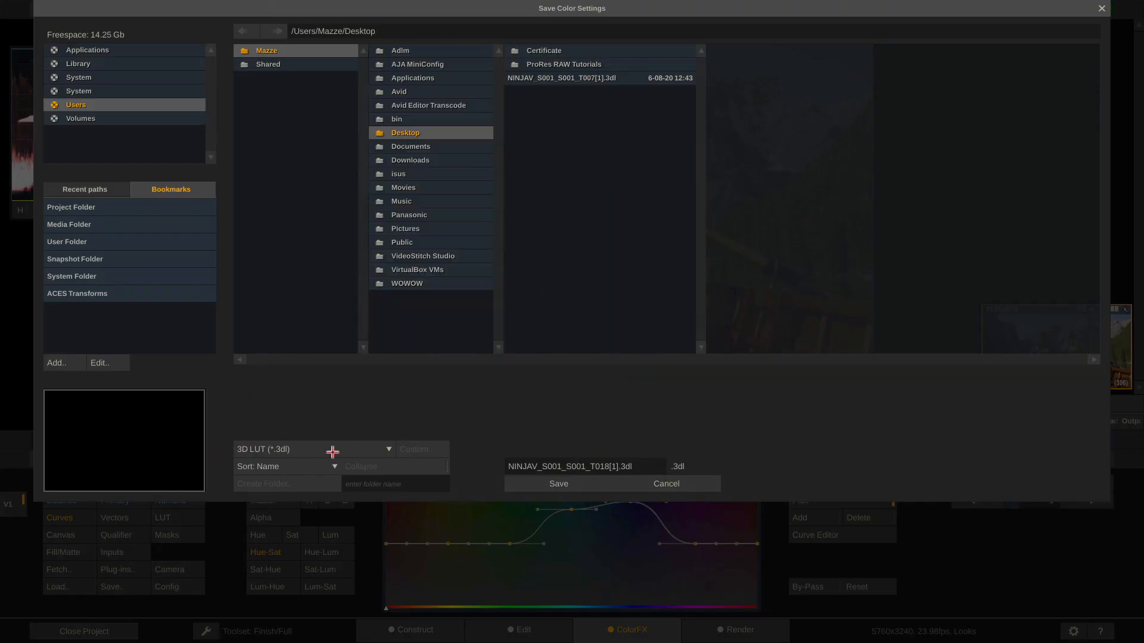
click(526, 484)
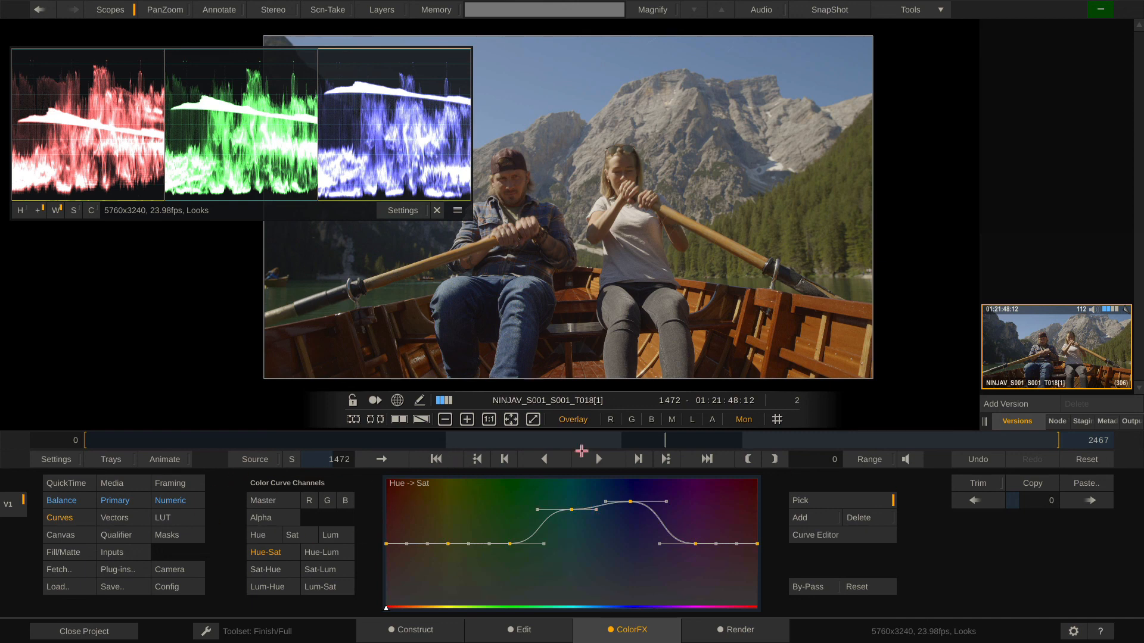
Review the boat clip's QuickTime decoder settings and available color spaces without changing them, and return to the Looks timeline in Construct.
click(62, 485)
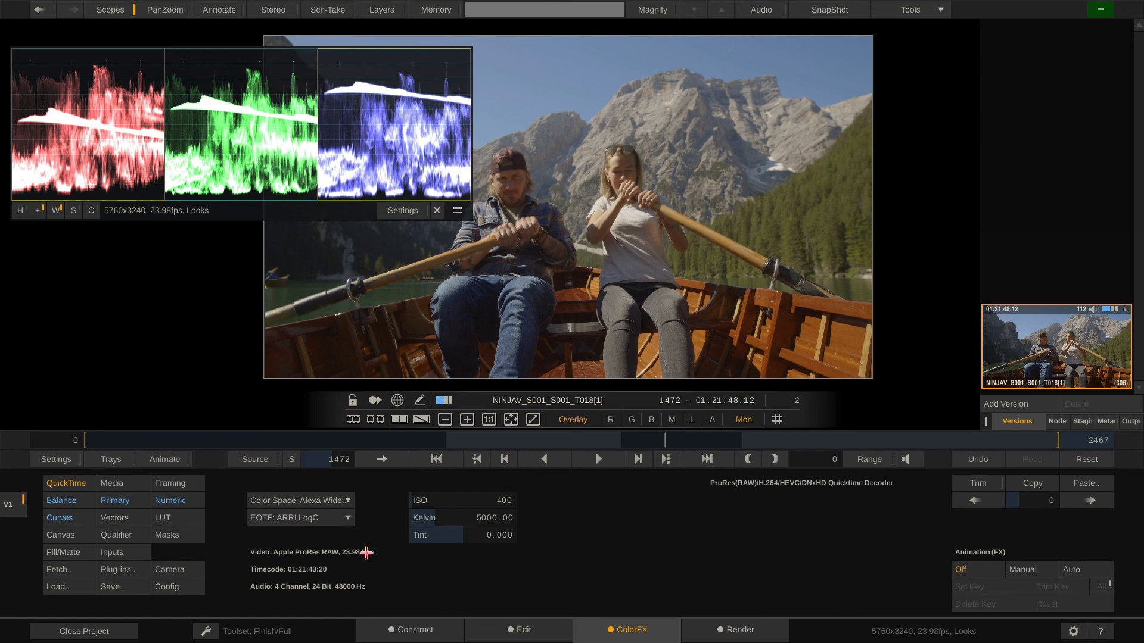
click(330, 500)
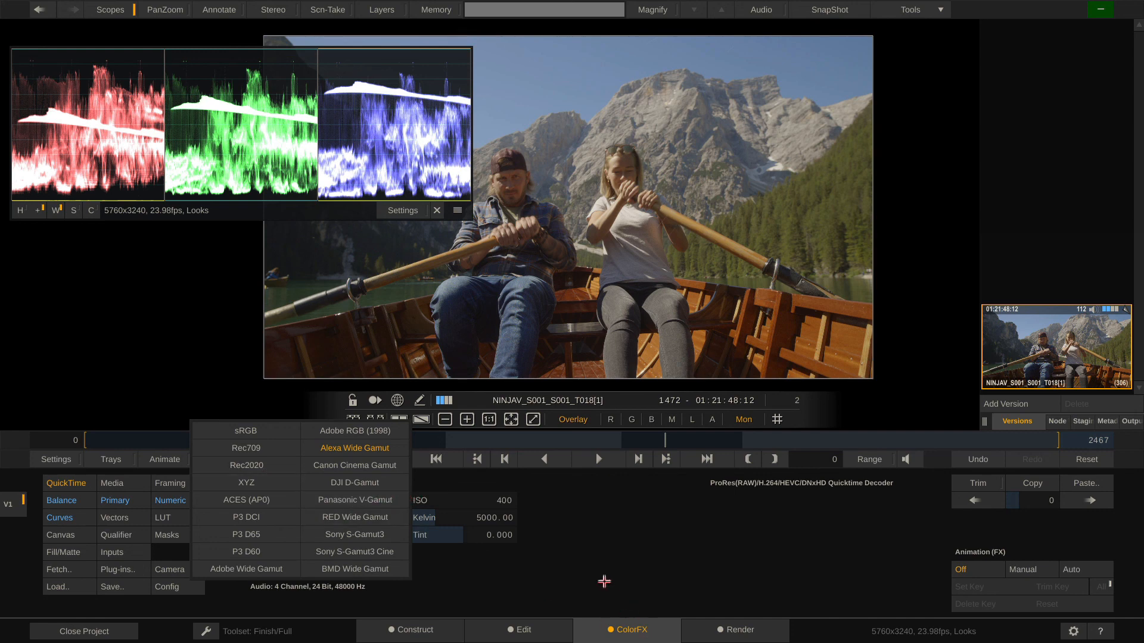
click(491, 562)
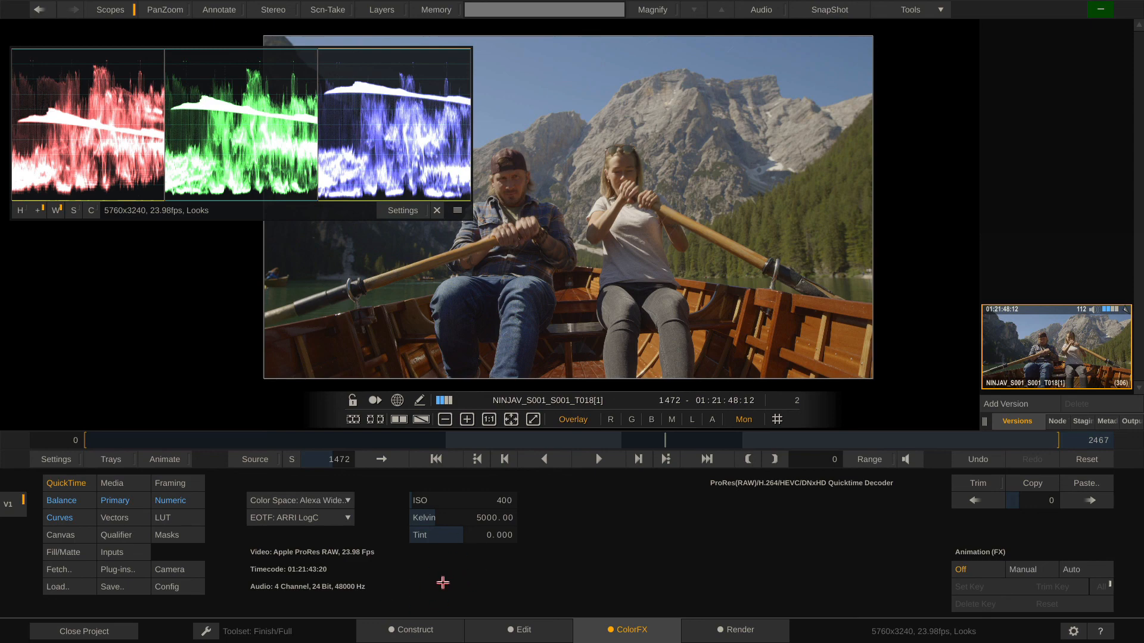
click(416, 629)
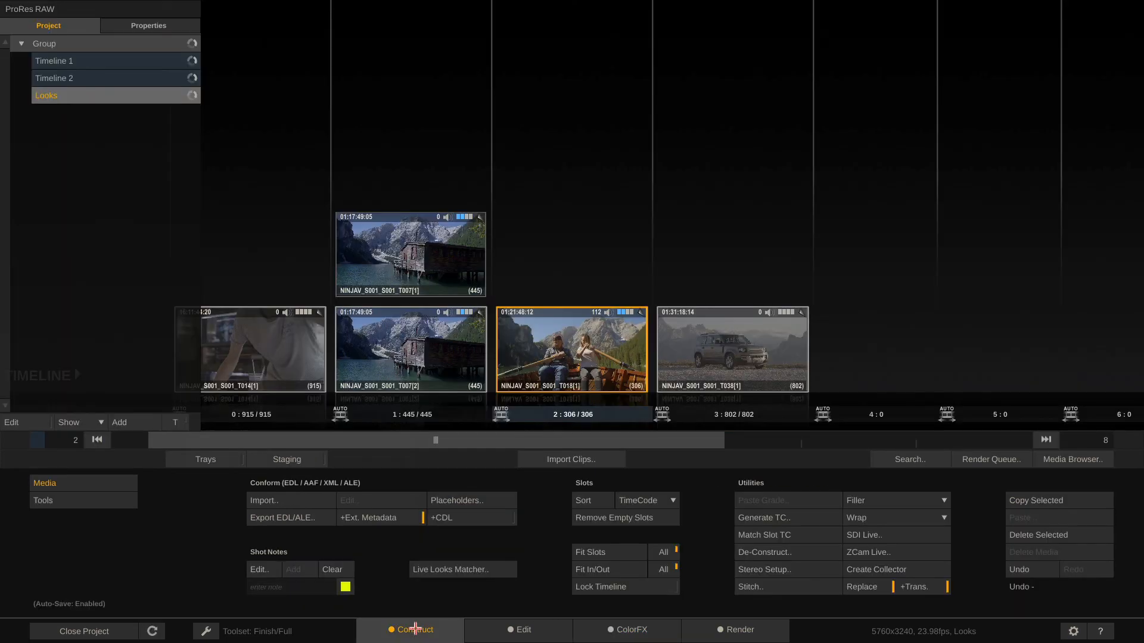